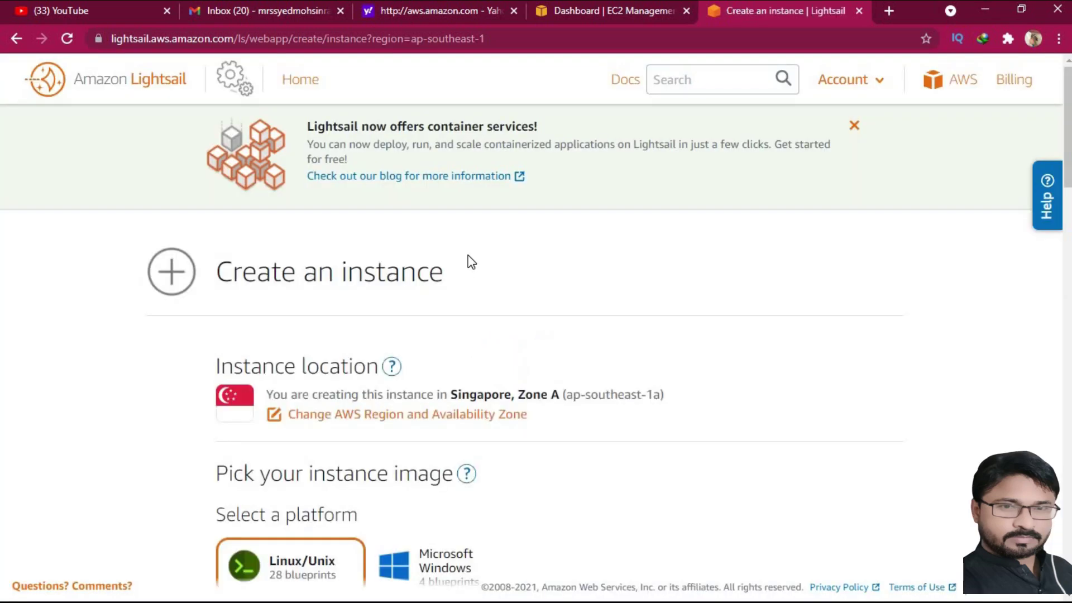
{"action": "scroll", "coordinate": [556, 367], "scroll_direction": "down", "scroll_amount": 3}
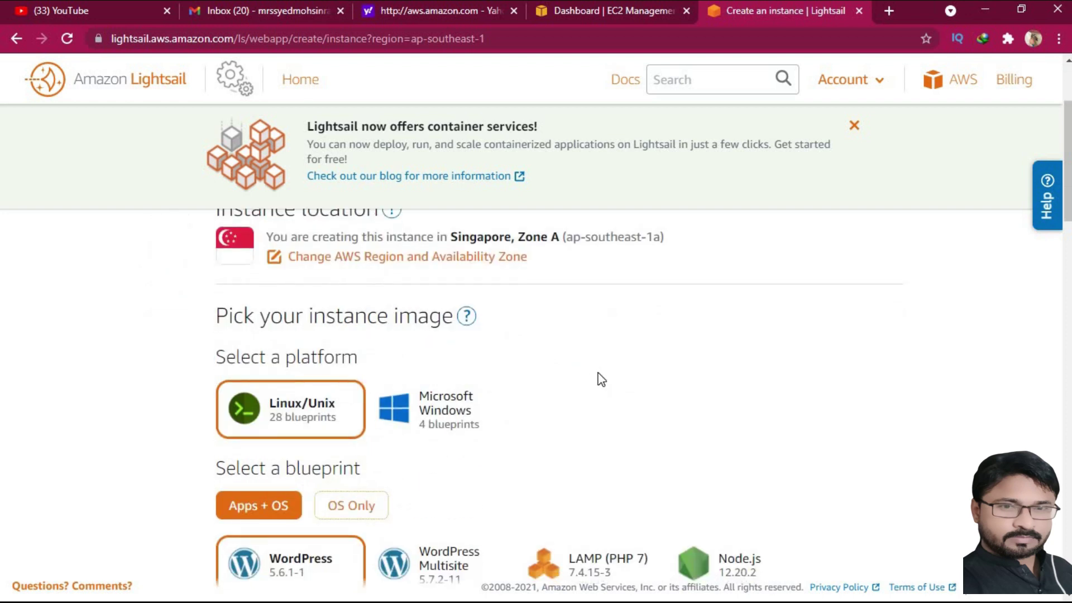
{"action": "scroll", "coordinate": [601, 380], "scroll_direction": "up", "scroll_amount": 3}
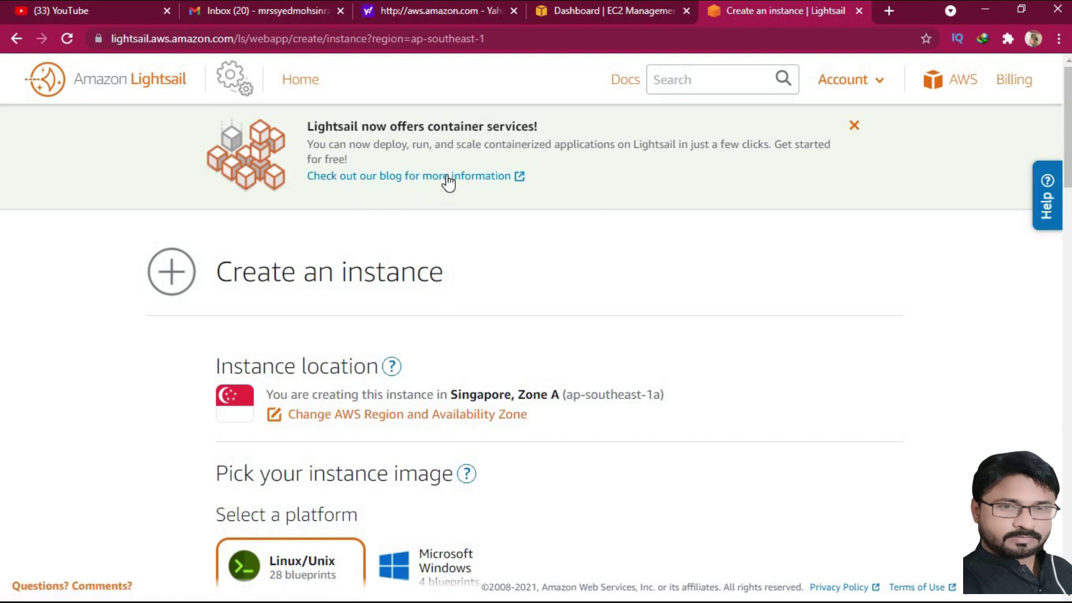
{"action": "left_click", "coordinate": [467, 178]}
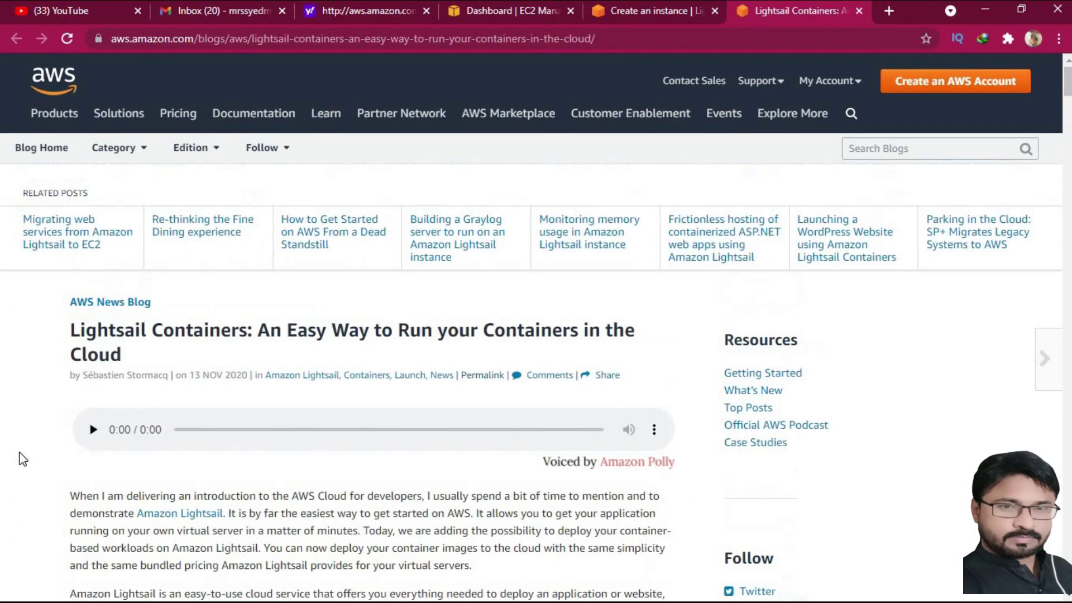
{"action": "scroll", "coordinate": [139, 414], "scroll_direction": "down", "scroll_amount": 4}
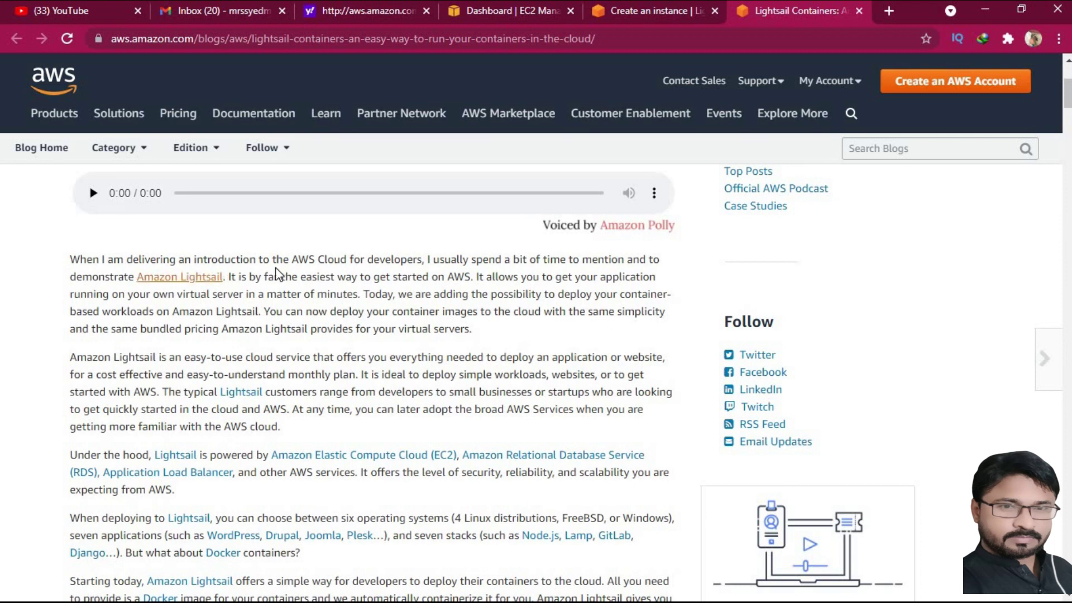
{"action": "scroll", "coordinate": [481, 376], "scroll_direction": "down", "scroll_amount": 3}
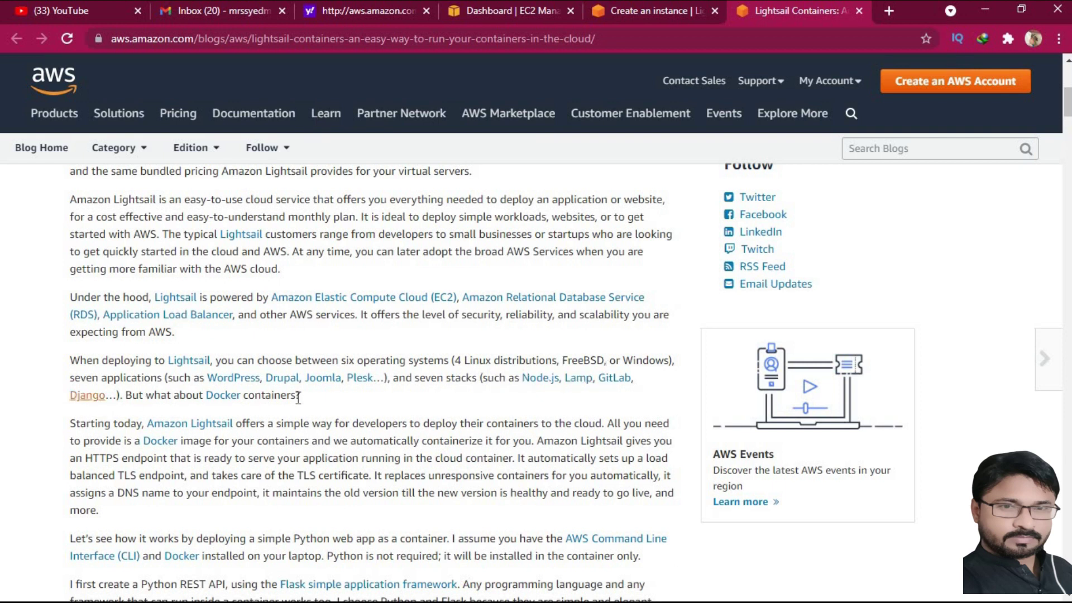
{"action": "scroll", "coordinate": [465, 402], "scroll_direction": "down", "scroll_amount": 6}
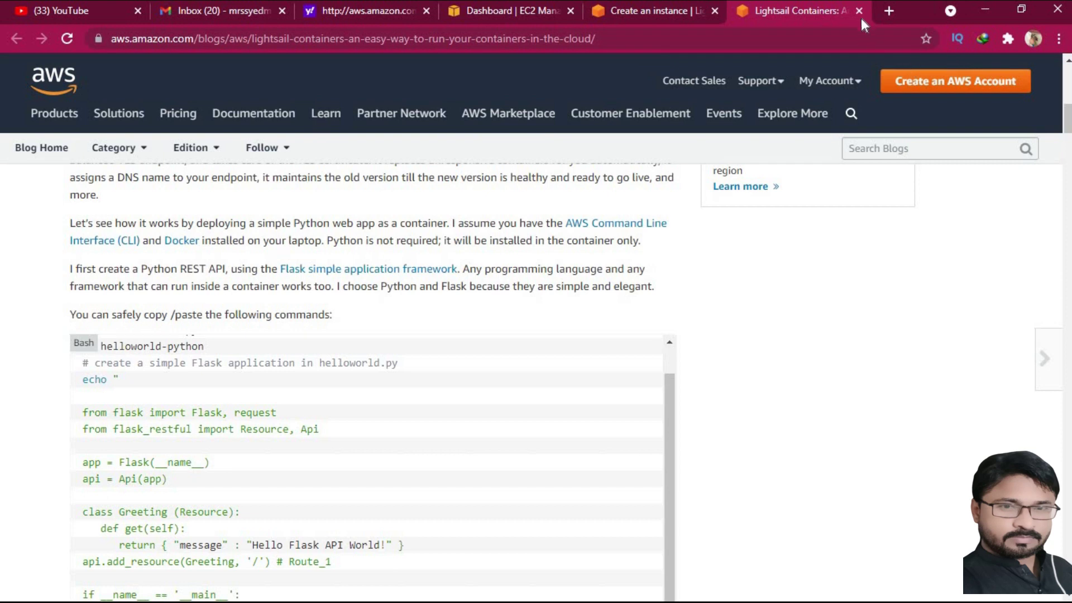
{"action": "key", "text": "ctrl+w"}
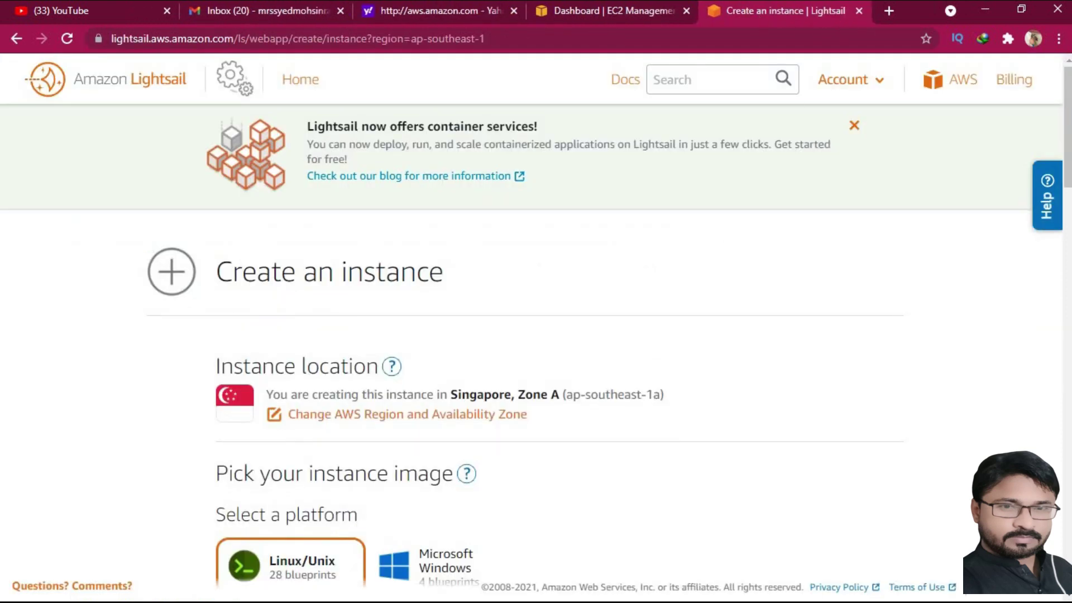
Close the Lightsail instance creation page and look over the EC2 dashboard.
{"action": "left_click", "coordinate": [859, 10]}
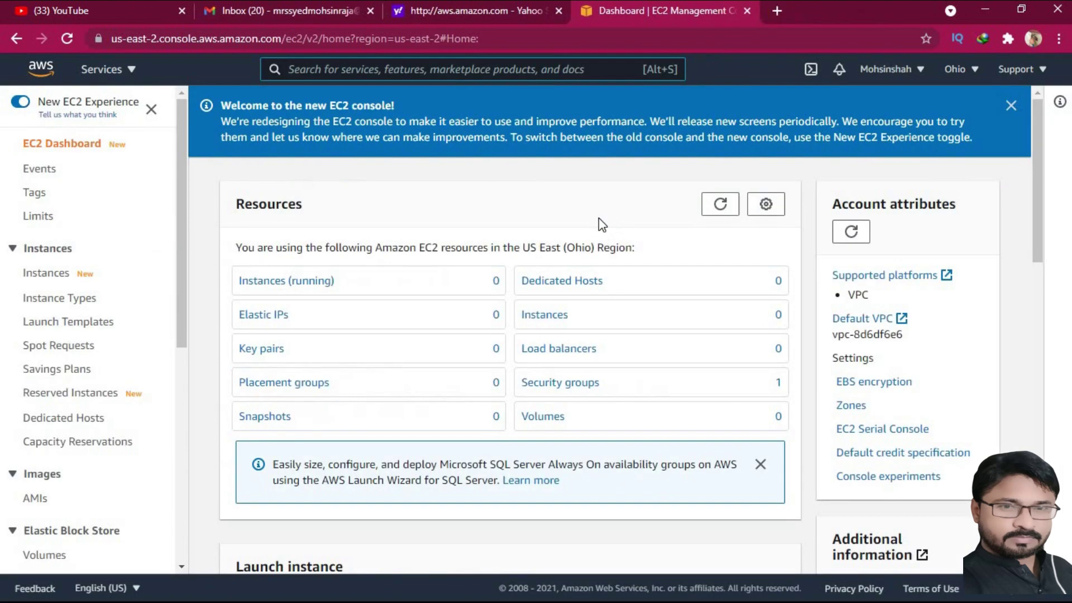
{"action": "scroll", "coordinate": [165, 288], "scroll_direction": "down", "scroll_amount": 5}
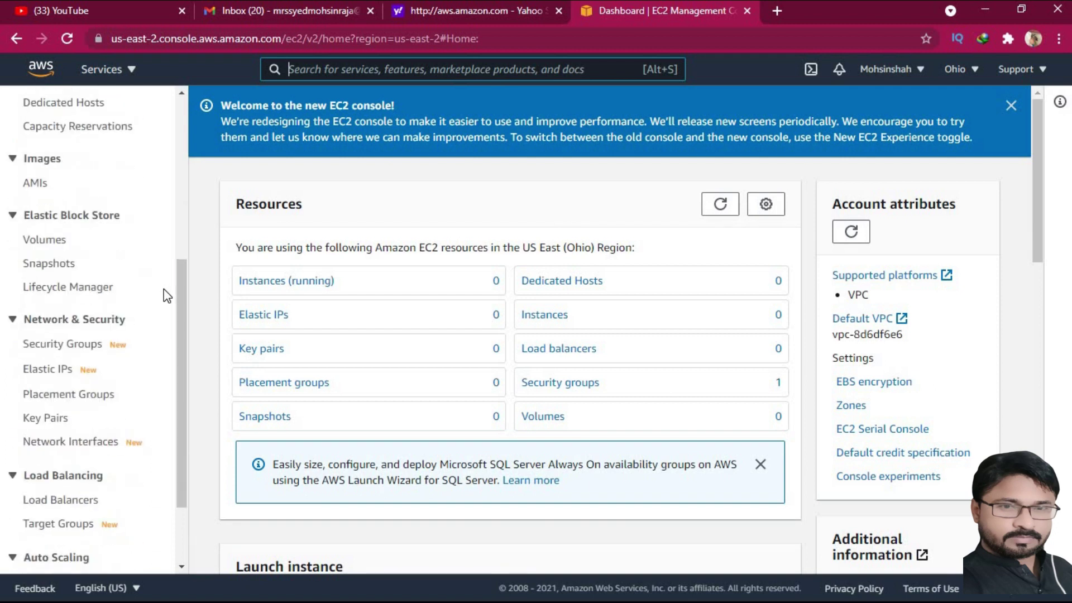
{"action": "scroll", "coordinate": [165, 296], "scroll_direction": "down", "scroll_amount": 3}
{"action": "scroll", "coordinate": [164, 296], "scroll_direction": "up", "scroll_amount": 8}
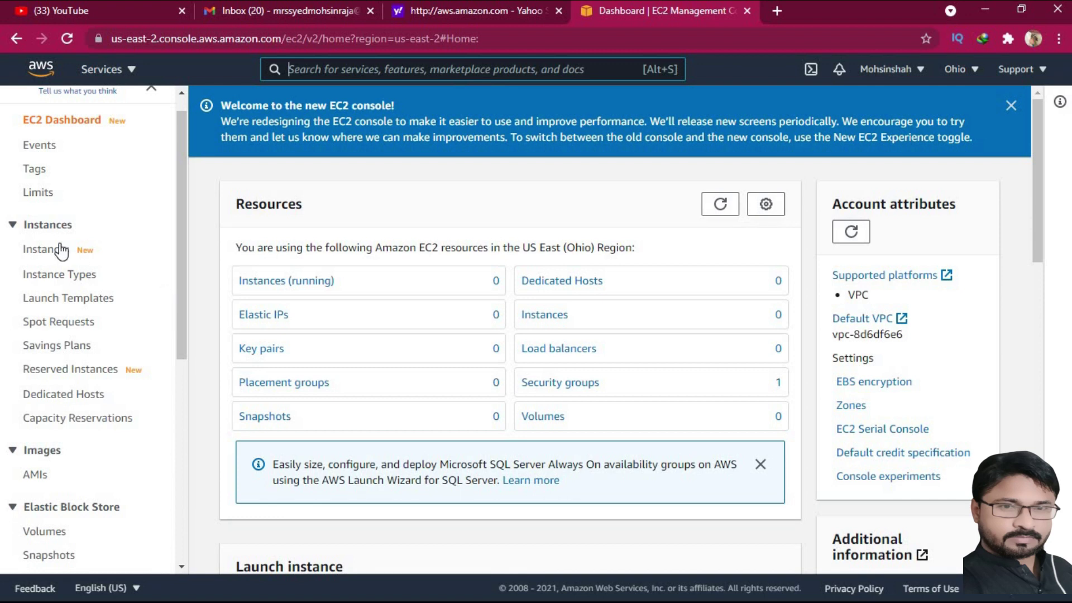
{"action": "scroll", "coordinate": [103, 218], "scroll_direction": "up", "scroll_amount": 2}
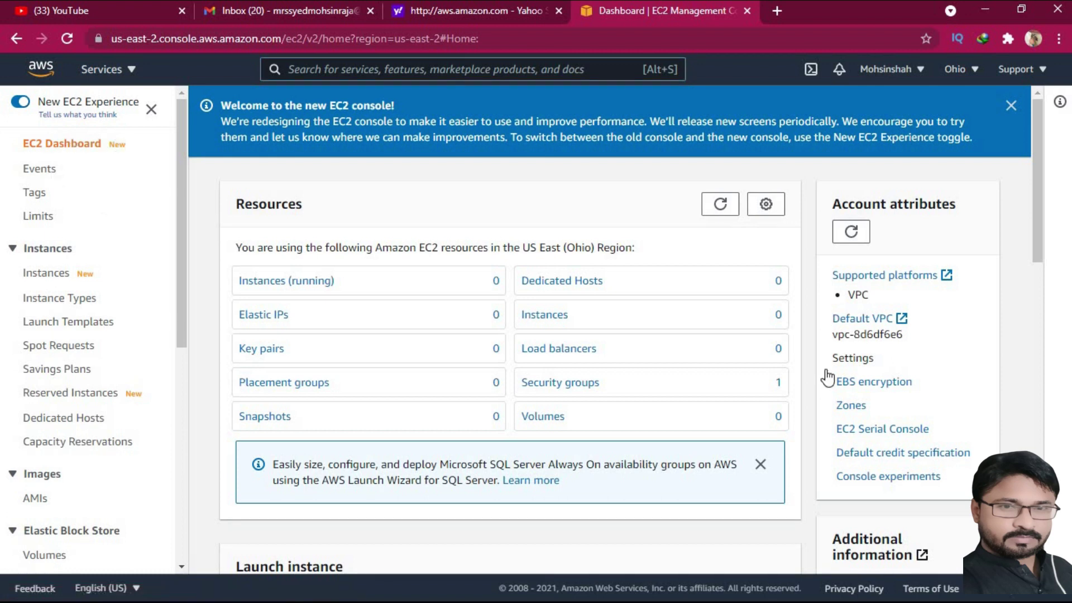
{"action": "scroll", "coordinate": [972, 412], "scroll_direction": "down", "scroll_amount": 4}
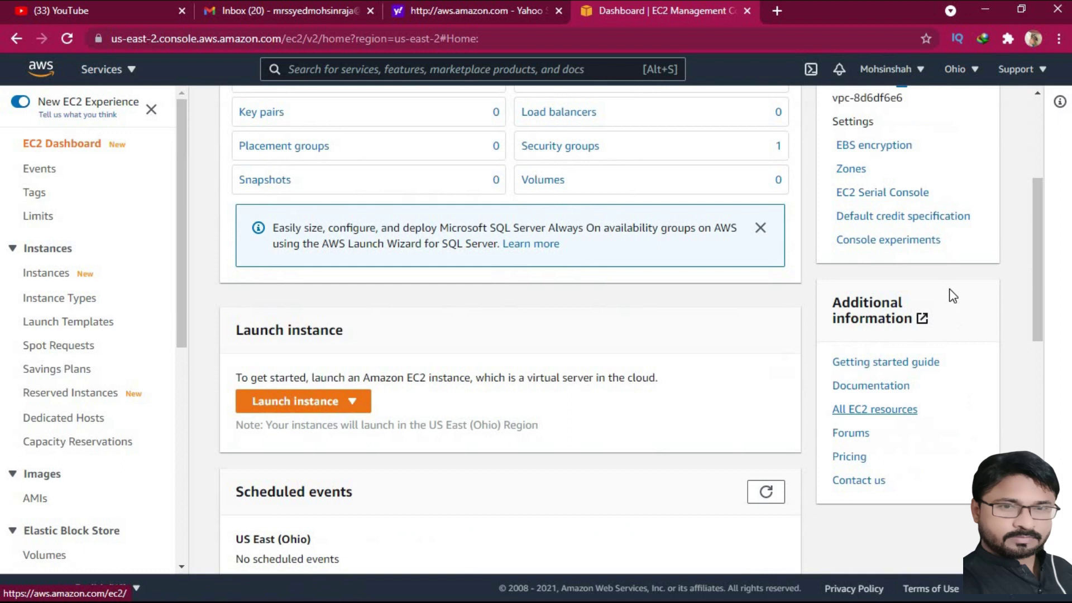
{"action": "scroll", "coordinate": [962, 328], "scroll_direction": "up", "scroll_amount": 4}
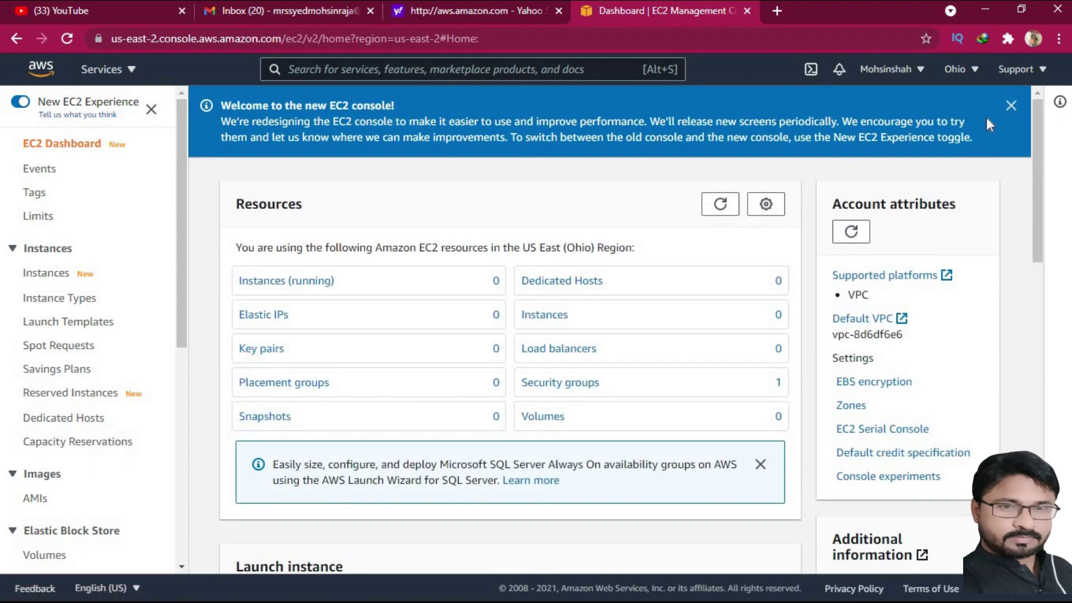
Dismiss the new EC2 console welcome notice and open My Account from the account menu.
{"action": "left_click", "coordinate": [1011, 105]}
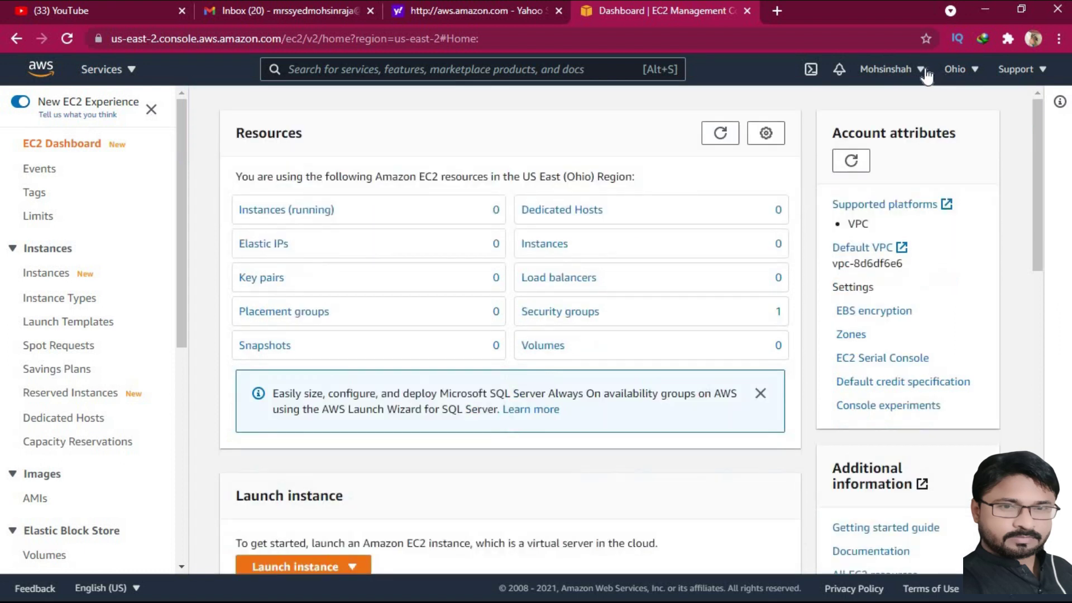
{"action": "left_click", "coordinate": [920, 69]}
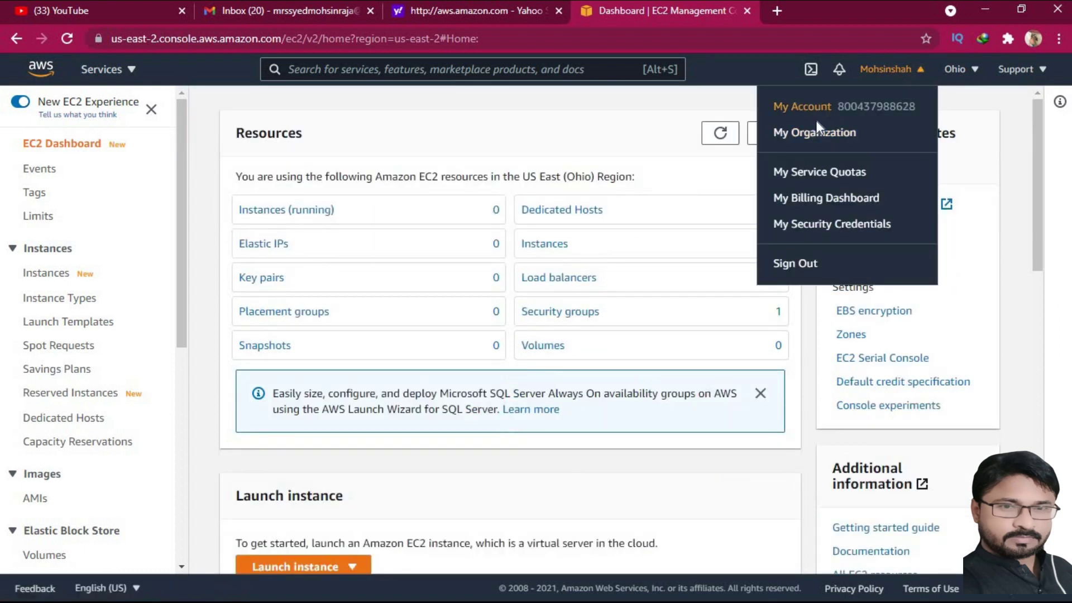
{"action": "left_click", "coordinate": [817, 119]}
{"action": "left_click", "coordinate": [648, 16]}
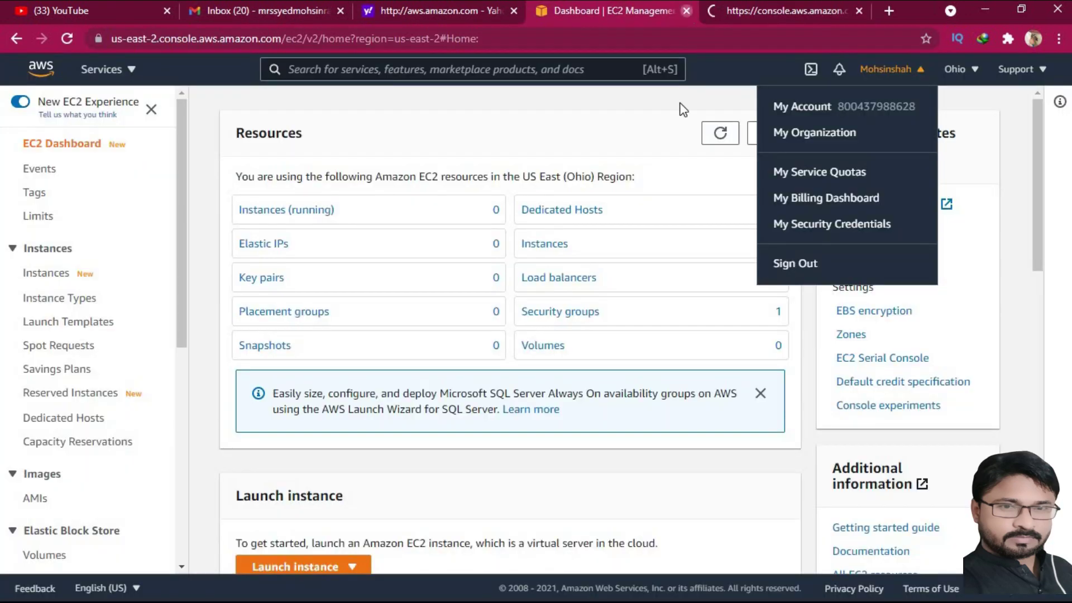
{"action": "key", "text": "ctrl+w"}
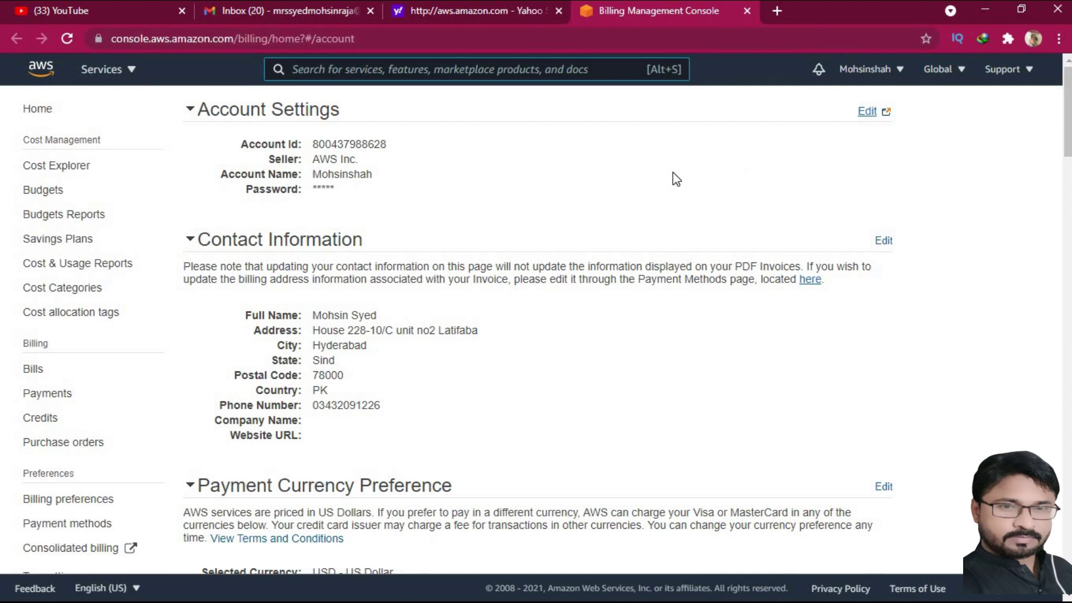
{"action": "scroll", "coordinate": [676, 178], "scroll_direction": "down", "scroll_amount": 5}
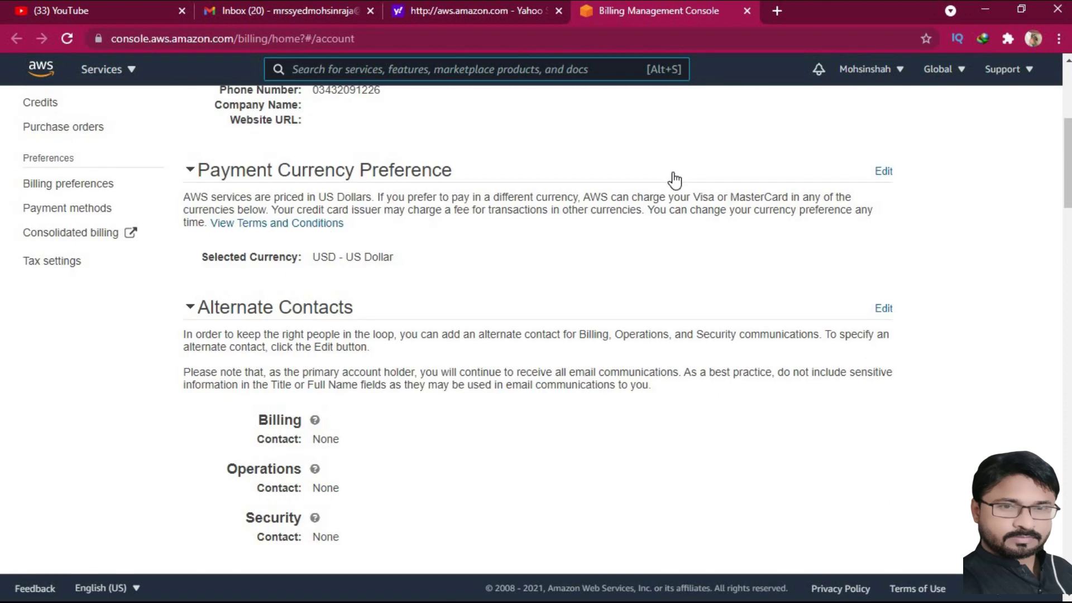
{"action": "scroll", "coordinate": [675, 179], "scroll_direction": "down", "scroll_amount": 5}
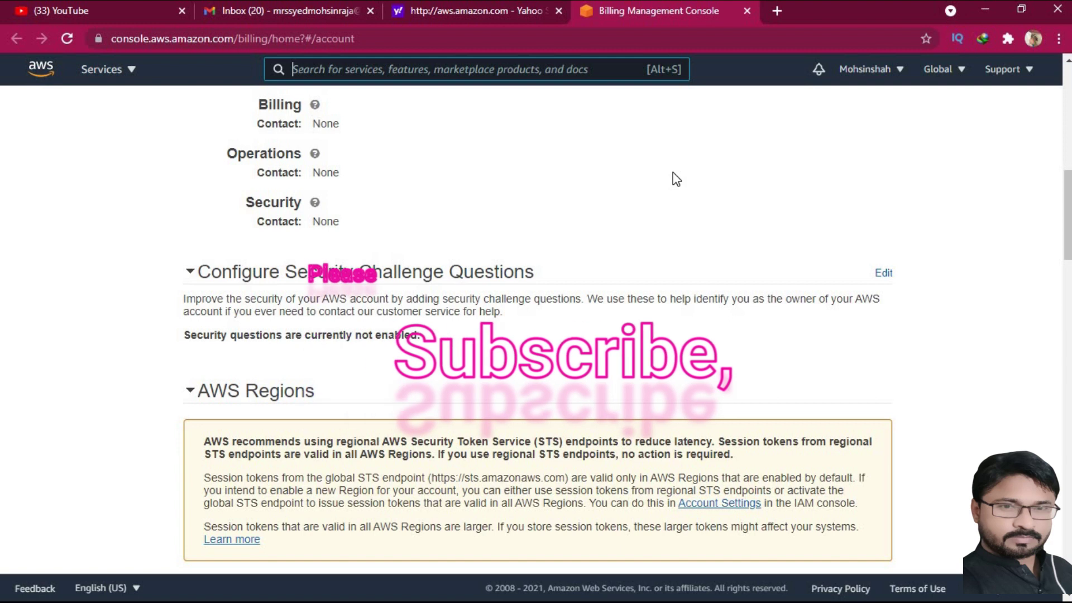
{"action": "scroll", "coordinate": [676, 179], "scroll_direction": "down", "scroll_amount": 6}
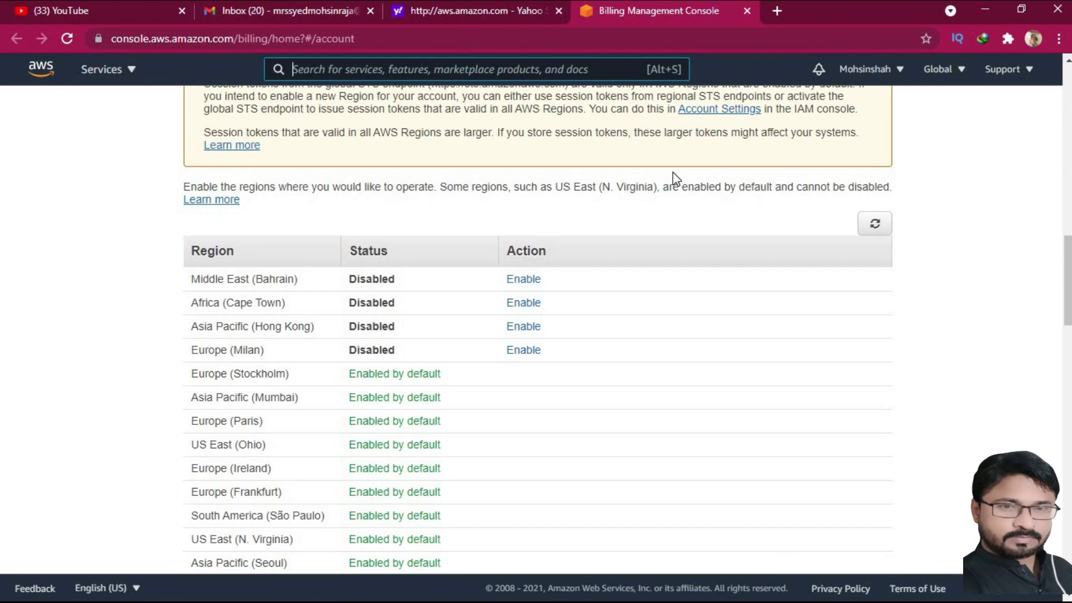
{"action": "scroll", "coordinate": [677, 179], "scroll_direction": "down", "scroll_amount": 4}
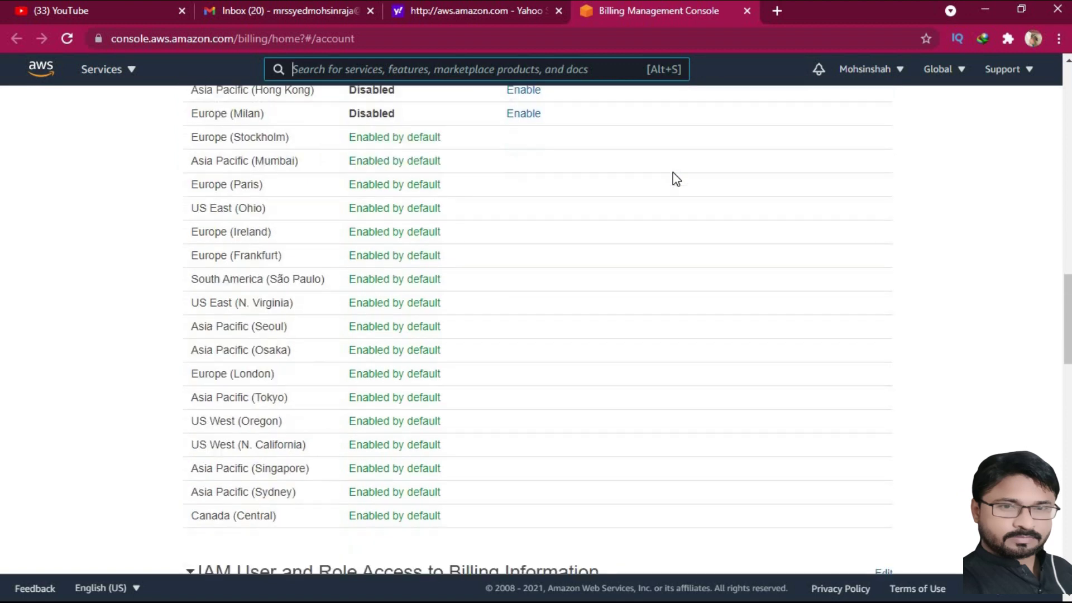
{"action": "scroll", "coordinate": [676, 179], "scroll_direction": "down", "scroll_amount": 14}
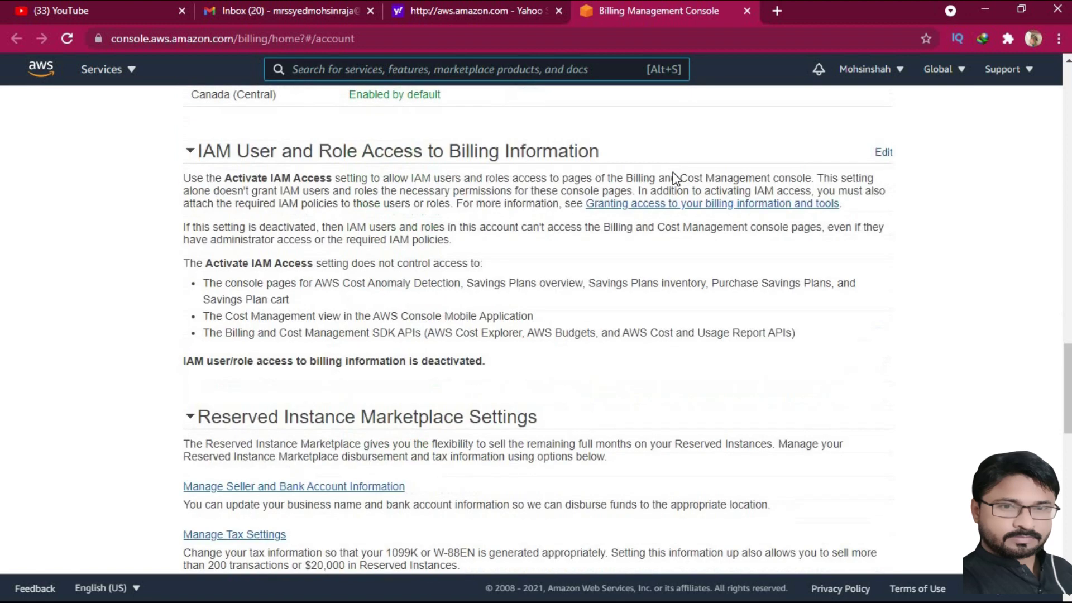
{"action": "scroll", "coordinate": [1055, 352], "scroll_direction": "up", "scroll_amount": 5}
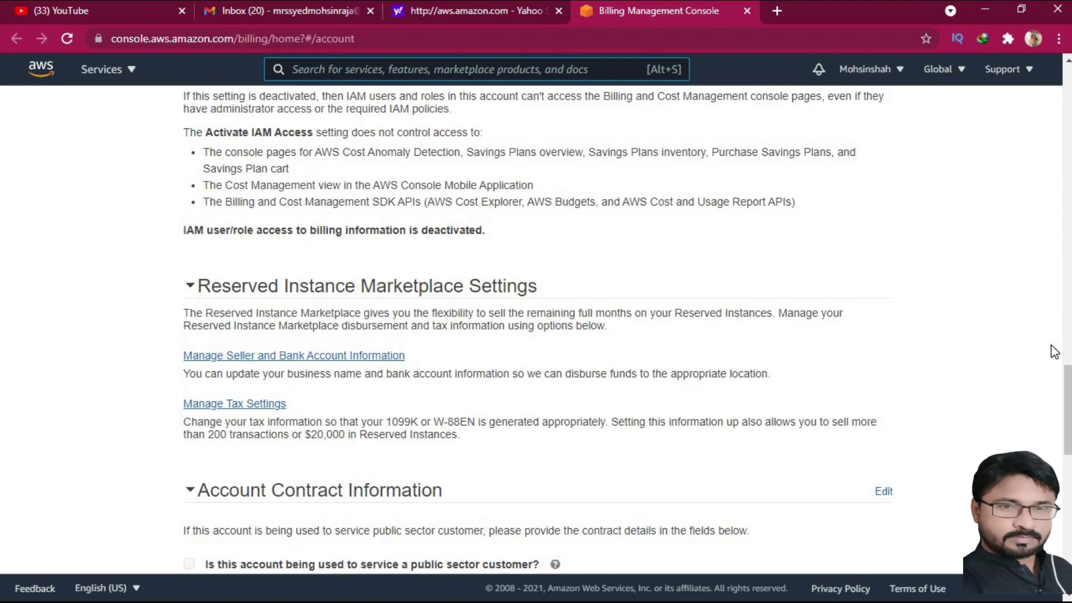
{"action": "scroll", "coordinate": [1055, 352], "scroll_direction": "down", "scroll_amount": 8}
{"action": "left_click_drag", "start_coordinate": [1068, 474], "coordinate": [1070, 97]}
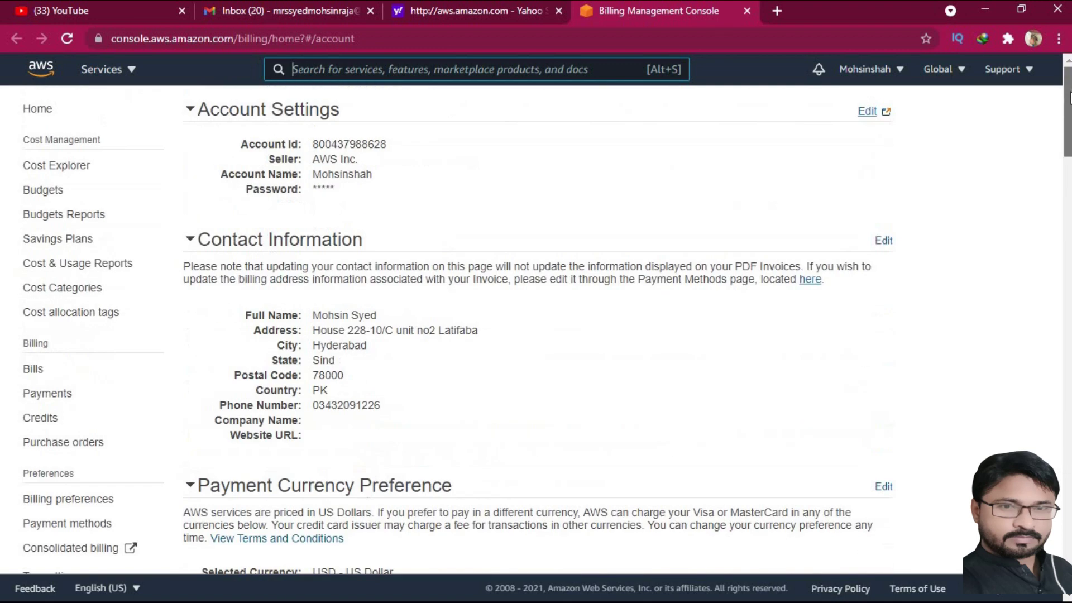
Review the Billing dashboard's $0.00 month-to-date balance, then return to the console home.
{"action": "left_click", "coordinate": [37, 110]}
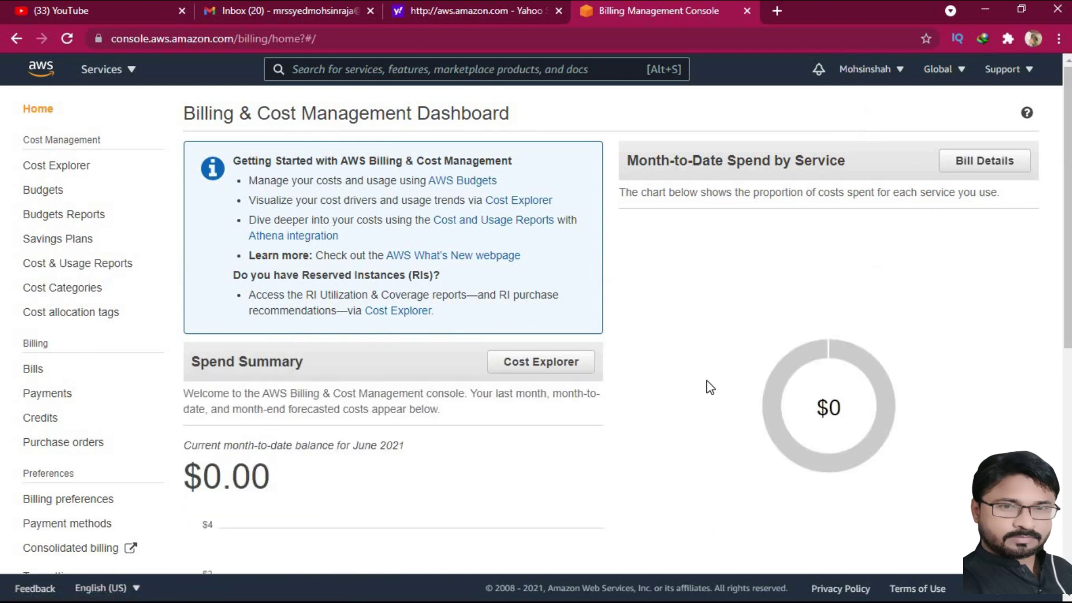
{"action": "scroll", "coordinate": [709, 387], "scroll_direction": "down", "scroll_amount": 8}
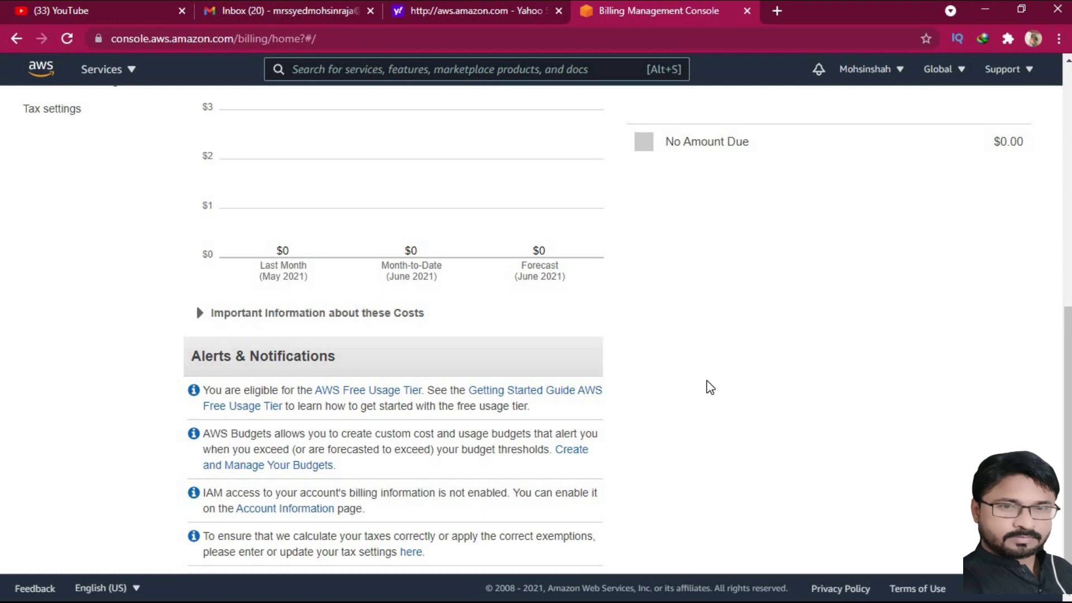
{"action": "scroll", "coordinate": [709, 387], "scroll_direction": "up", "scroll_amount": 8}
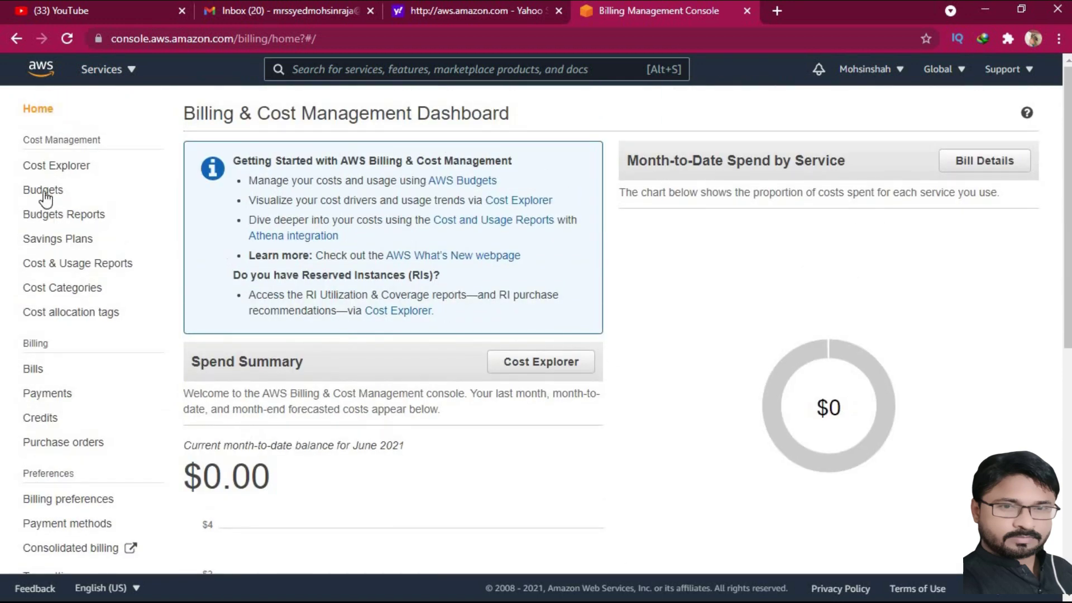
{"action": "left_click", "coordinate": [53, 73]}
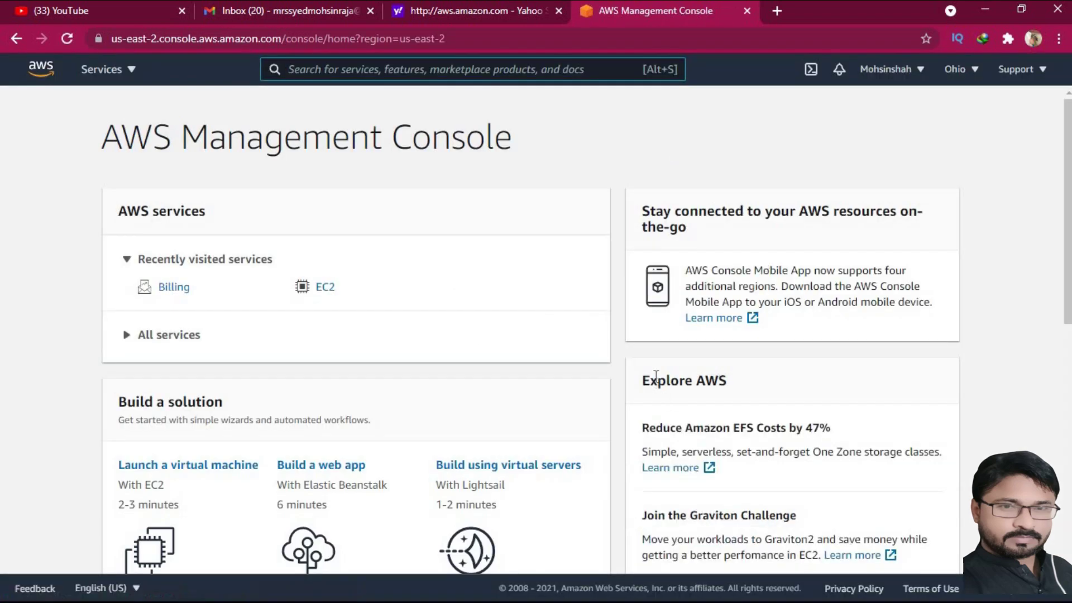
Start the Launch a virtual machine wizard and browse the Quick Start AMI list.
{"action": "scroll", "coordinate": [494, 363], "scroll_direction": "down", "scroll_amount": 3}
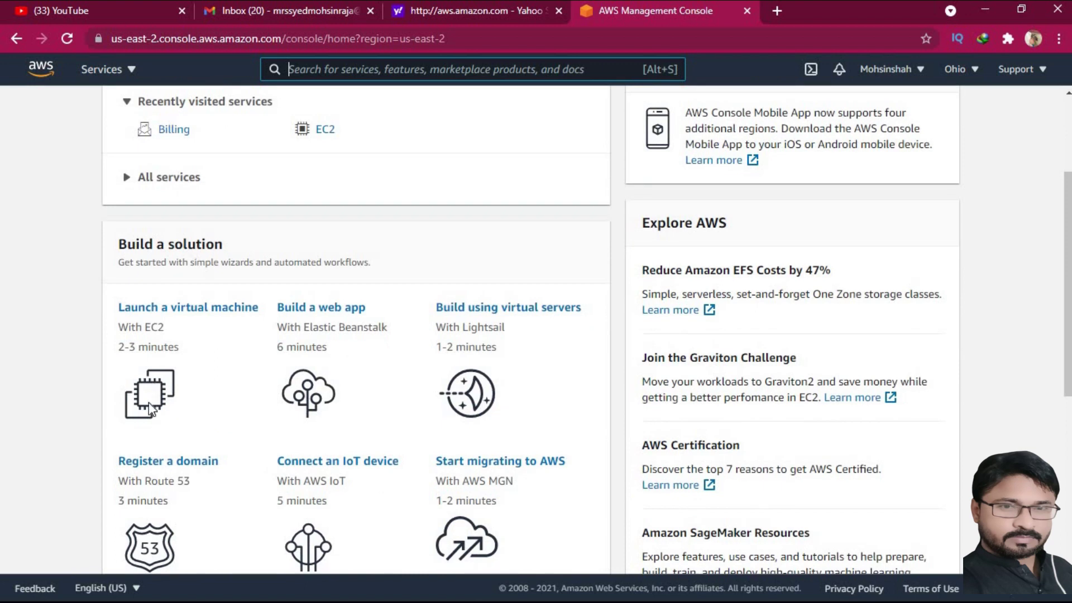
{"action": "left_click", "coordinate": [150, 312]}
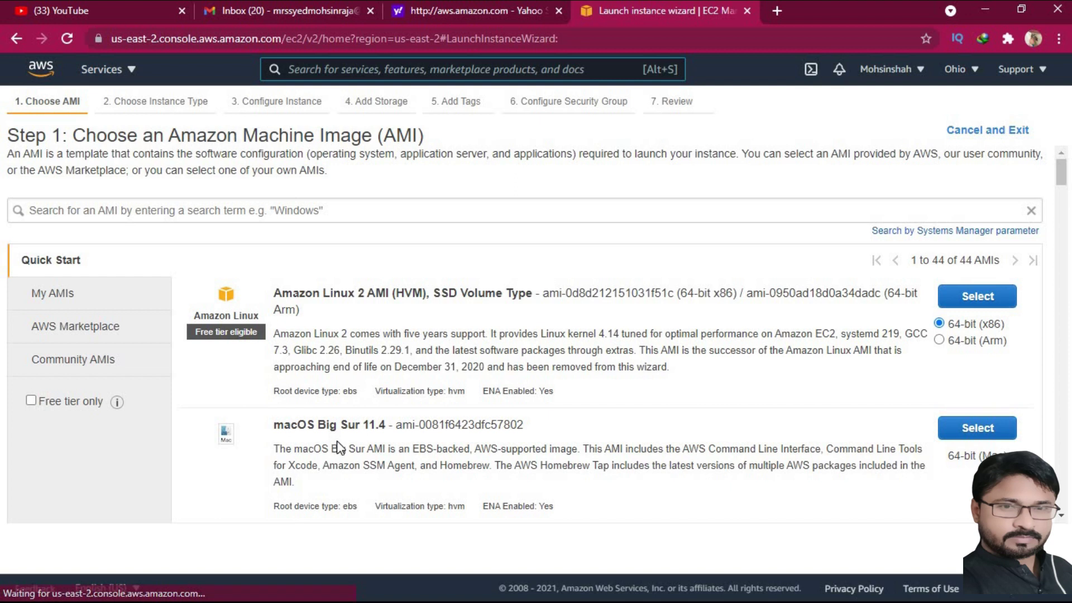
{"action": "scroll", "coordinate": [338, 445], "scroll_direction": "down", "scroll_amount": 5}
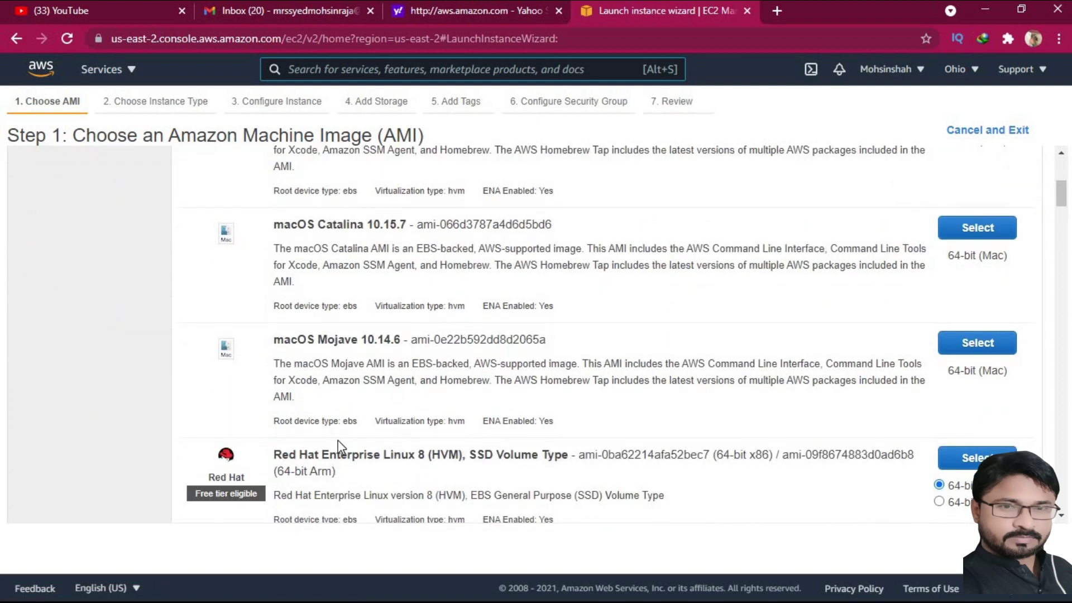
{"action": "scroll", "coordinate": [337, 440], "scroll_direction": "down", "scroll_amount": 6}
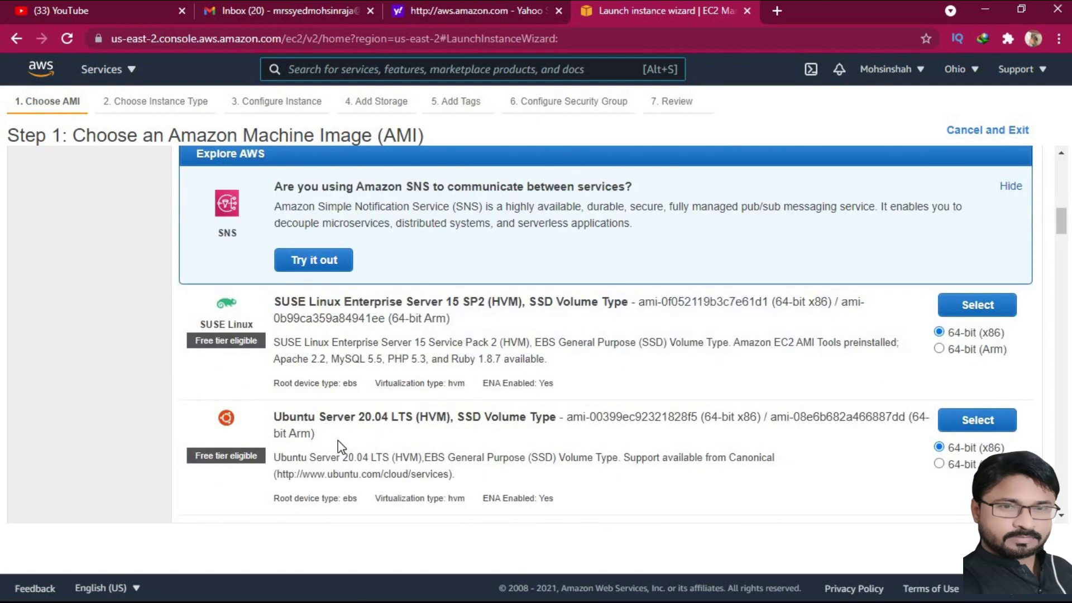
{"action": "scroll", "coordinate": [339, 442], "scroll_direction": "down", "scroll_amount": 4}
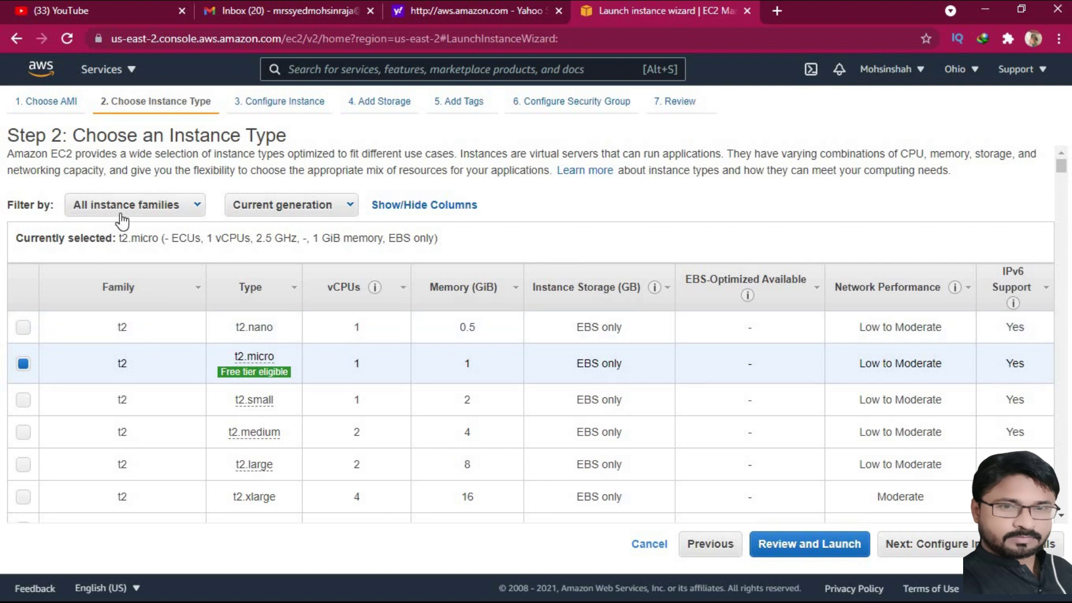
Skip ahead to the launch review and expand the Instance Details section.
{"action": "left_click", "coordinate": [793, 547]}
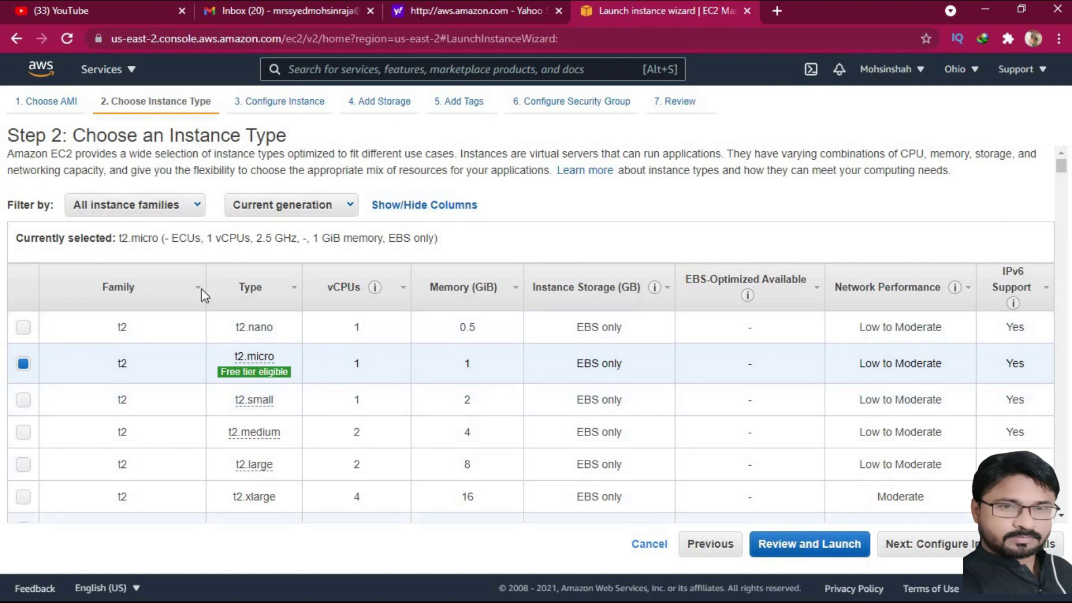
{"action": "scroll", "coordinate": [462, 365], "scroll_direction": "down", "scroll_amount": 3}
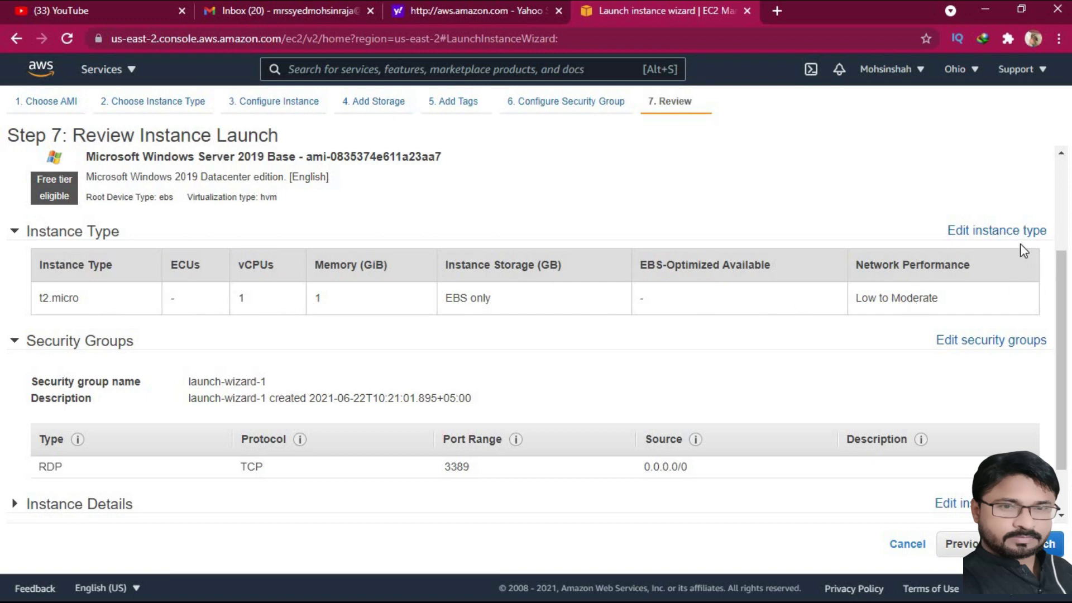
{"action": "left_click", "coordinate": [21, 505]}
{"action": "scroll", "coordinate": [537, 386], "scroll_direction": "down", "scroll_amount": 5}
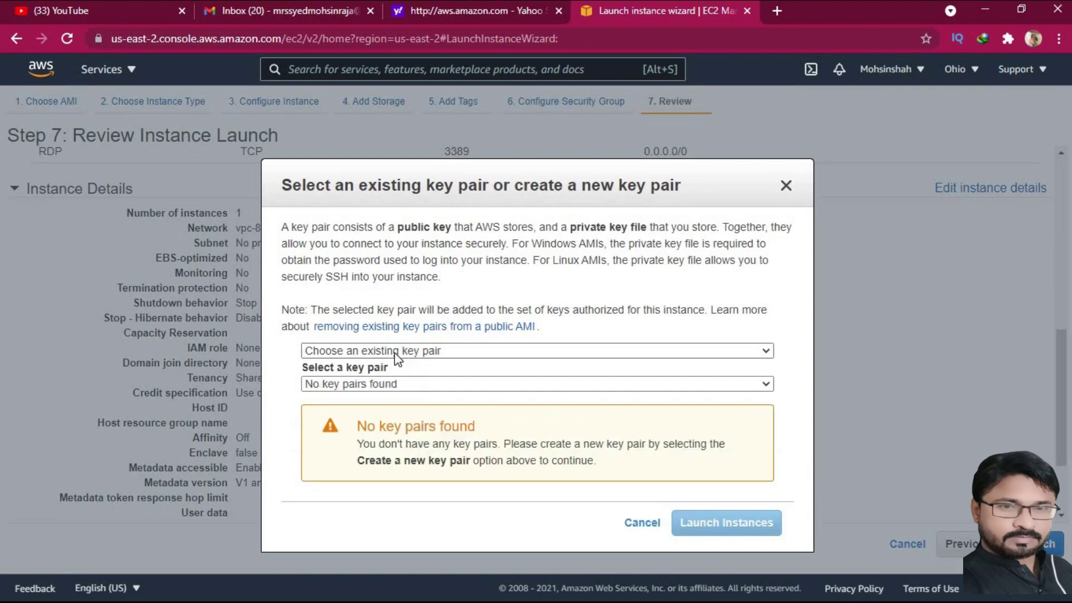
Choose 'Create a new key pair' in the key pair dialog after checking the existing-key option.
{"action": "left_click", "coordinate": [441, 352]}
{"action": "left_click", "coordinate": [445, 380]}
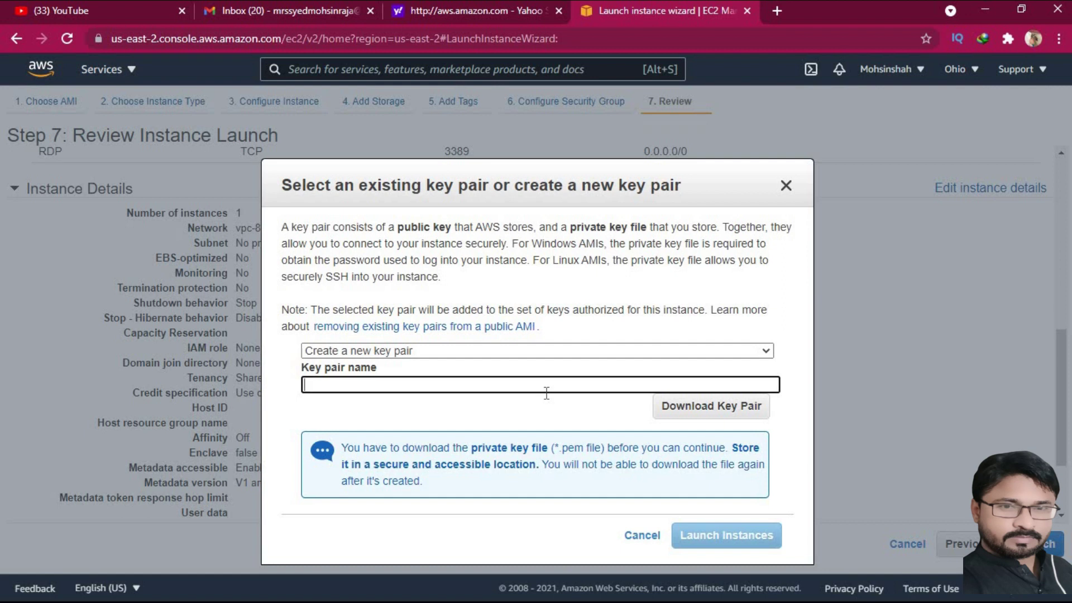
{"action": "left_click", "coordinate": [761, 353]}
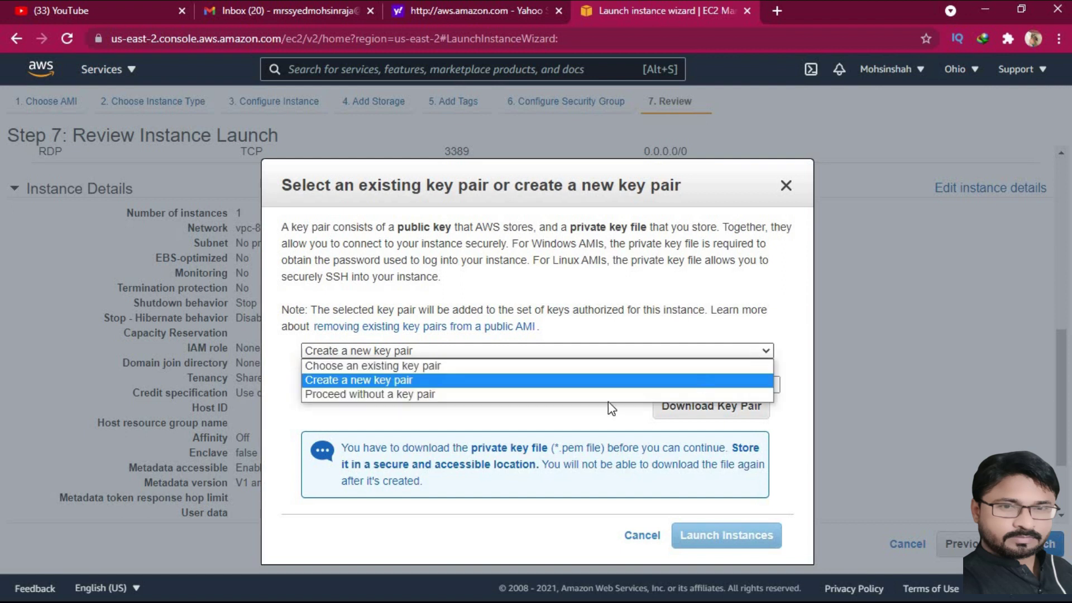
{"action": "left_click", "coordinate": [605, 368]}
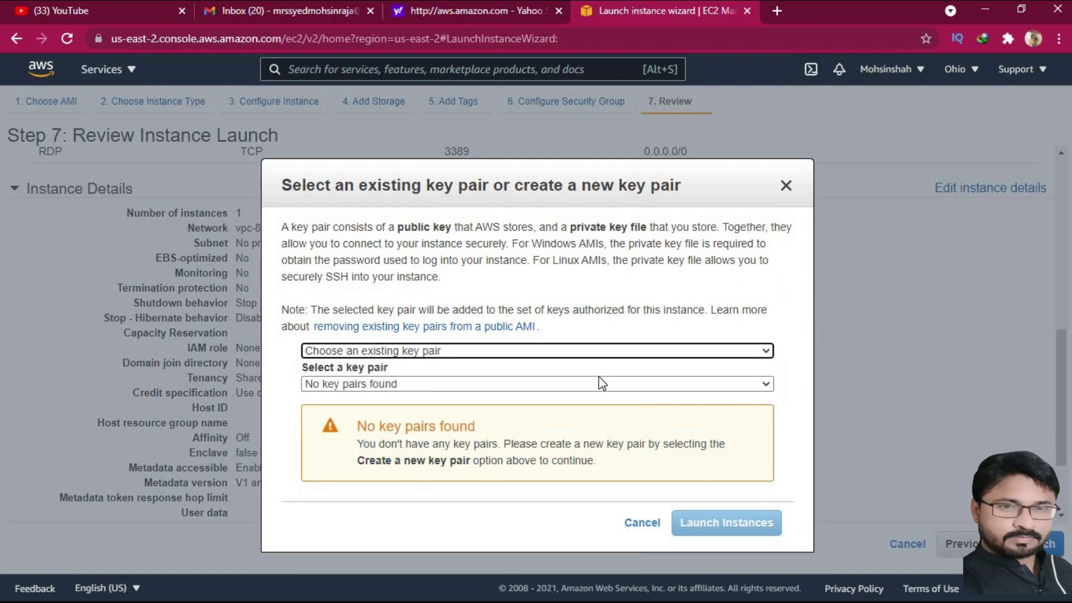
{"action": "left_click", "coordinate": [539, 386]}
{"action": "left_click", "coordinate": [540, 387]}
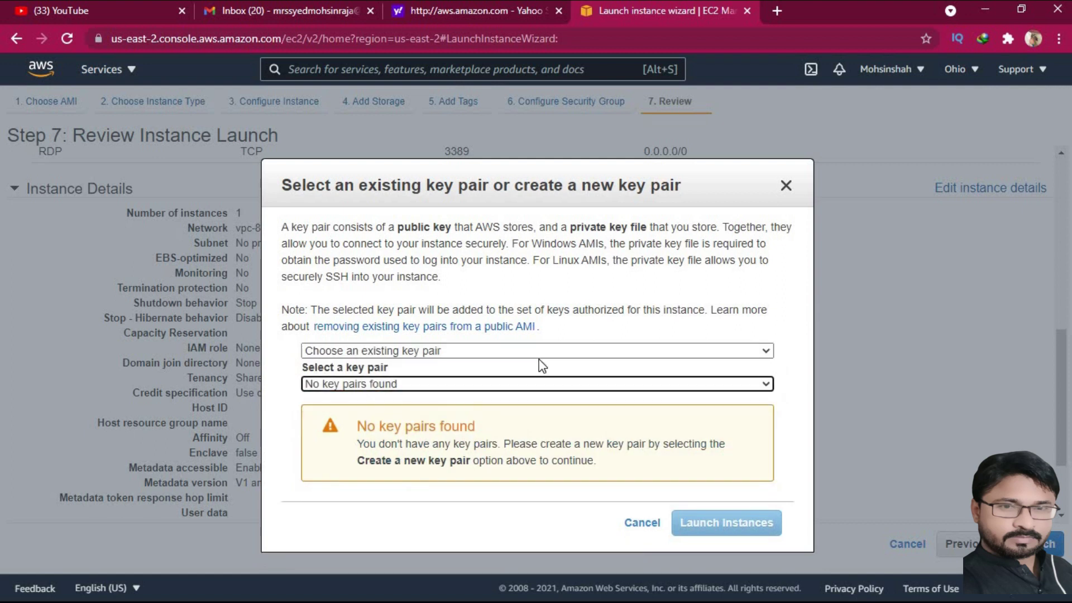
{"action": "left_click", "coordinate": [537, 353]}
{"action": "left_click", "coordinate": [525, 381]}
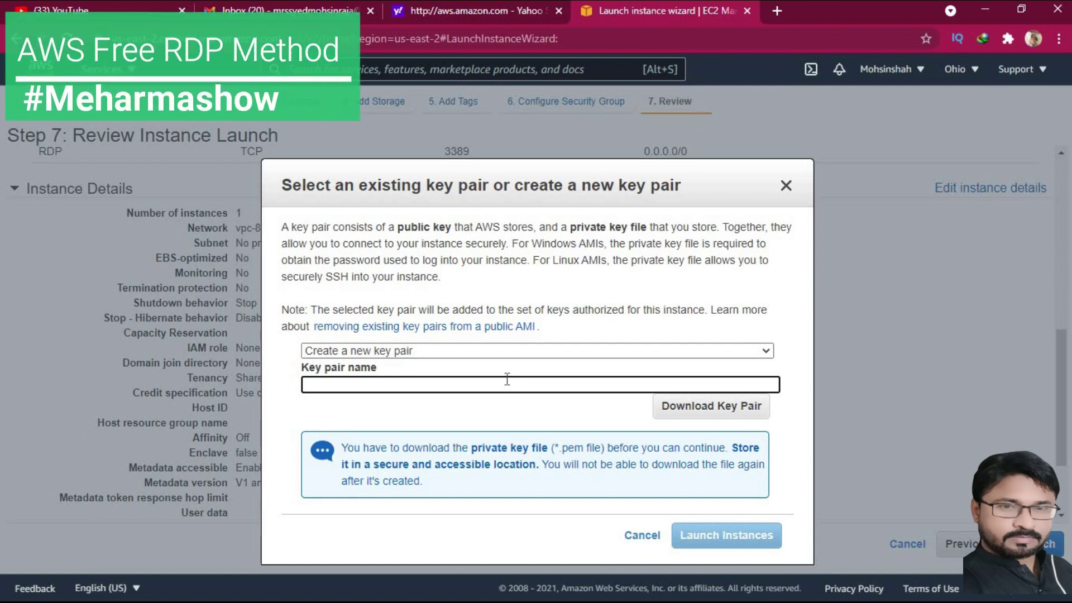
{"action": "left_click", "coordinate": [510, 353]}
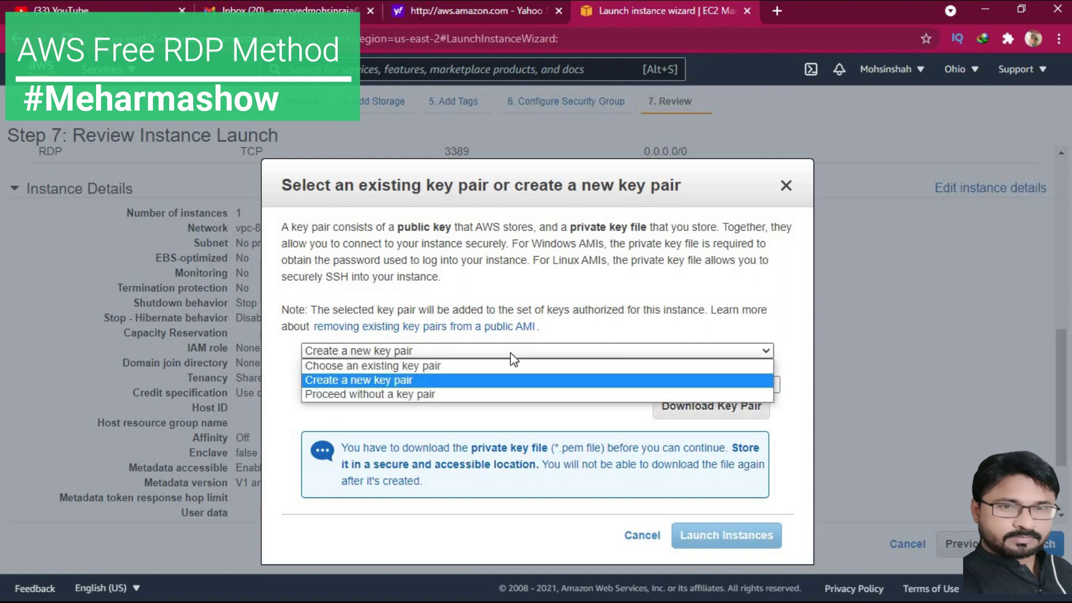
{"action": "left_click", "coordinate": [501, 378]}
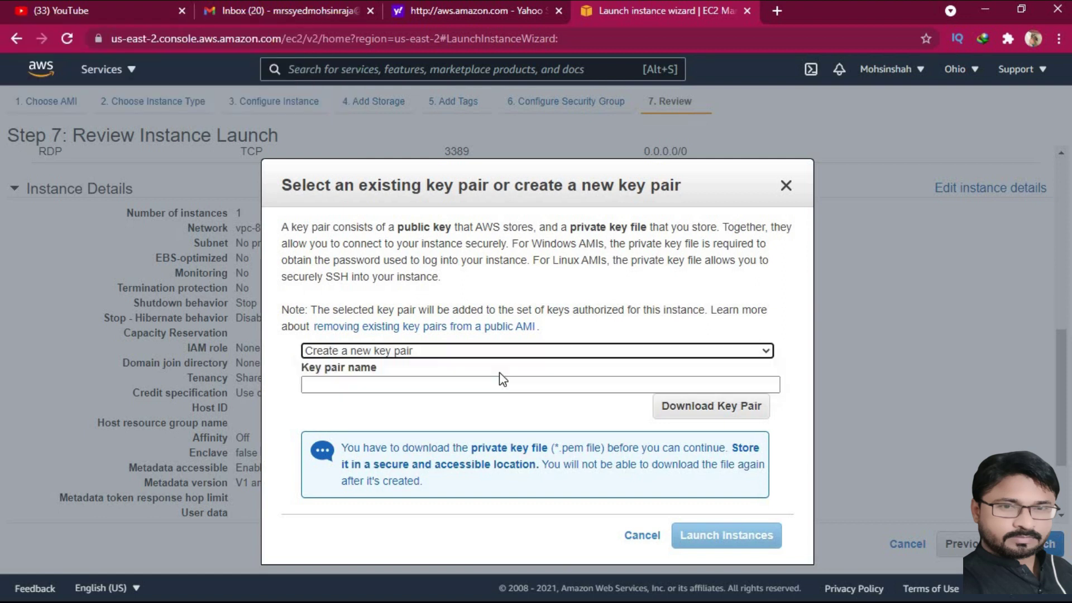
Name the key pair myfirstawsrdp, download its .pem file, and launch the instance.
{"action": "left_click", "coordinate": [498, 384]}
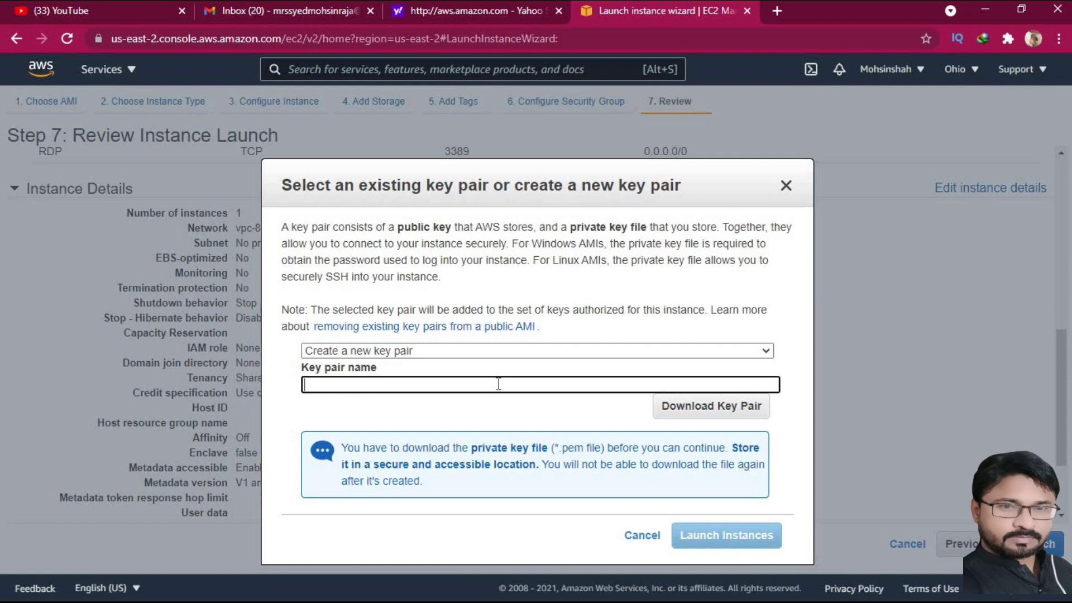
{"action": "type", "text": "myfirstawsrdp"}
{"action": "left_click", "coordinate": [714, 414]}
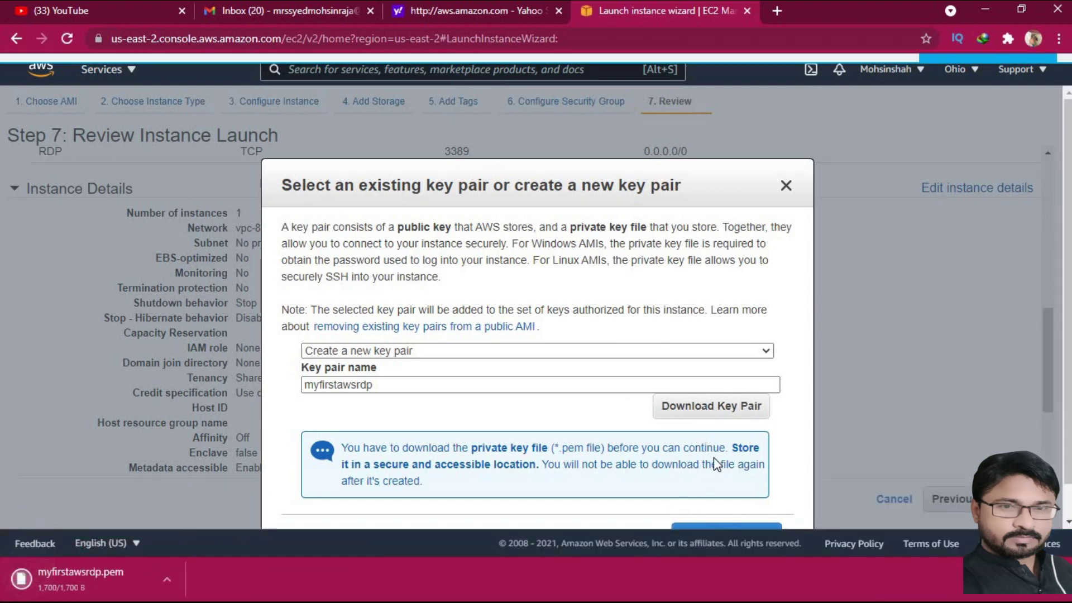
{"action": "scroll", "coordinate": [721, 480], "scroll_direction": "down", "scroll_amount": 1}
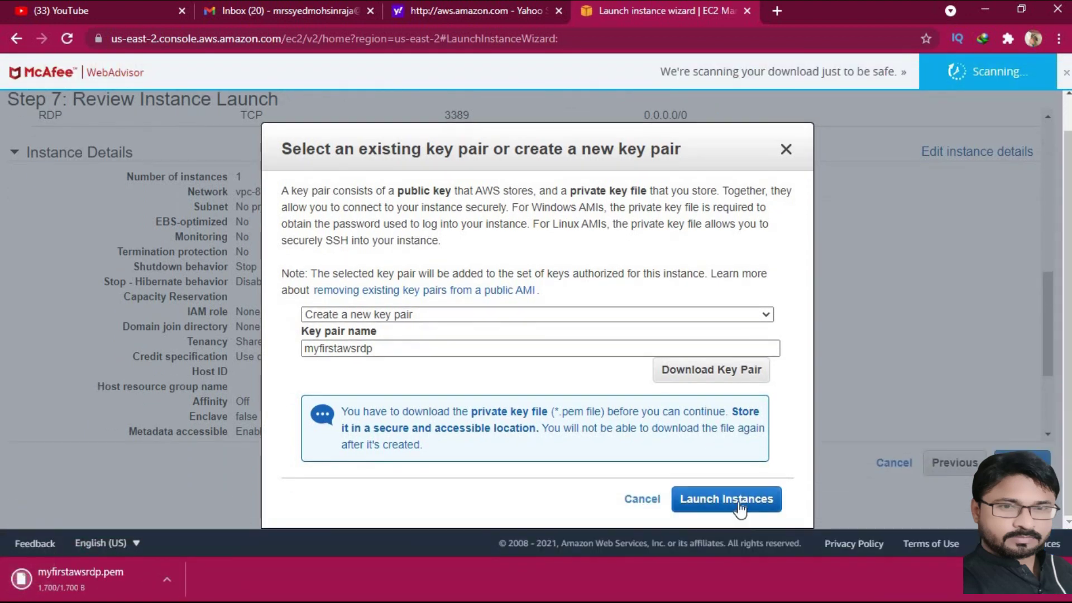
{"action": "left_click", "coordinate": [740, 504]}
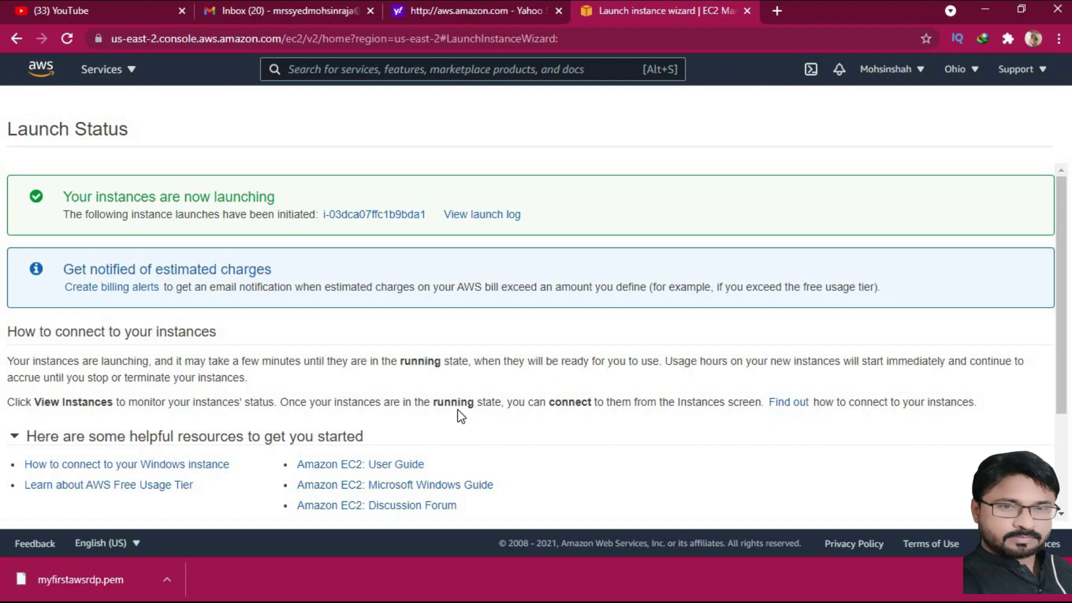
Go from the Launch Status page to the EC2 Instances list via View Instances.
{"action": "scroll", "coordinate": [459, 414], "scroll_direction": "down", "scroll_amount": 3}
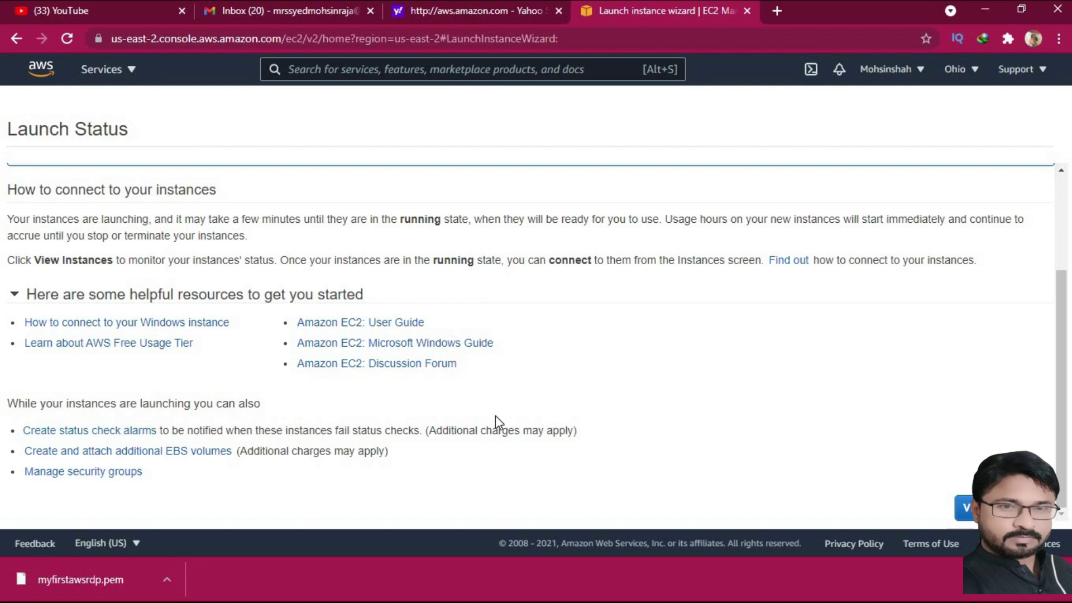
{"action": "scroll", "coordinate": [494, 415], "scroll_direction": "up", "scroll_amount": 3}
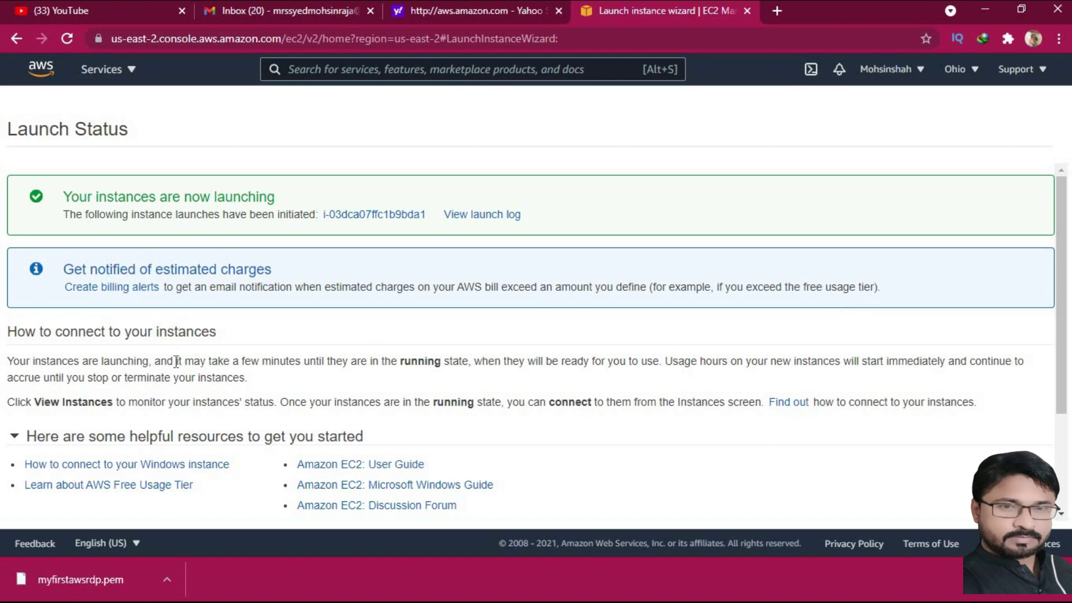
{"action": "scroll", "coordinate": [200, 386], "scroll_direction": "down", "scroll_amount": 3}
{"action": "left_click", "coordinate": [963, 509]}
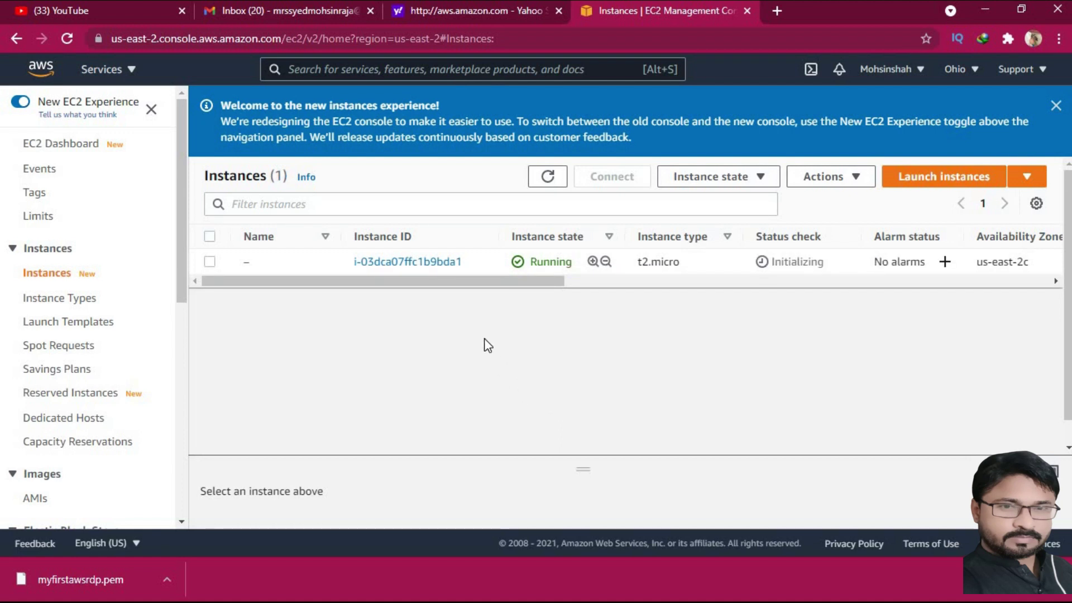
Scroll the instances table and start a new launch wizard from the launch options.
{"action": "scroll", "coordinate": [682, 377], "scroll_direction": "down", "scroll_amount": 1}
{"action": "scroll", "coordinate": [682, 376], "scroll_direction": "up", "scroll_amount": 1}
{"action": "scroll", "coordinate": [707, 303], "scroll_direction": "right", "scroll_amount": 10}
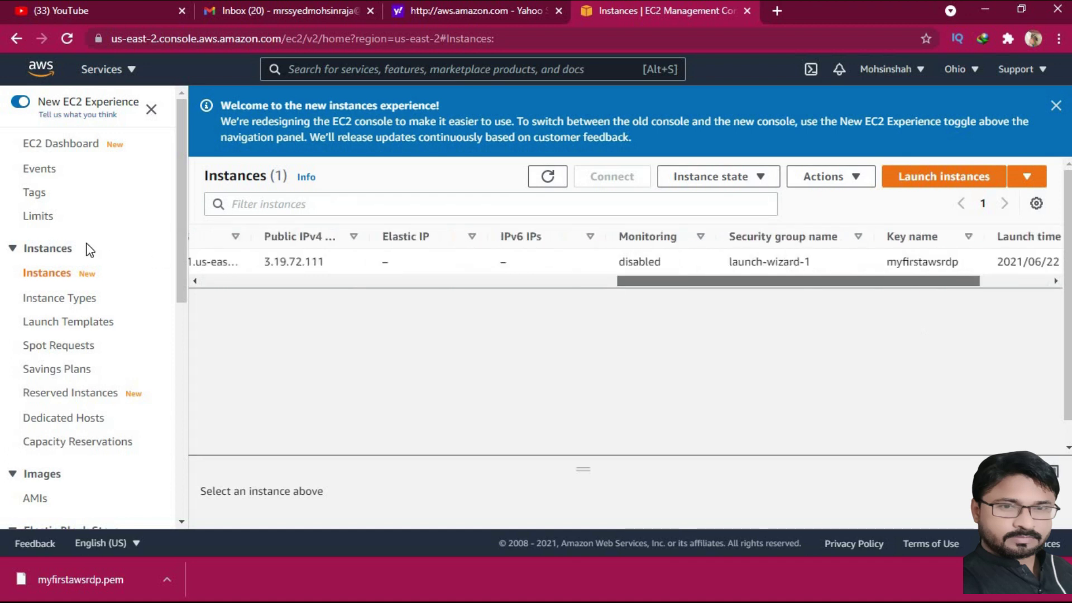
{"action": "left_click", "coordinate": [1027, 177]}
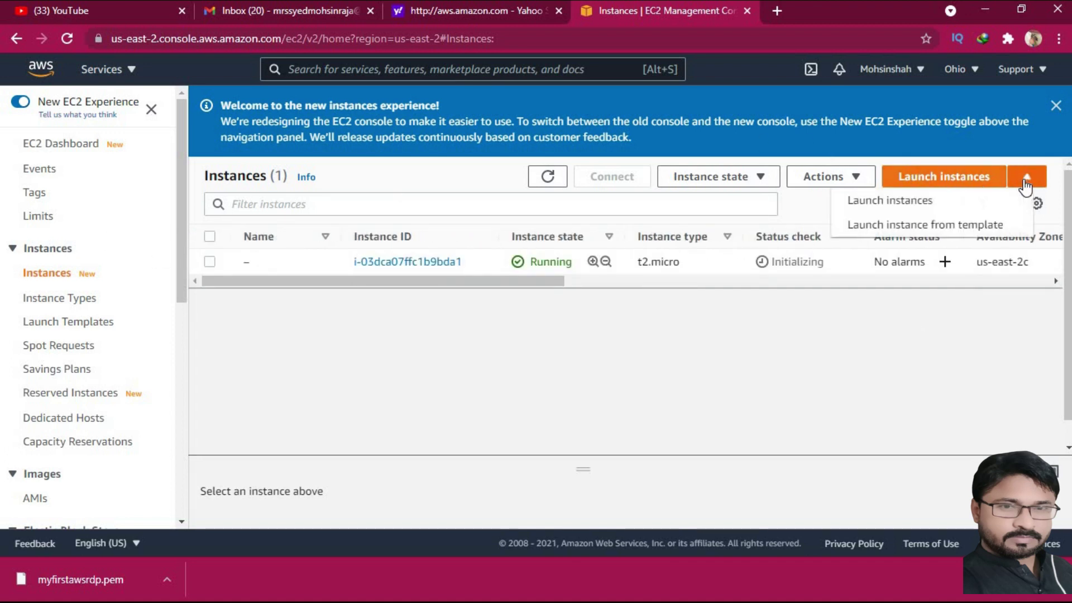
{"action": "left_click", "coordinate": [930, 174]}
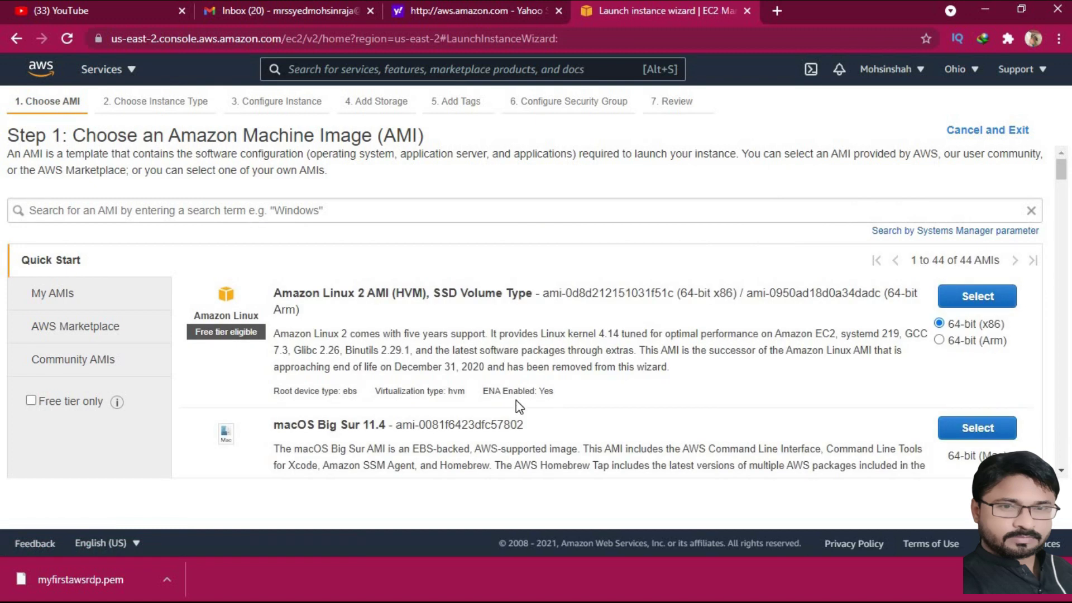
Leave the wizard for the instances list and open the new instance's summary by its ID.
{"action": "scroll", "coordinate": [520, 407], "scroll_direction": "down", "scroll_amount": 5}
{"action": "scroll", "coordinate": [518, 400], "scroll_direction": "down", "scroll_amount": 14}
{"action": "scroll", "coordinate": [518, 400], "scroll_direction": "up", "scroll_amount": 11}
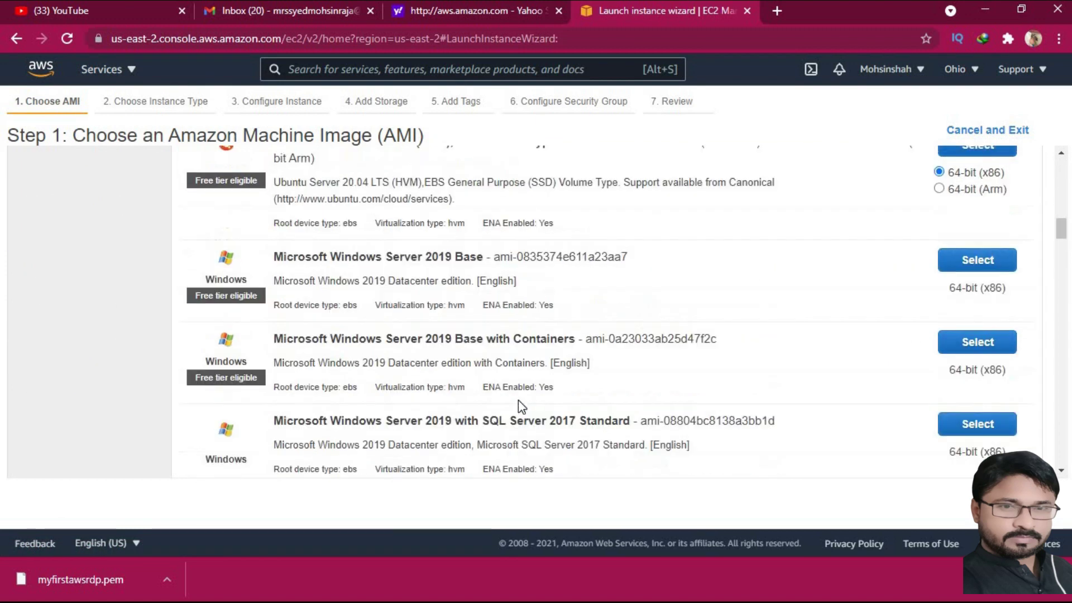
{"action": "scroll", "coordinate": [518, 400], "scroll_direction": "up", "scroll_amount": 8}
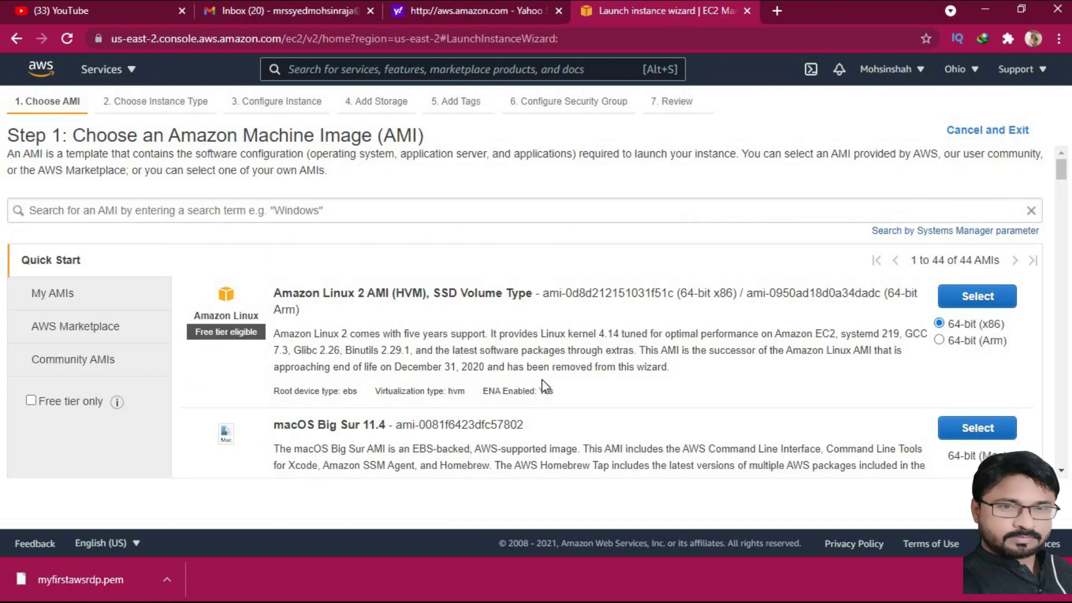
{"action": "scroll", "coordinate": [538, 386], "scroll_direction": "down", "scroll_amount": 5}
{"action": "scroll", "coordinate": [538, 385], "scroll_direction": "up", "scroll_amount": 5}
{"action": "left_click", "coordinate": [17, 38]}
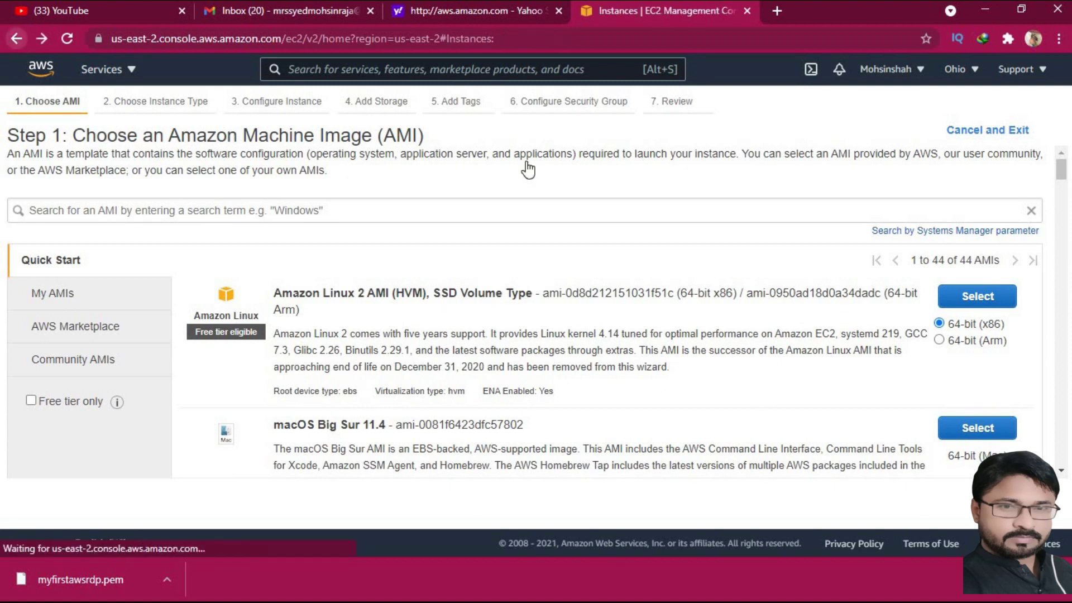
{"action": "left_click", "coordinate": [447, 191]}
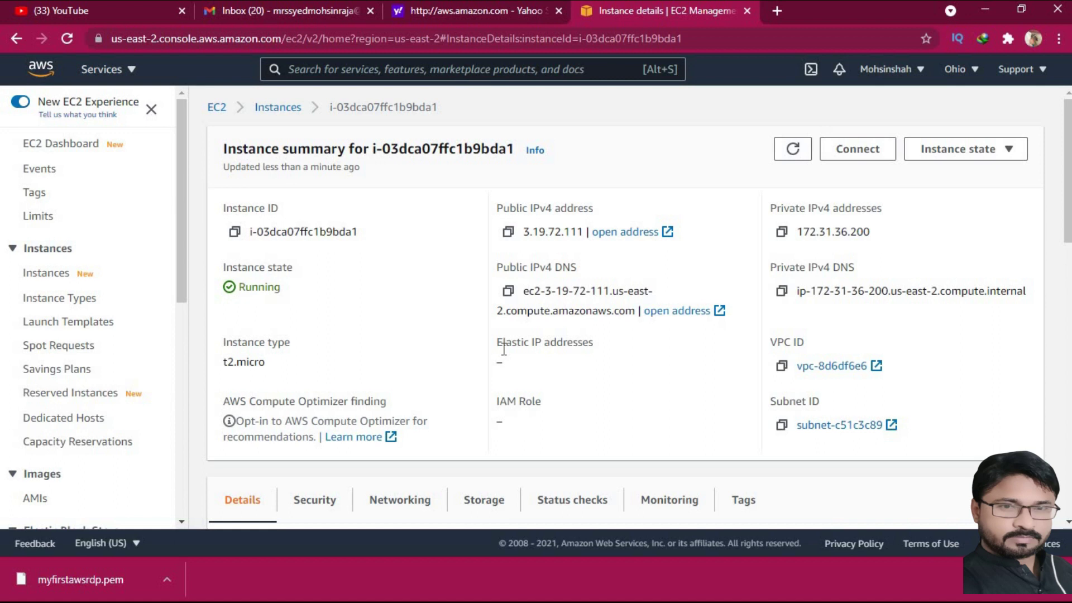
Scroll through the running Windows instance's Details tab to review its settings.
{"action": "scroll", "coordinate": [599, 318], "scroll_direction": "down", "scroll_amount": 2}
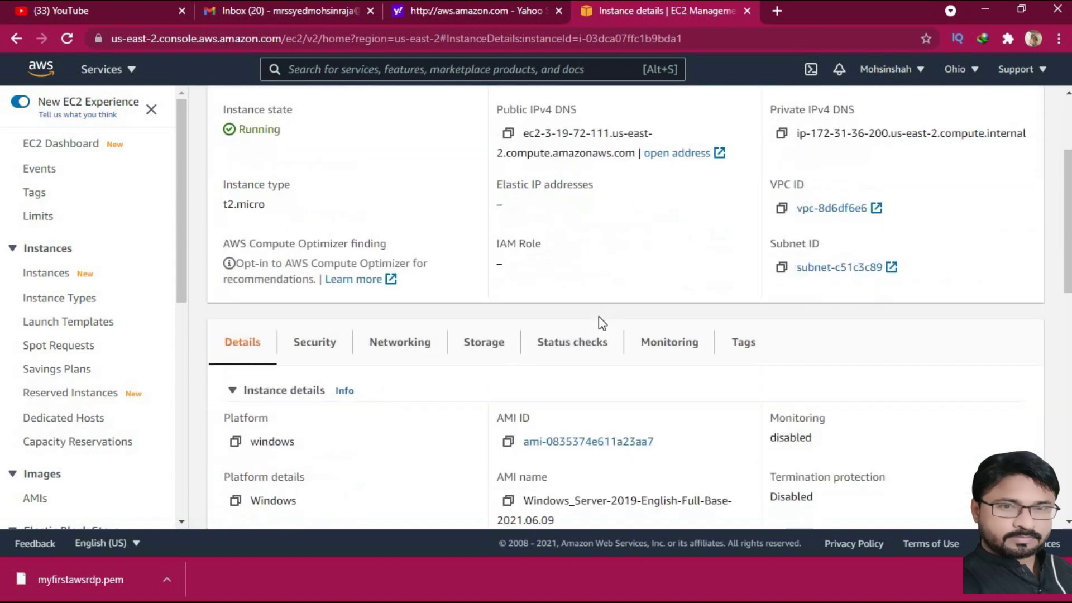
{"action": "scroll", "coordinate": [599, 319], "scroll_direction": "up", "scroll_amount": 1}
{"action": "scroll", "coordinate": [599, 317], "scroll_direction": "up", "scroll_amount": 1}
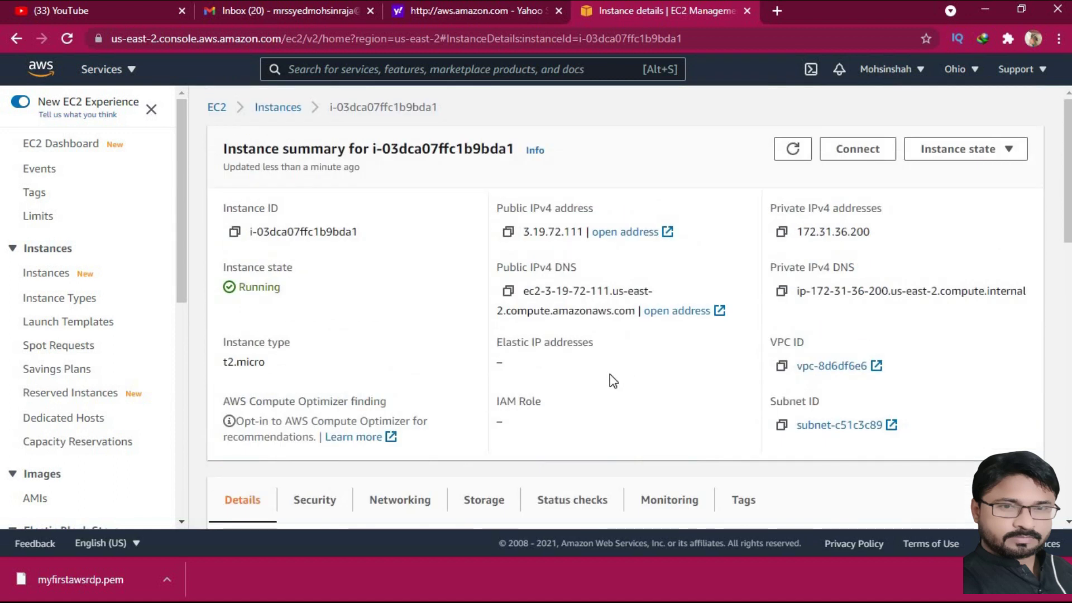
{"action": "scroll", "coordinate": [608, 377], "scroll_direction": "down", "scroll_amount": 6}
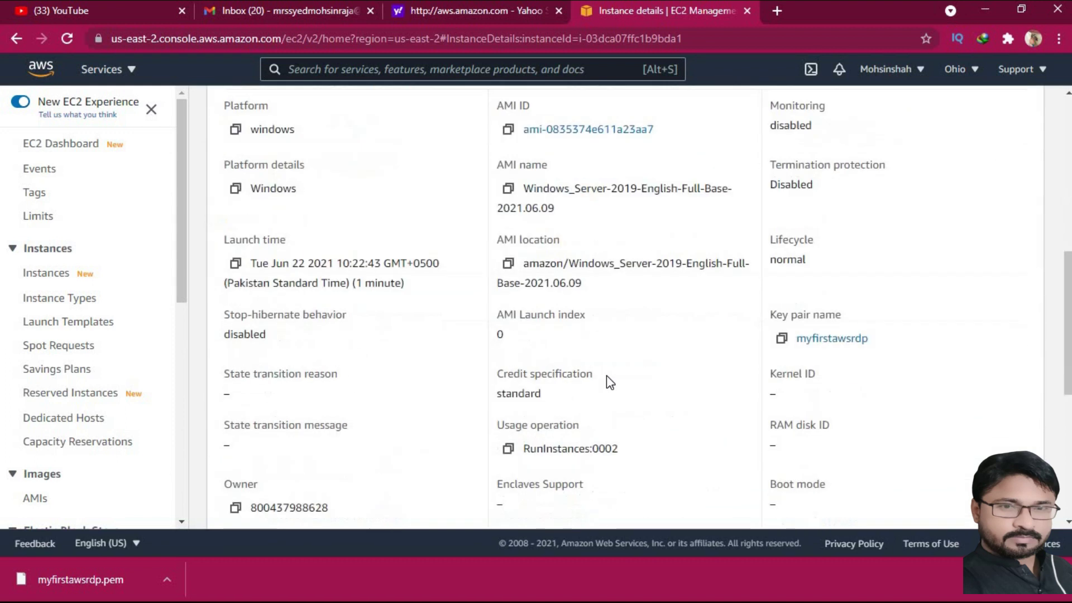
{"action": "scroll", "coordinate": [607, 375], "scroll_direction": "up", "scroll_amount": 2}
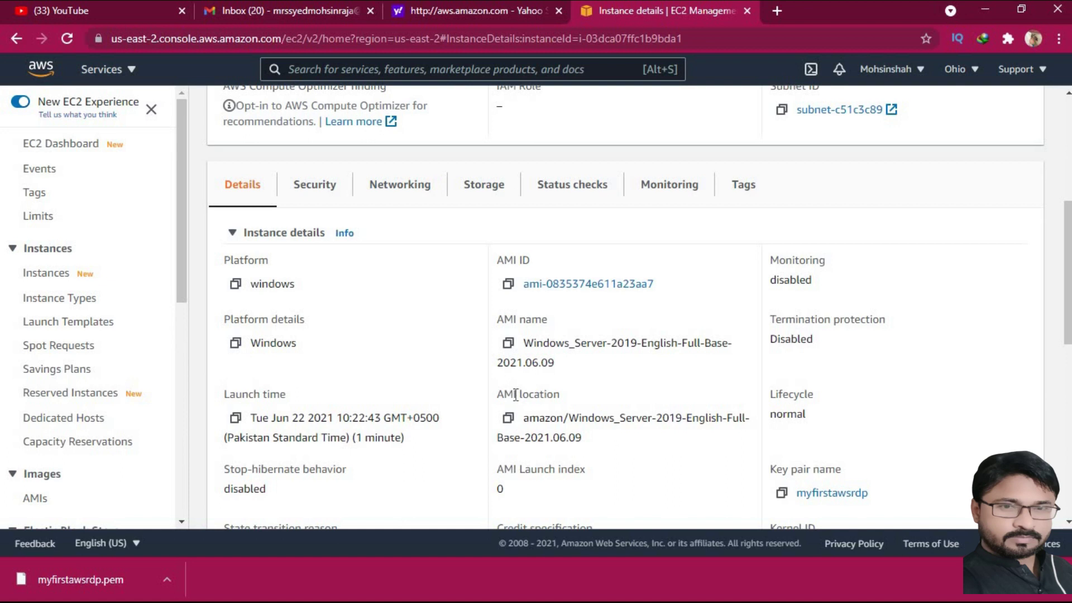
{"action": "scroll", "coordinate": [391, 351], "scroll_direction": "down", "scroll_amount": 2}
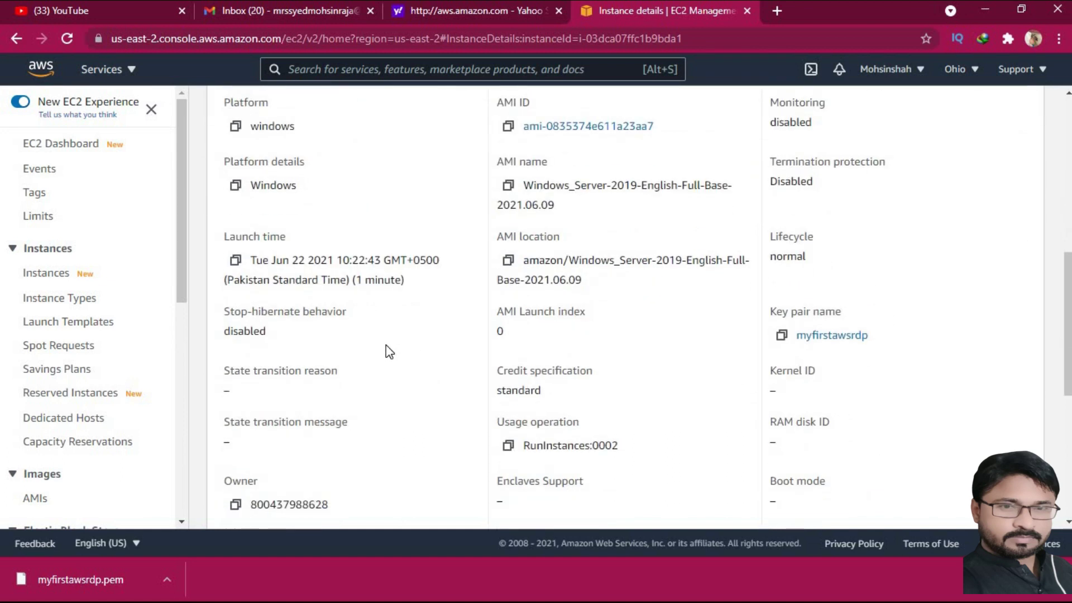
{"action": "scroll", "coordinate": [389, 352], "scroll_direction": "down", "scroll_amount": 1}
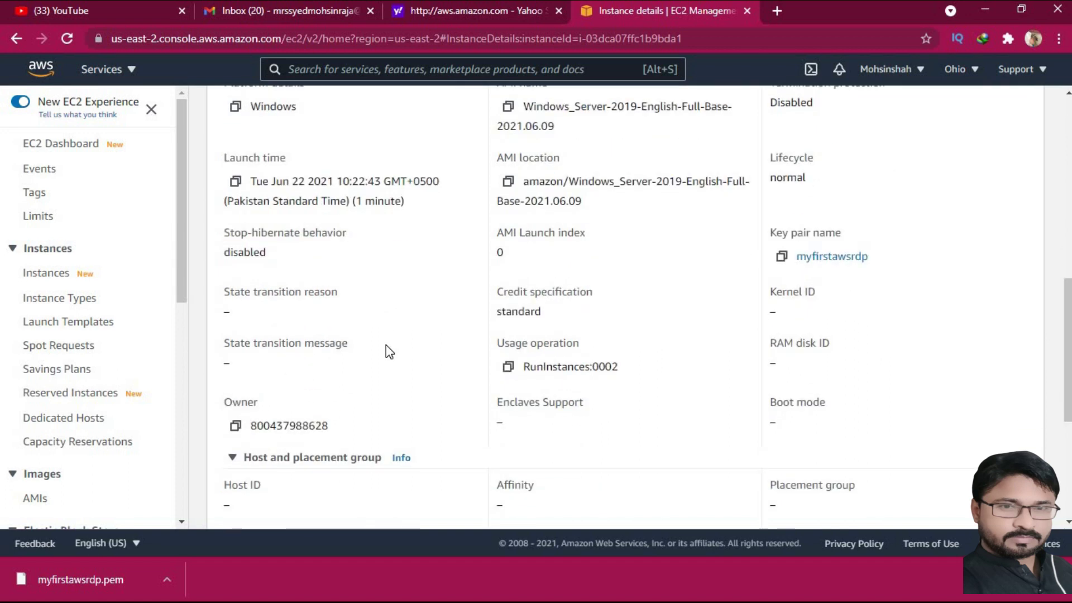
{"action": "scroll", "coordinate": [389, 352], "scroll_direction": "down", "scroll_amount": 1}
{"action": "scroll", "coordinate": [389, 352], "scroll_direction": "down", "scroll_amount": 3}
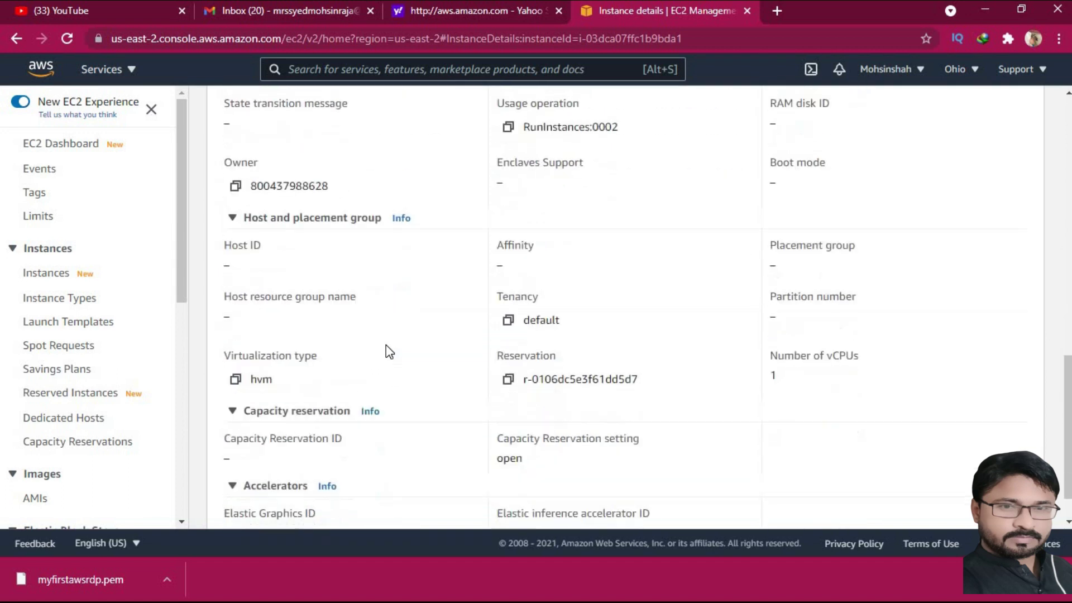
{"action": "scroll", "coordinate": [389, 352], "scroll_direction": "up", "scroll_amount": 9}
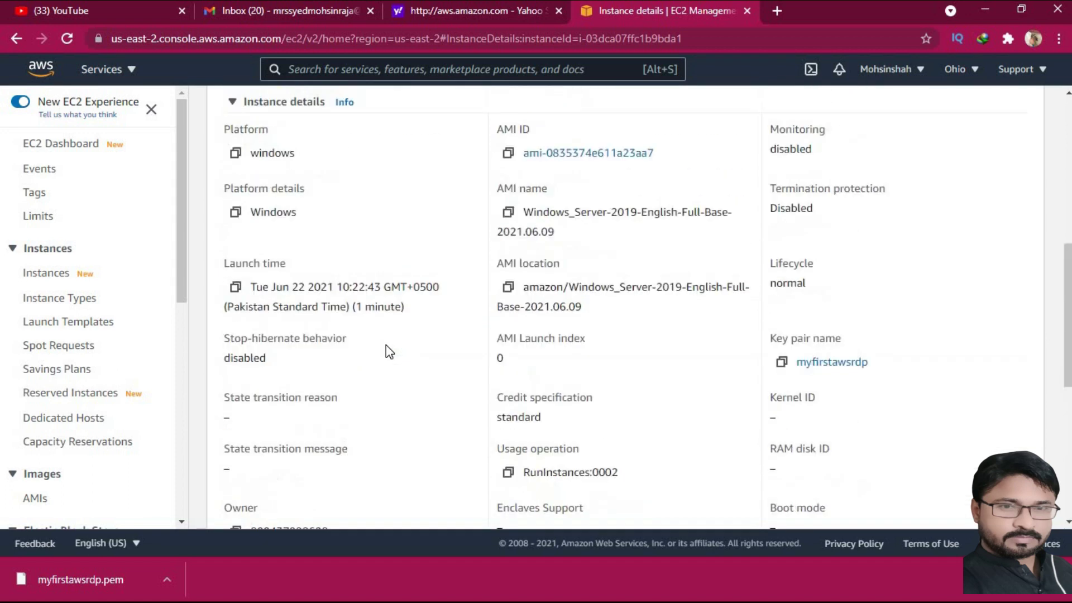
{"action": "scroll", "coordinate": [568, 401], "scroll_direction": "down", "scroll_amount": 1}
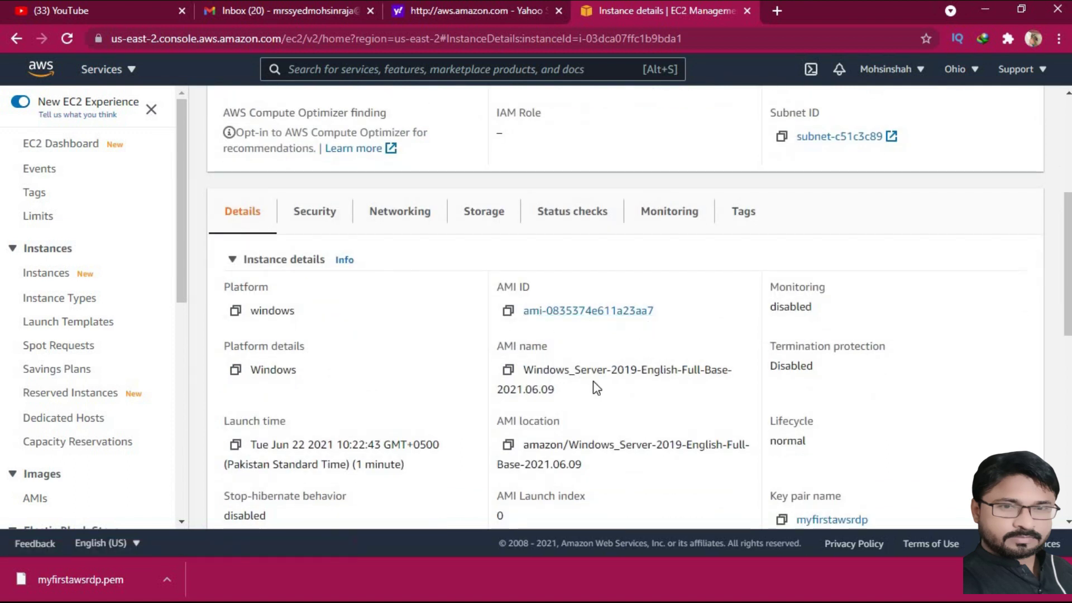
{"action": "scroll", "coordinate": [624, 355], "scroll_direction": "down", "scroll_amount": 2}
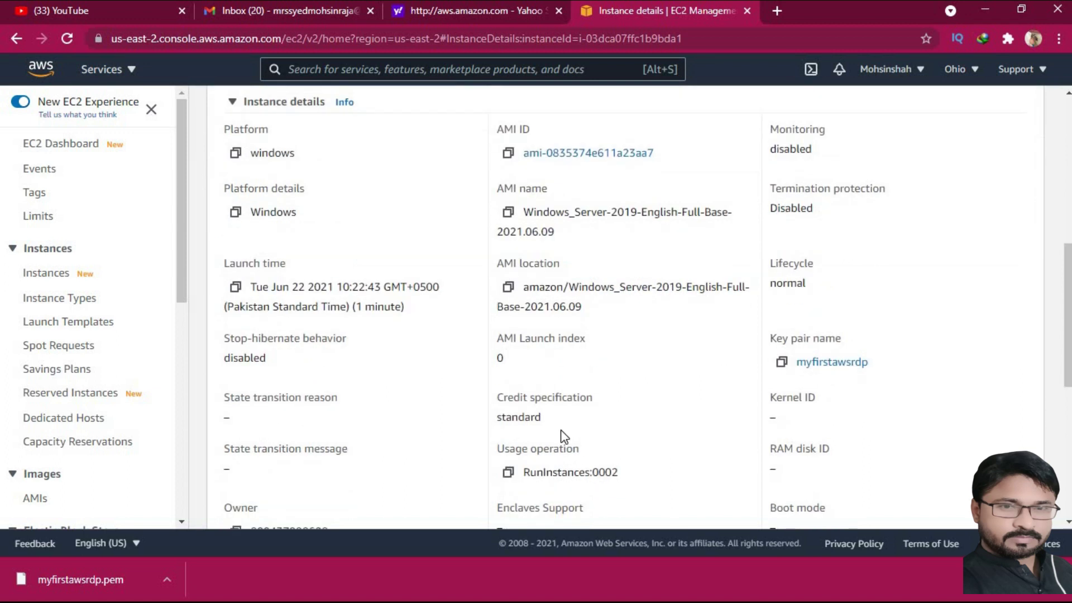
{"action": "scroll", "coordinate": [610, 330], "scroll_direction": "down", "scroll_amount": 2}
{"action": "scroll", "coordinate": [611, 437], "scroll_direction": "down", "scroll_amount": 3}
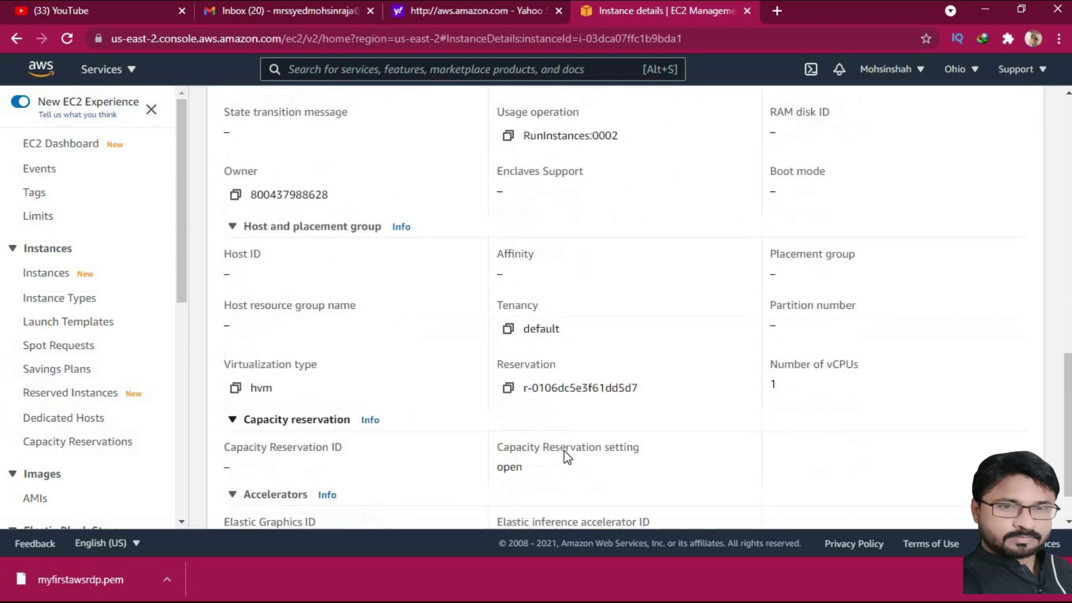
{"action": "scroll", "coordinate": [568, 455], "scroll_direction": "up", "scroll_amount": 7}
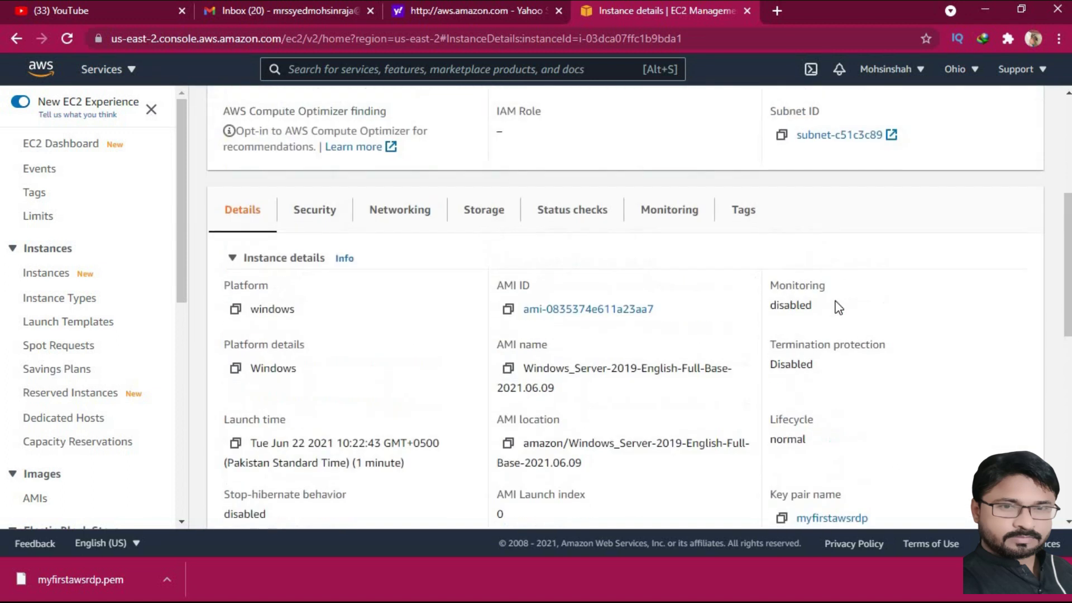
Select the private IPv4 address 172.31.36.200 and open the Connect to instance page.
{"action": "scroll", "coordinate": [871, 349], "scroll_direction": "down", "scroll_amount": 2}
{"action": "scroll", "coordinate": [867, 353], "scroll_direction": "down", "scroll_amount": 3}
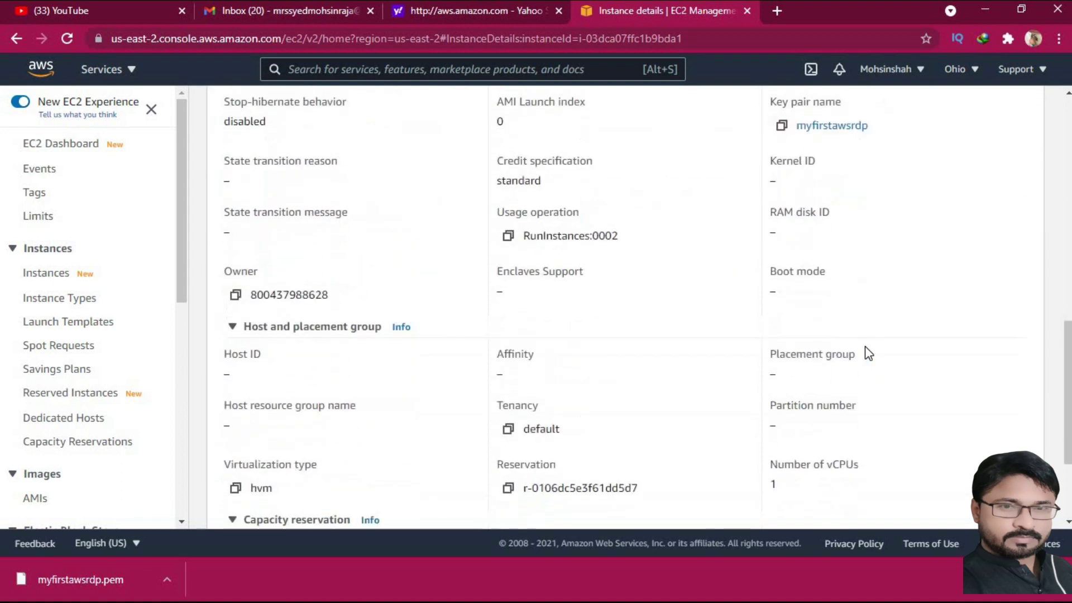
{"action": "scroll", "coordinate": [868, 353], "scroll_direction": "down", "scroll_amount": 3}
{"action": "scroll", "coordinate": [868, 353], "scroll_direction": "up", "scroll_amount": 9}
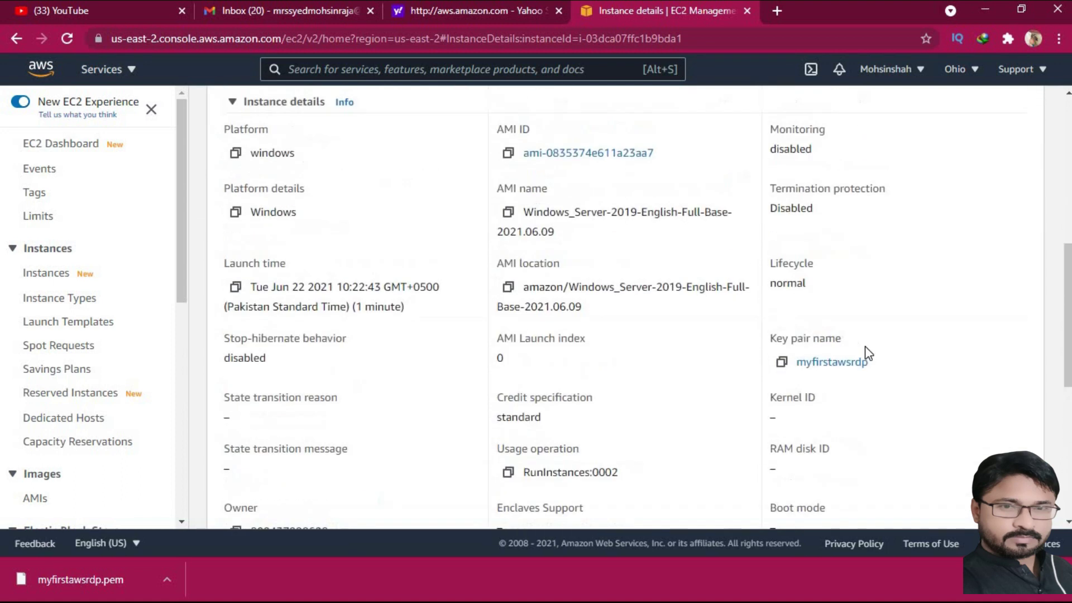
{"action": "scroll", "coordinate": [866, 346], "scroll_direction": "up", "scroll_amount": 1}
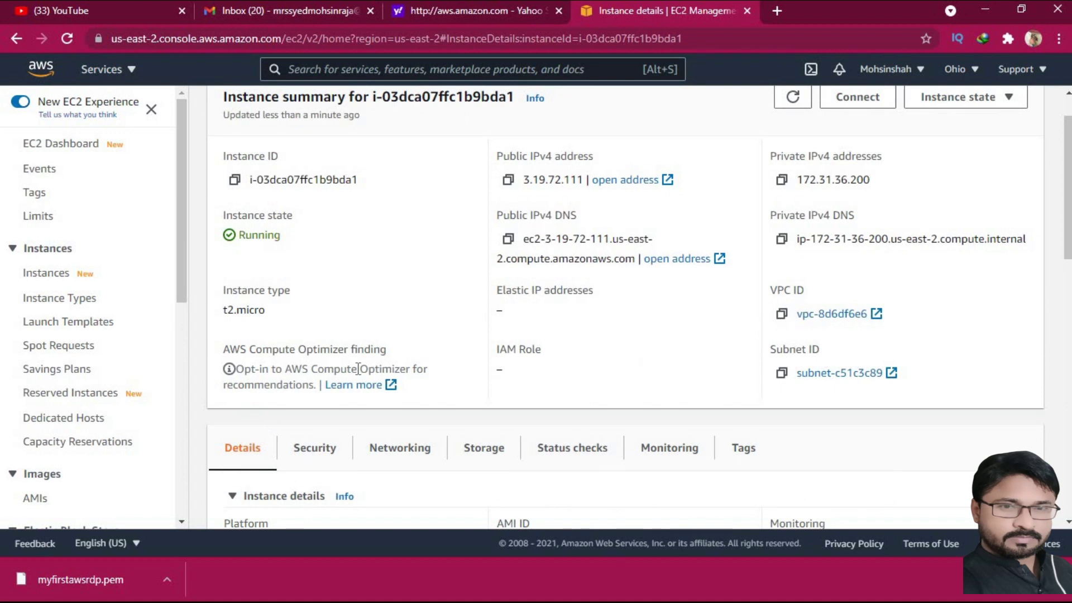
{"action": "scroll", "coordinate": [614, 319], "scroll_direction": "up", "scroll_amount": 1}
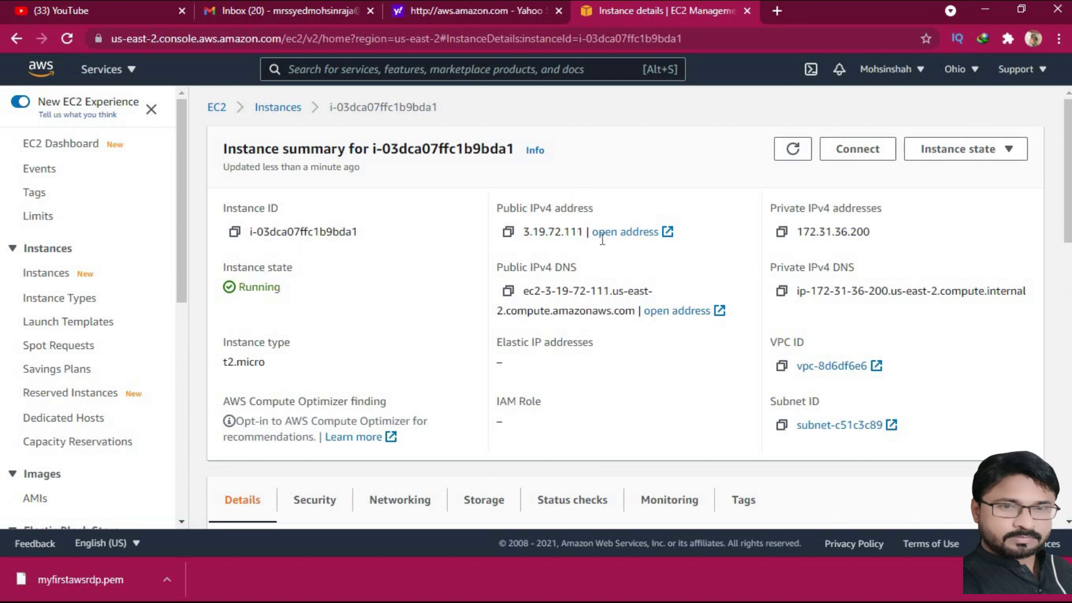
{"action": "left_click_drag", "start_coordinate": [871, 232], "coordinate": [796, 233]}
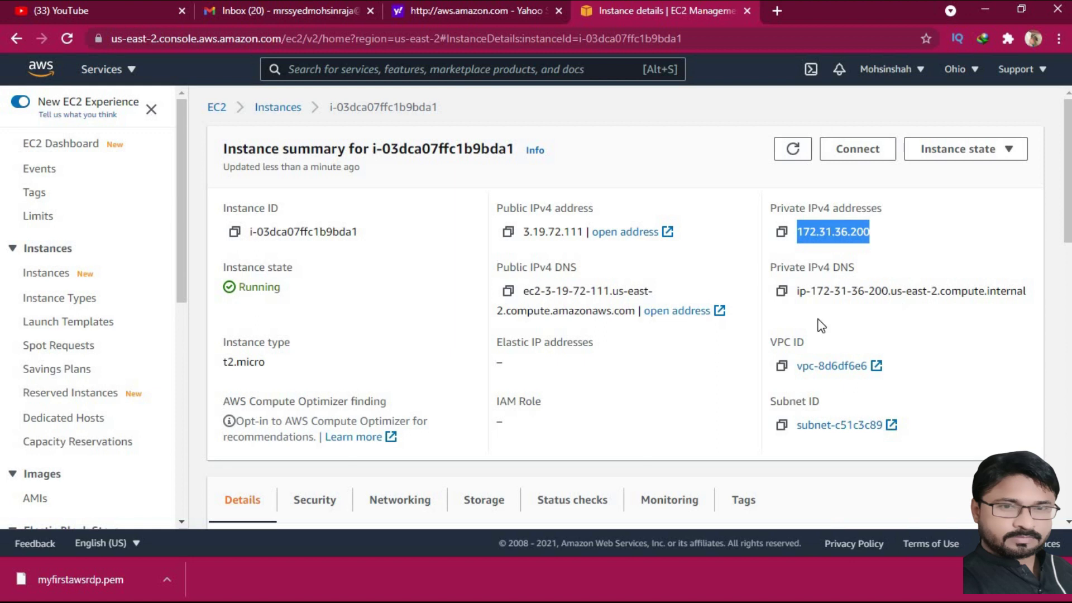
{"action": "left_click", "coordinate": [856, 149]}
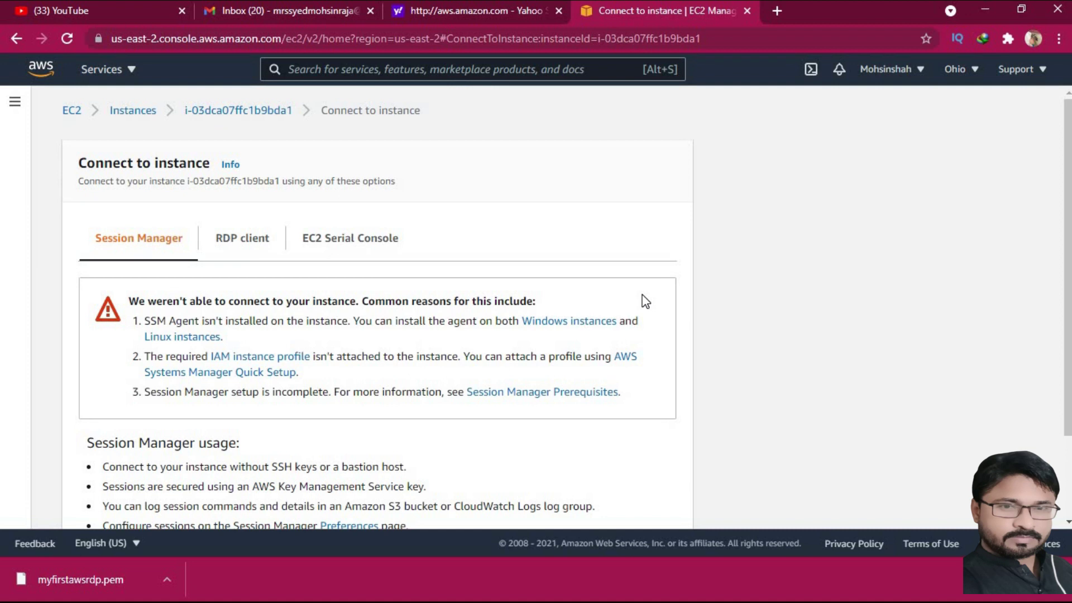
Download the instance's remote desktop shortcut file from the RDP client option.
{"action": "scroll", "coordinate": [646, 301], "scroll_direction": "down", "scroll_amount": 2}
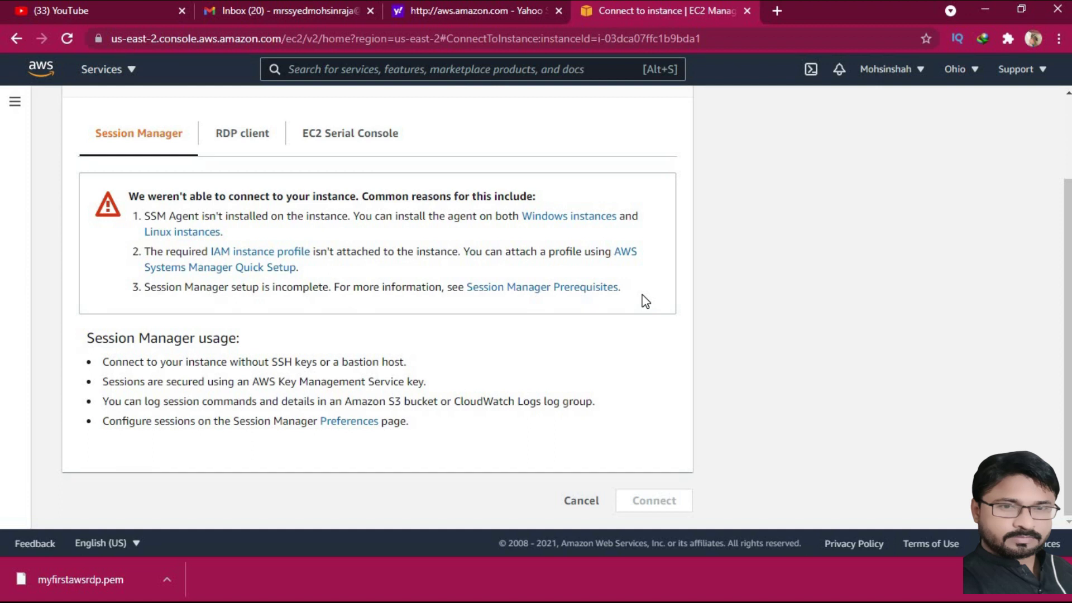
{"action": "scroll", "coordinate": [412, 270], "scroll_direction": "up", "scroll_amount": 2}
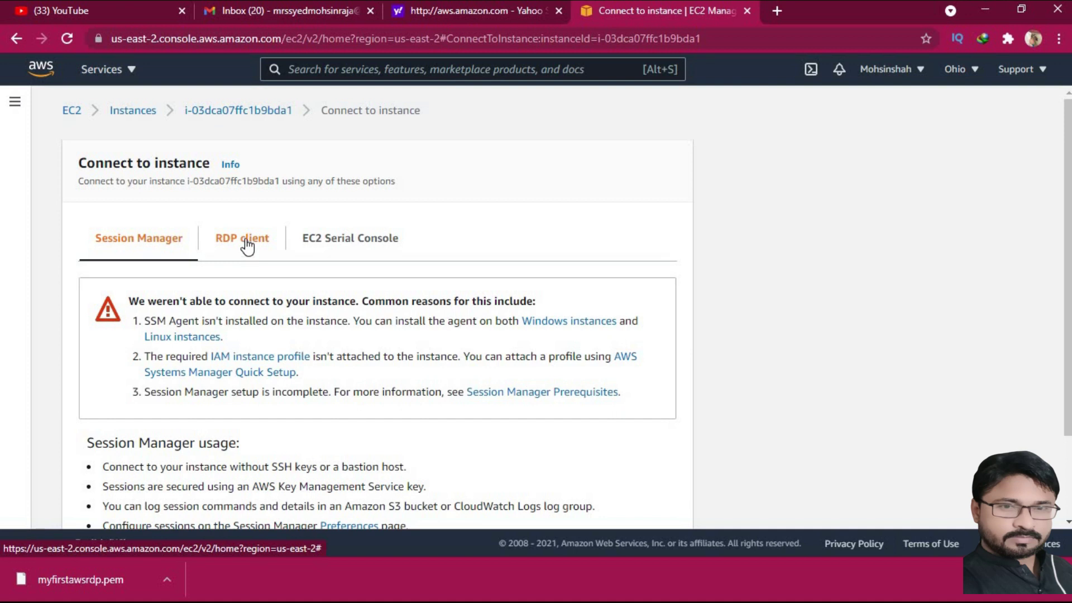
{"action": "left_click", "coordinate": [243, 241]}
{"action": "scroll", "coordinate": [458, 313], "scroll_direction": "down", "scroll_amount": 2}
{"action": "left_click", "coordinate": [216, 266]}
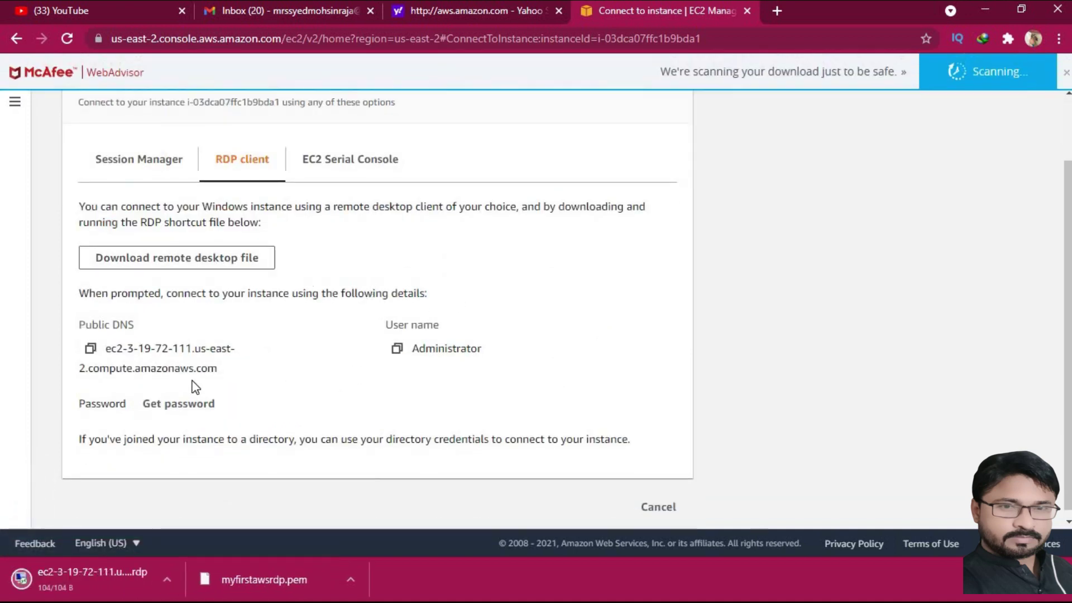
Open the Get Windows password page and browse for the key pair file.
{"action": "left_click", "coordinate": [190, 405]}
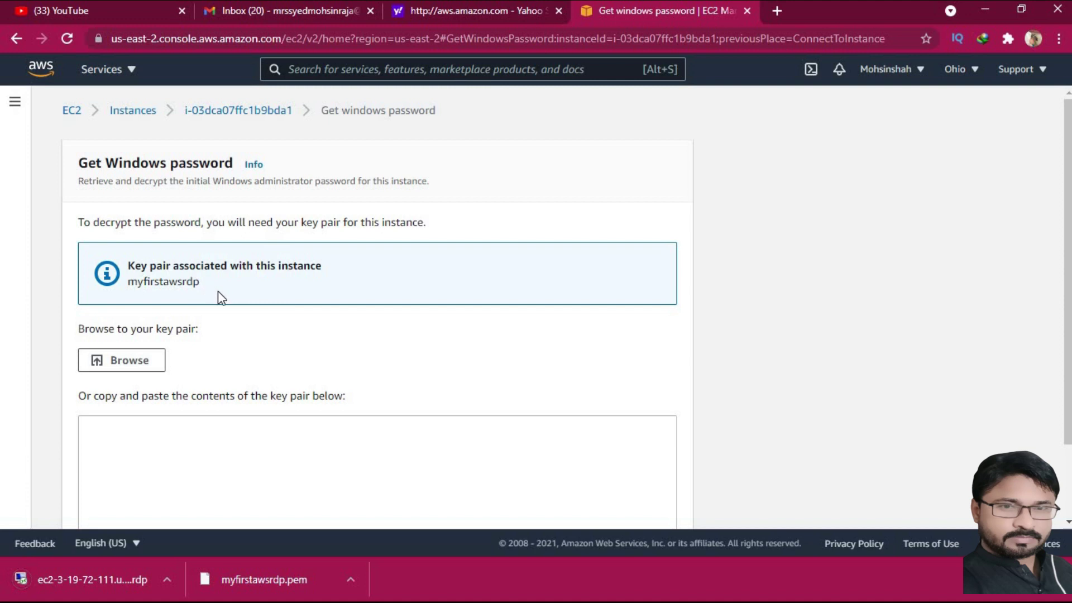
{"action": "scroll", "coordinate": [228, 300], "scroll_direction": "down", "scroll_amount": 2}
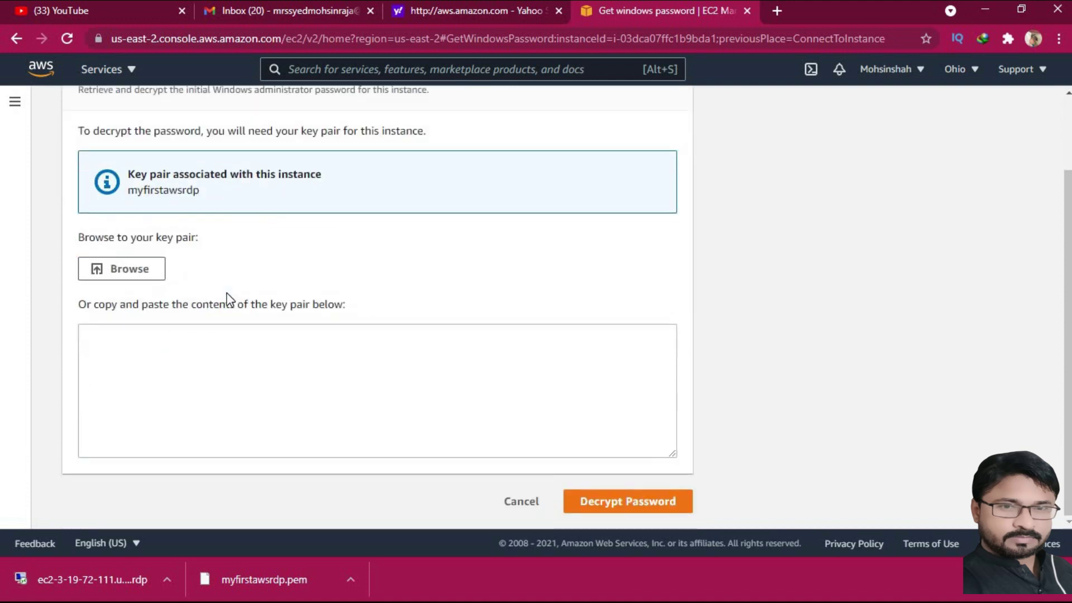
{"action": "left_click", "coordinate": [200, 339]}
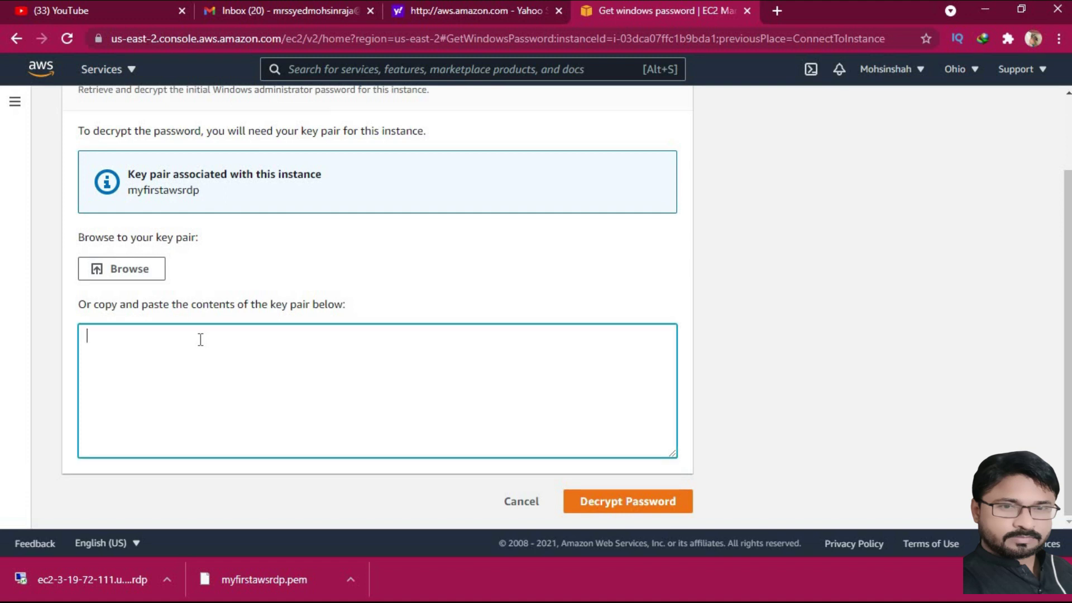
{"action": "left_click", "coordinate": [130, 271]}
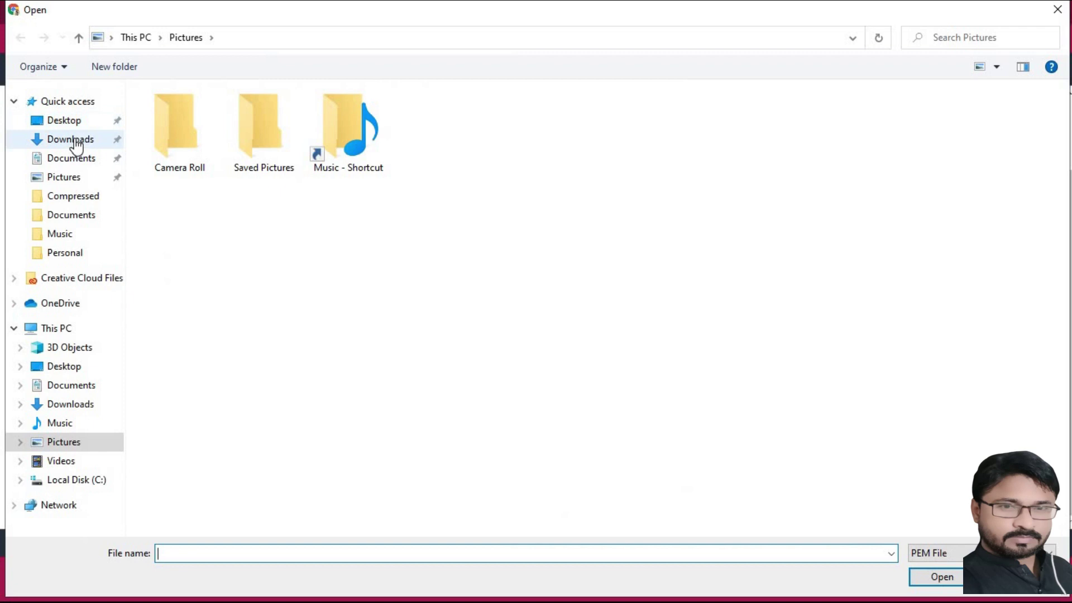
Search the Downloads folders and load myfirstawsrdp.pem into the password page.
{"action": "left_click", "coordinate": [71, 140]}
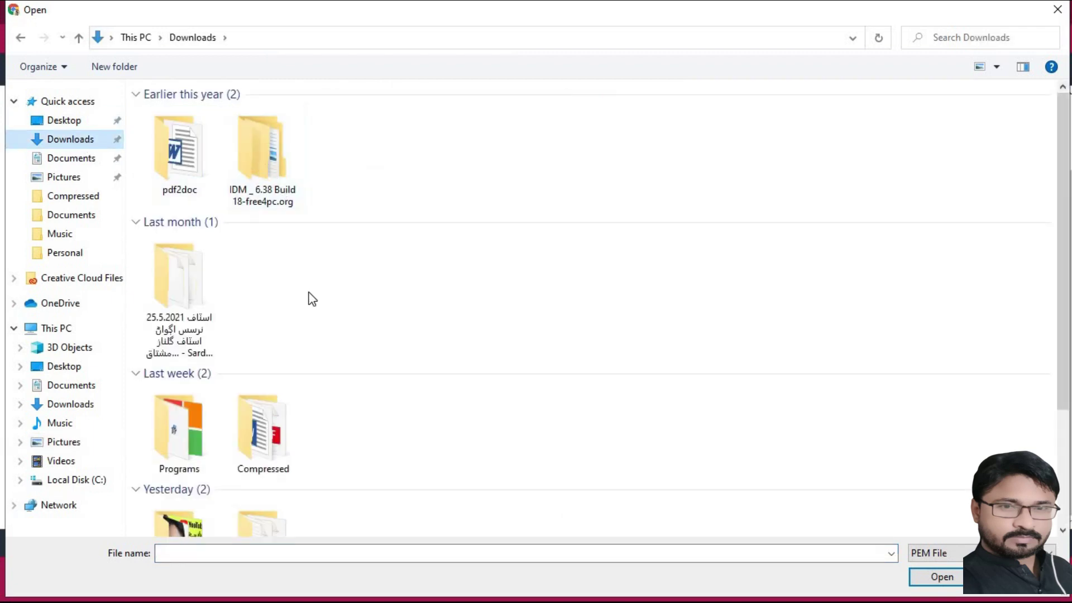
{"action": "double_click", "coordinate": [178, 167]}
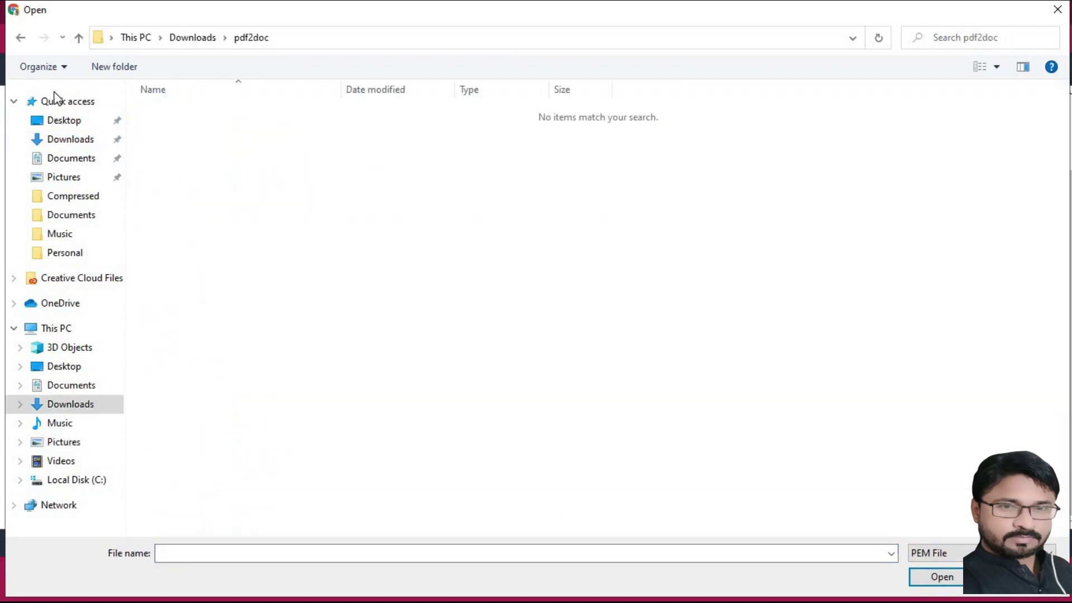
{"action": "left_click", "coordinate": [20, 39]}
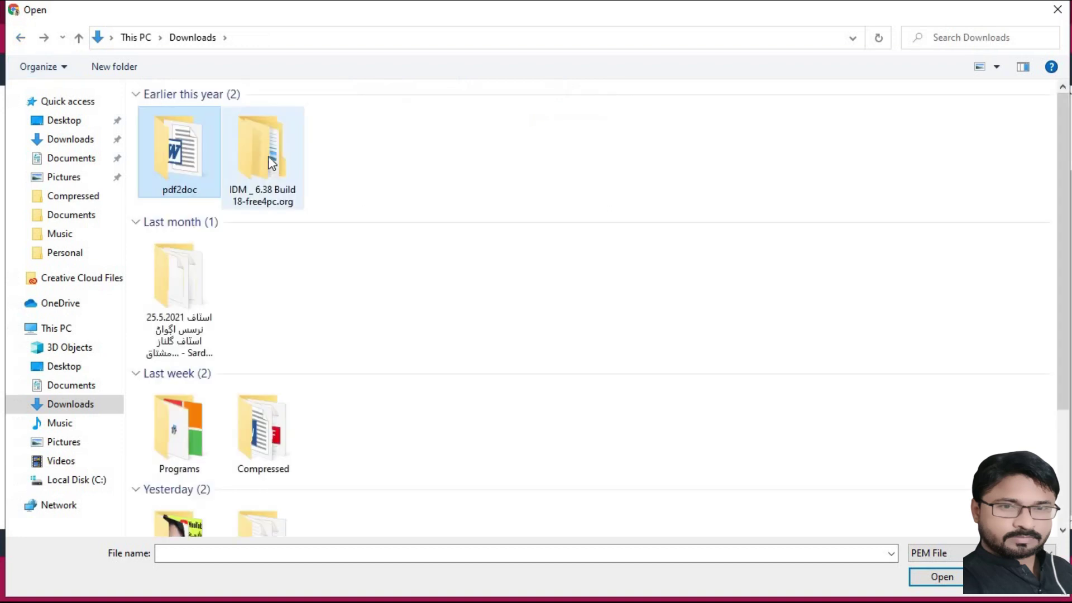
{"action": "double_click", "coordinate": [272, 163]}
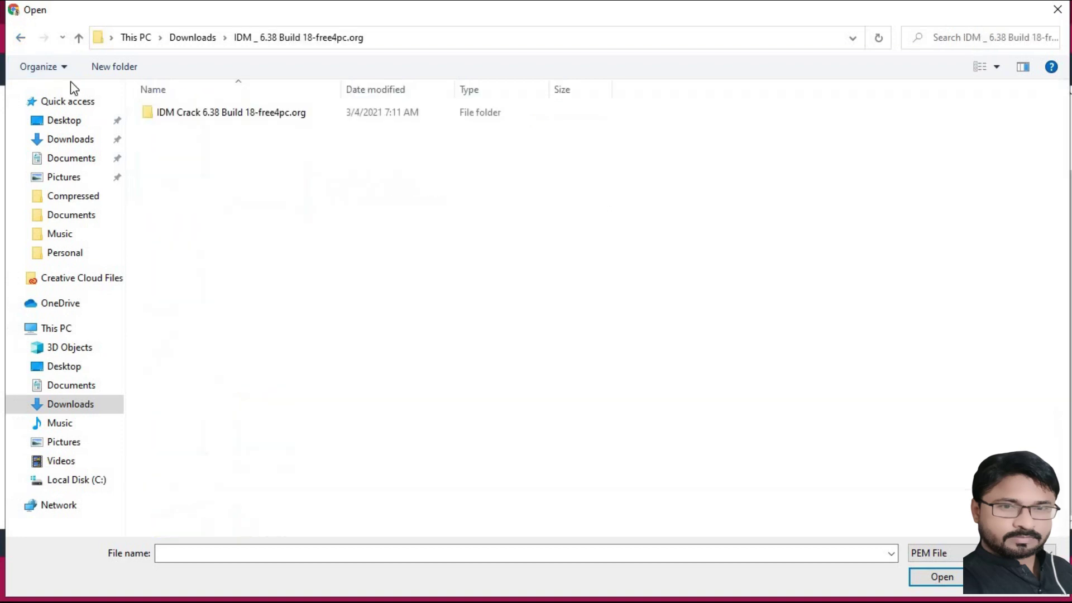
{"action": "left_click", "coordinate": [20, 39]}
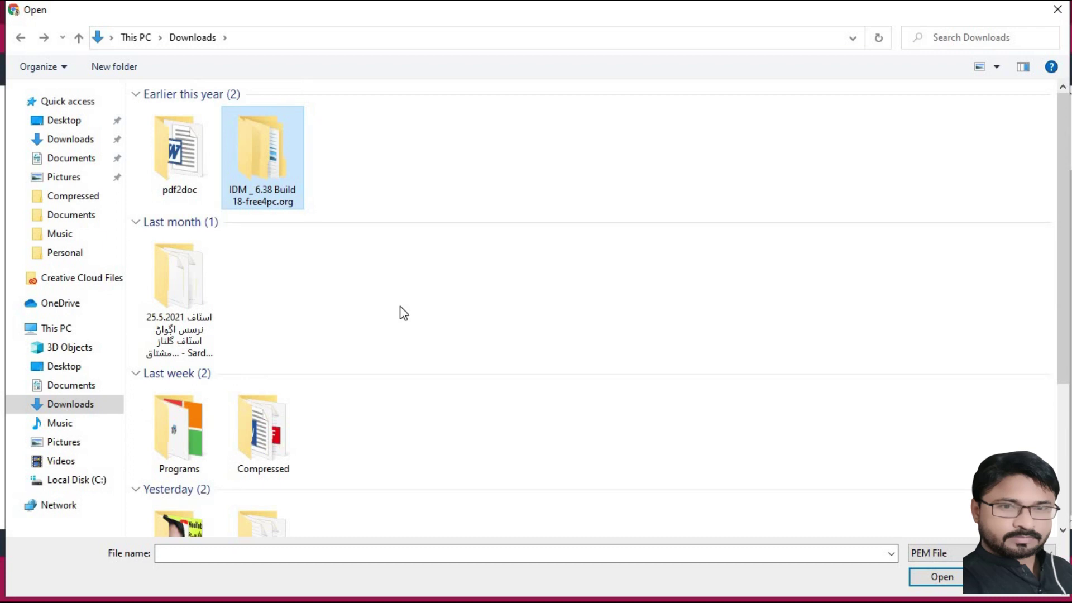
{"action": "double_click", "coordinate": [237, 438]}
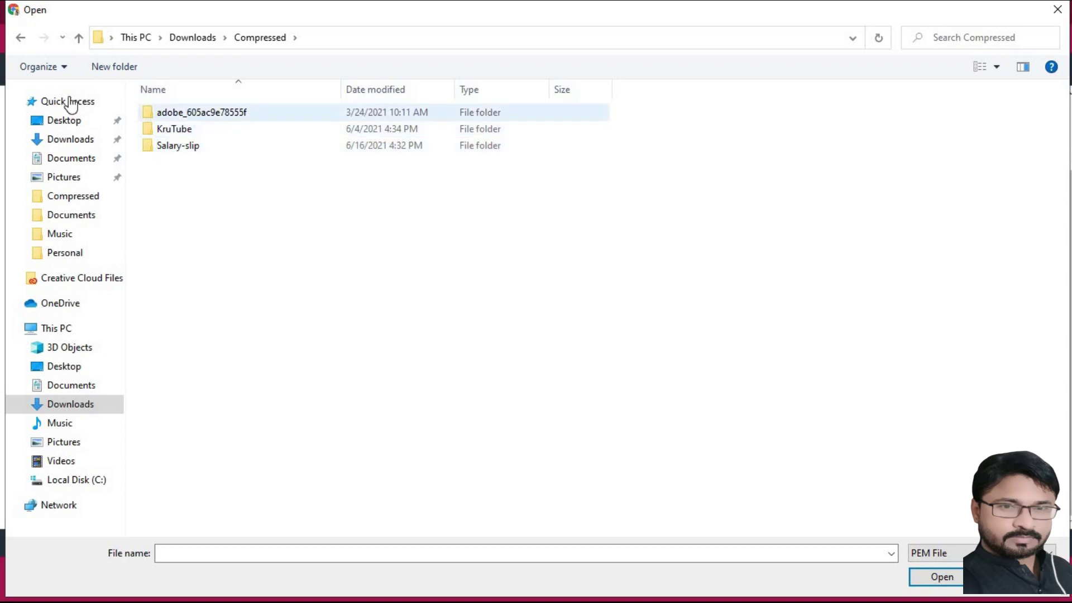
{"action": "left_click", "coordinate": [21, 37]}
{"action": "scroll", "coordinate": [455, 428], "scroll_direction": "down", "scroll_amount": 3}
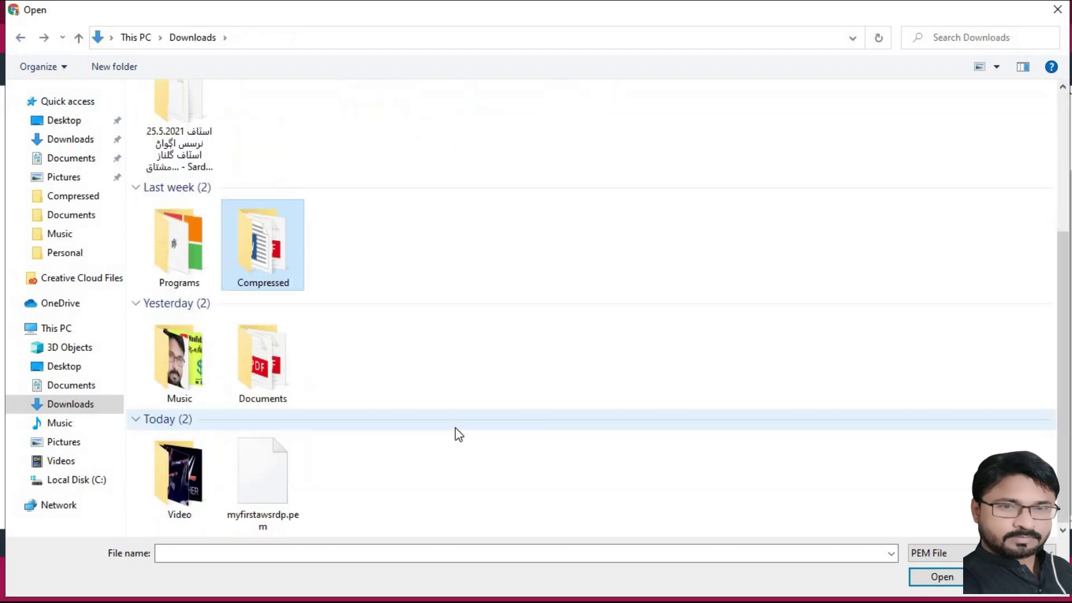
{"action": "double_click", "coordinate": [273, 483]}
{"action": "scroll", "coordinate": [465, 457], "scroll_direction": "down", "scroll_amount": 5}
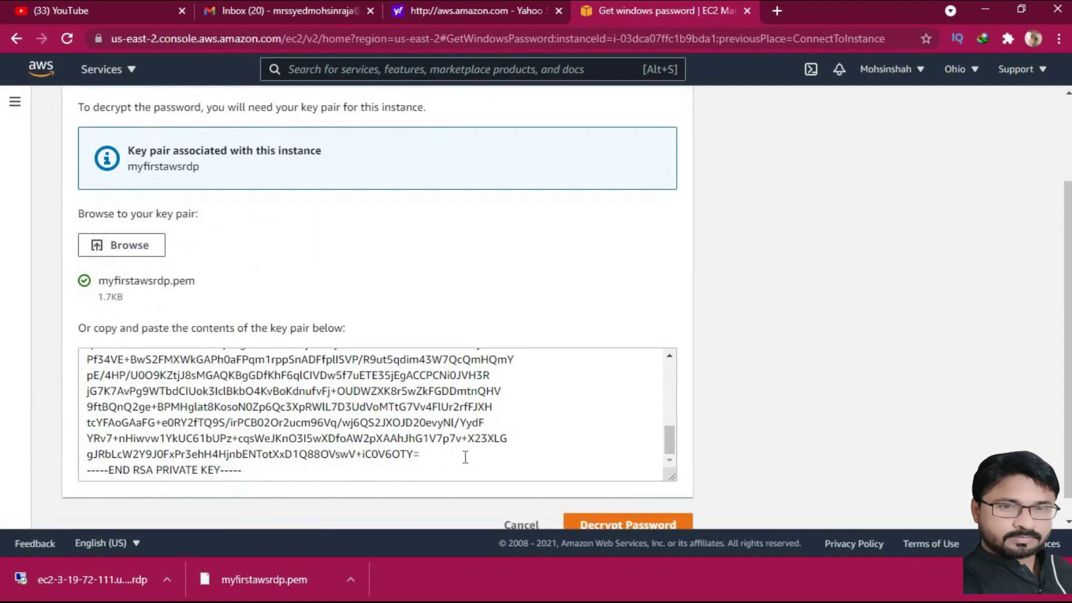
{"action": "scroll", "coordinate": [465, 457], "scroll_direction": "down", "scroll_amount": 1}
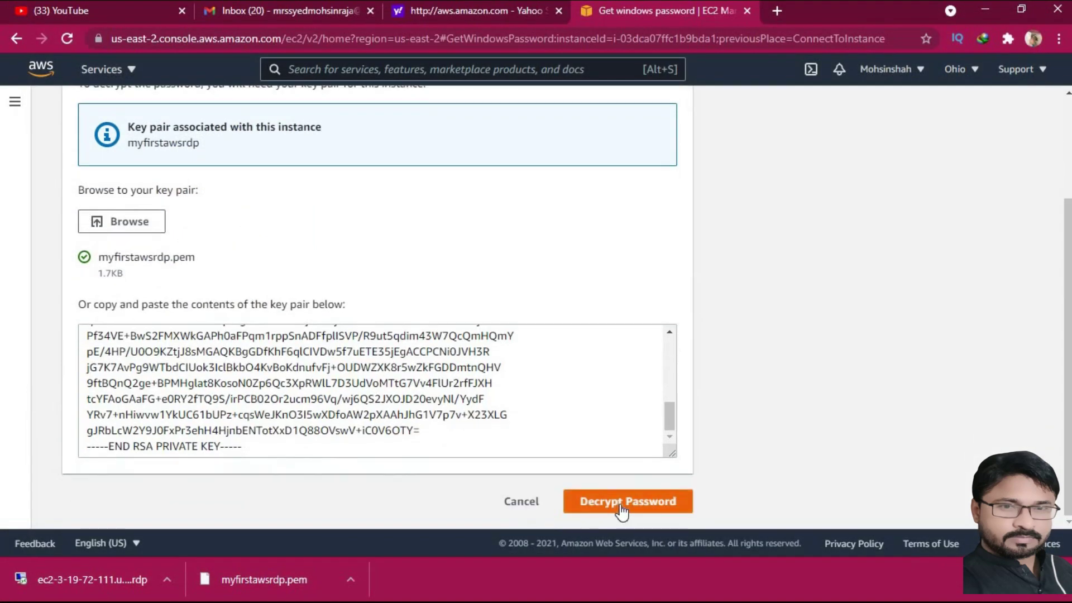
Decrypt the Administrator password, select the revealed password, then switch to the EC2 Serial Console tab.
{"action": "left_click", "coordinate": [577, 502]}
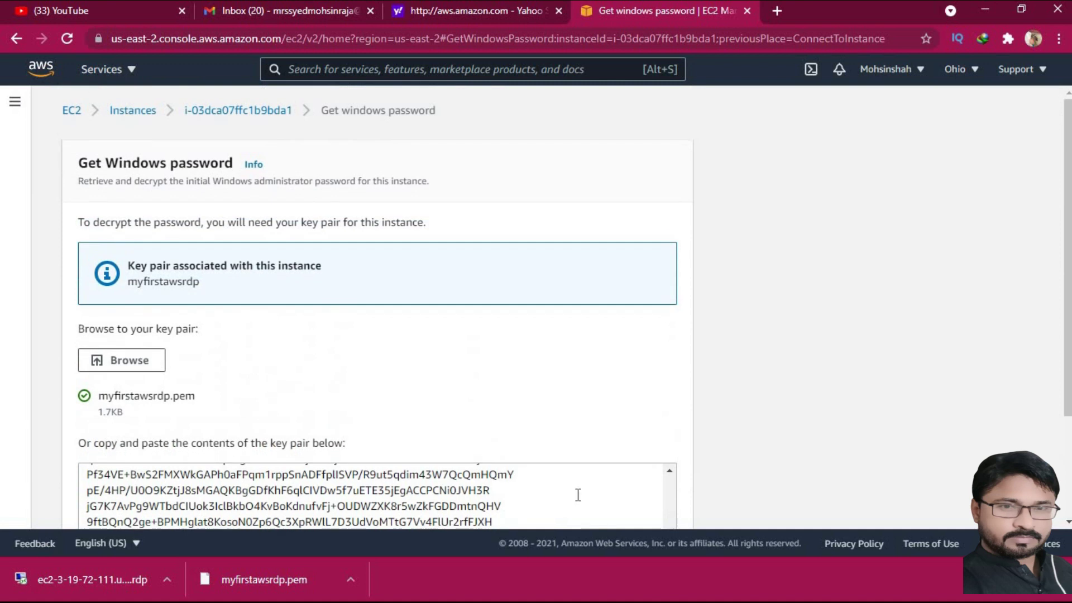
{"action": "scroll", "coordinate": [578, 495], "scroll_direction": "down", "scroll_amount": 3}
{"action": "left_click", "coordinate": [600, 513]}
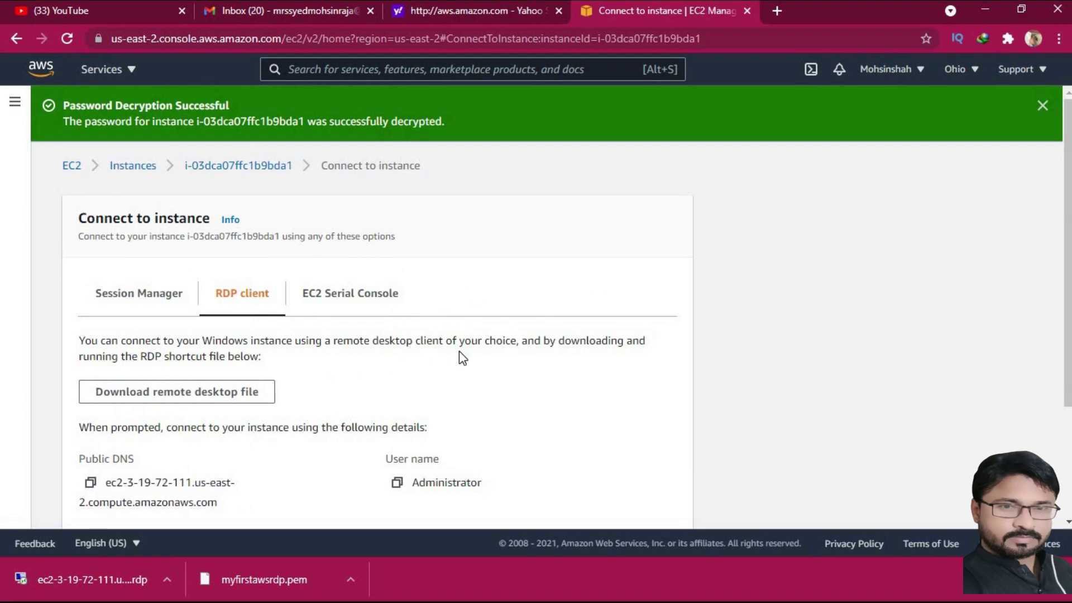
{"action": "scroll", "coordinate": [460, 355], "scroll_direction": "down", "scroll_amount": 3}
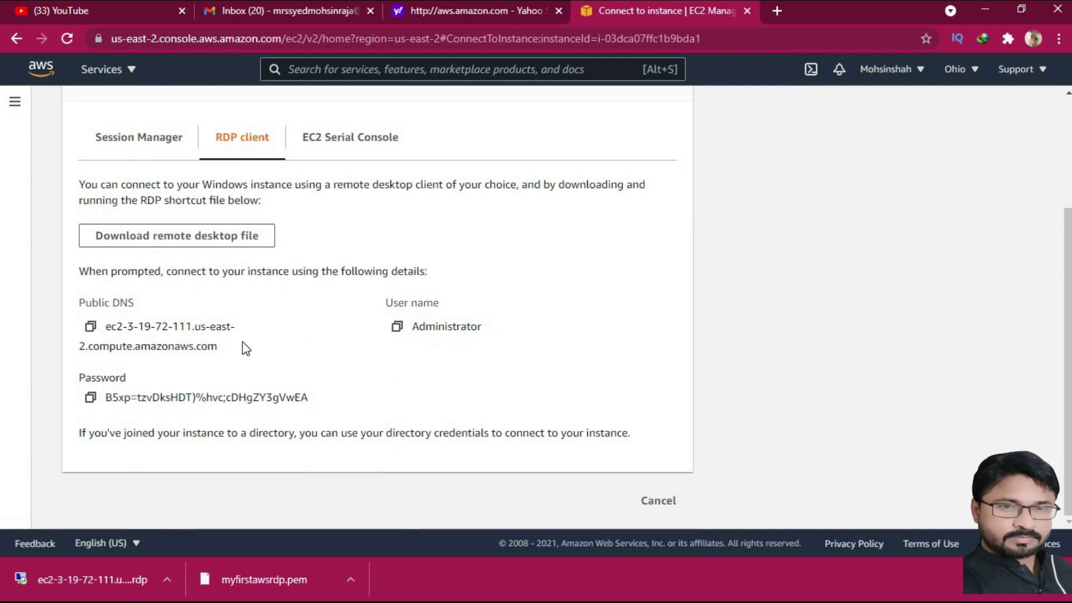
{"action": "left_click_drag", "start_coordinate": [335, 402], "coordinate": [103, 409]}
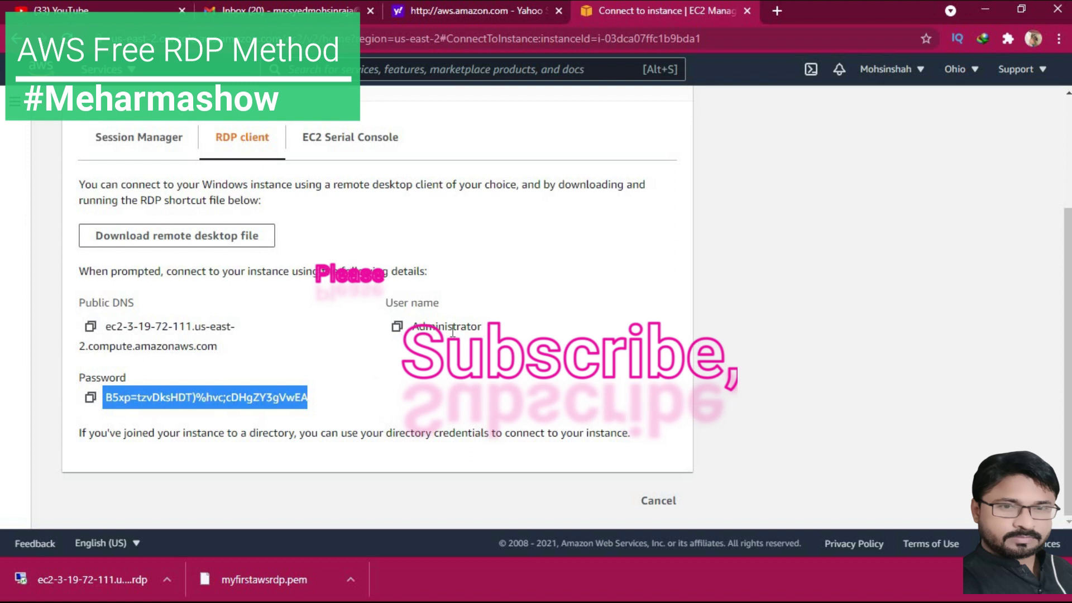
{"action": "left_click", "coordinate": [347, 137]}
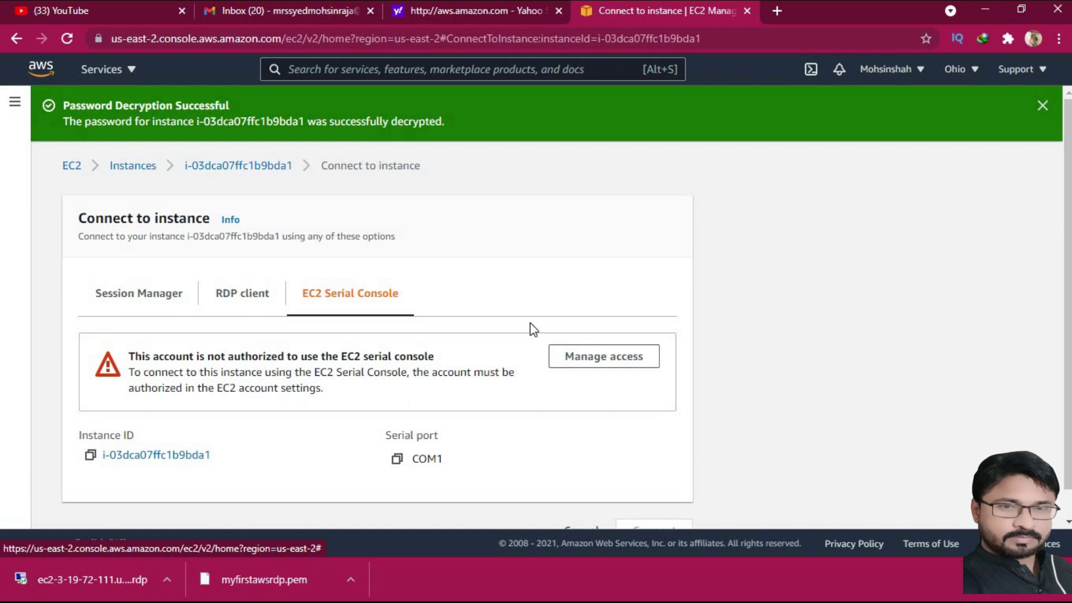
Allow EC2 Serial Console access for the account and save the setting.
{"action": "left_click", "coordinate": [625, 367]}
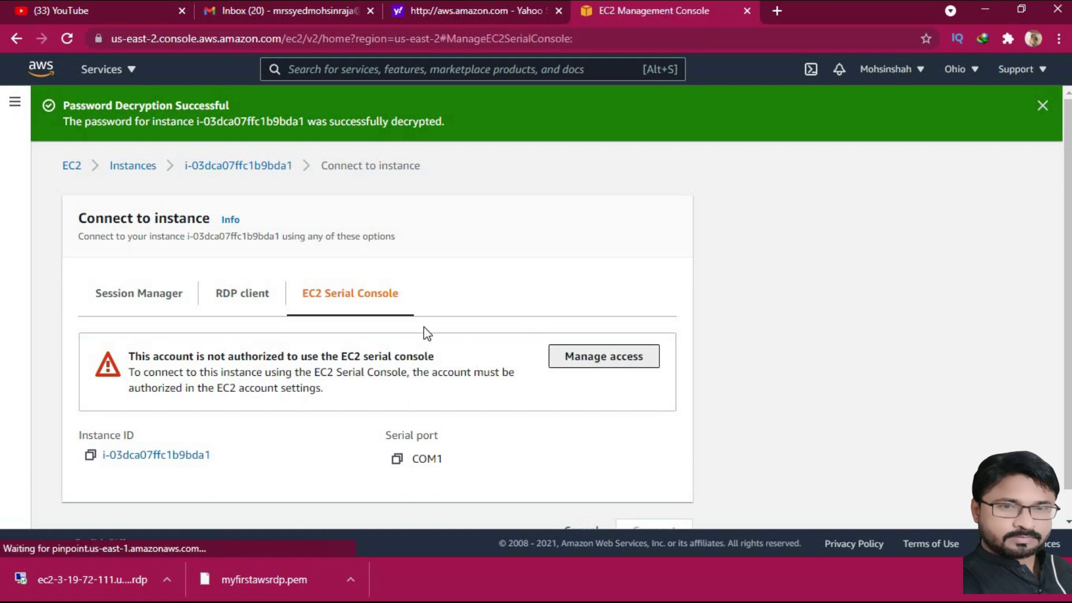
{"action": "left_click", "coordinate": [84, 232]}
{"action": "left_click", "coordinate": [623, 287]}
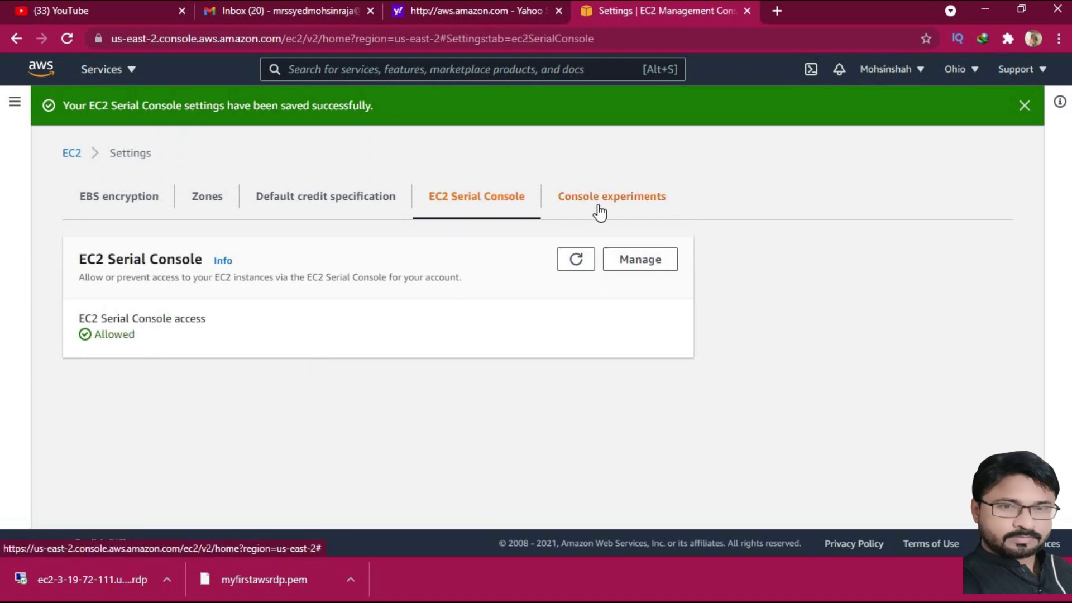
Review the Console experiments, Availability Zones, EBS encryption, credit specification and Serial Console settings, then return to the EC2 Dashboard.
{"action": "left_click", "coordinate": [628, 197]}
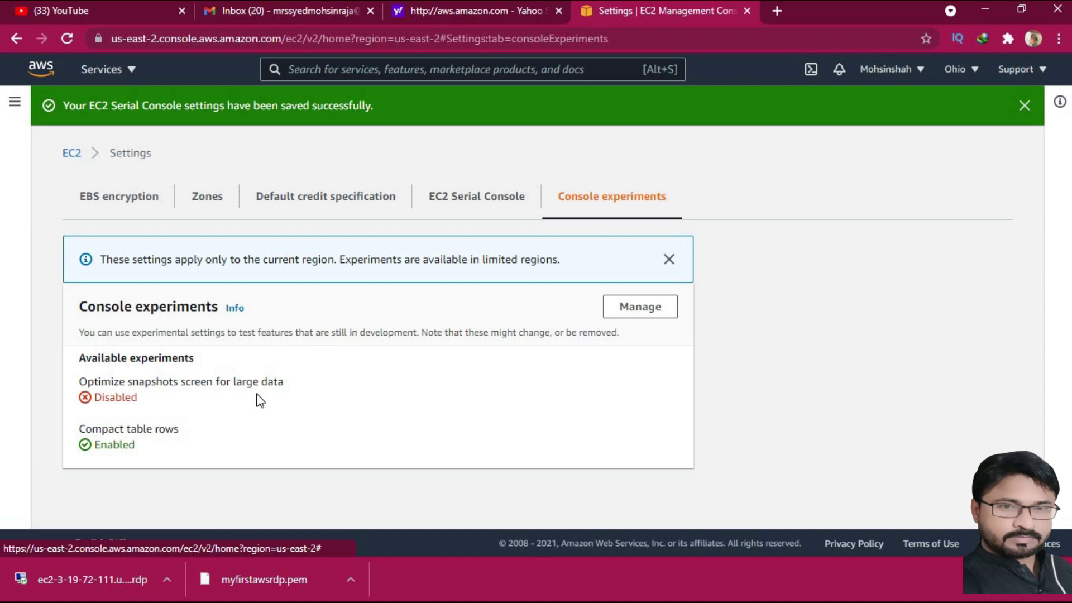
{"action": "left_click", "coordinate": [208, 206]}
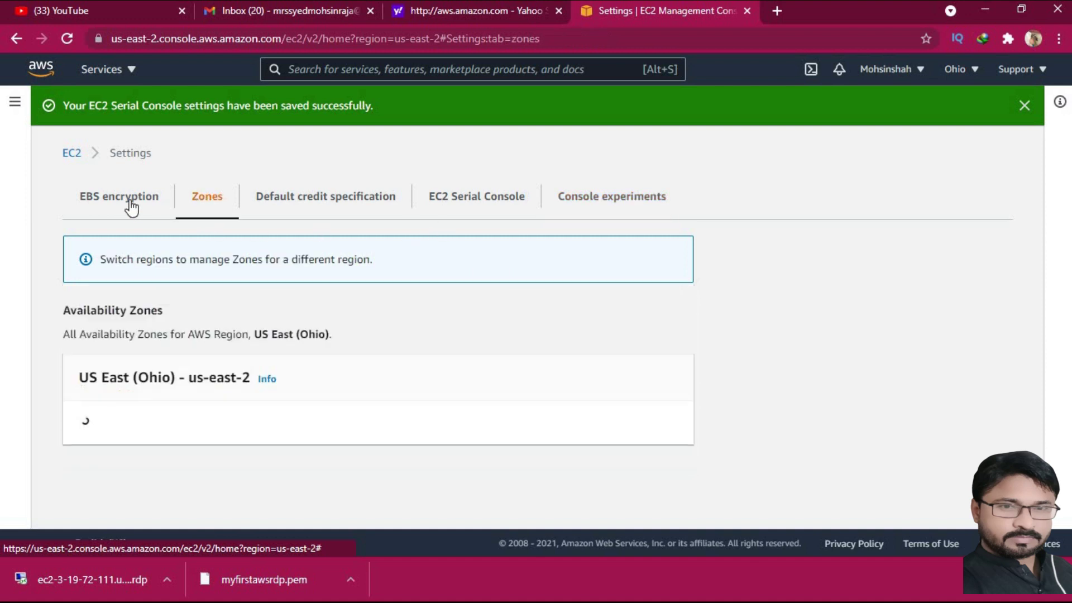
{"action": "scroll", "coordinate": [474, 388], "scroll_direction": "down", "scroll_amount": 1}
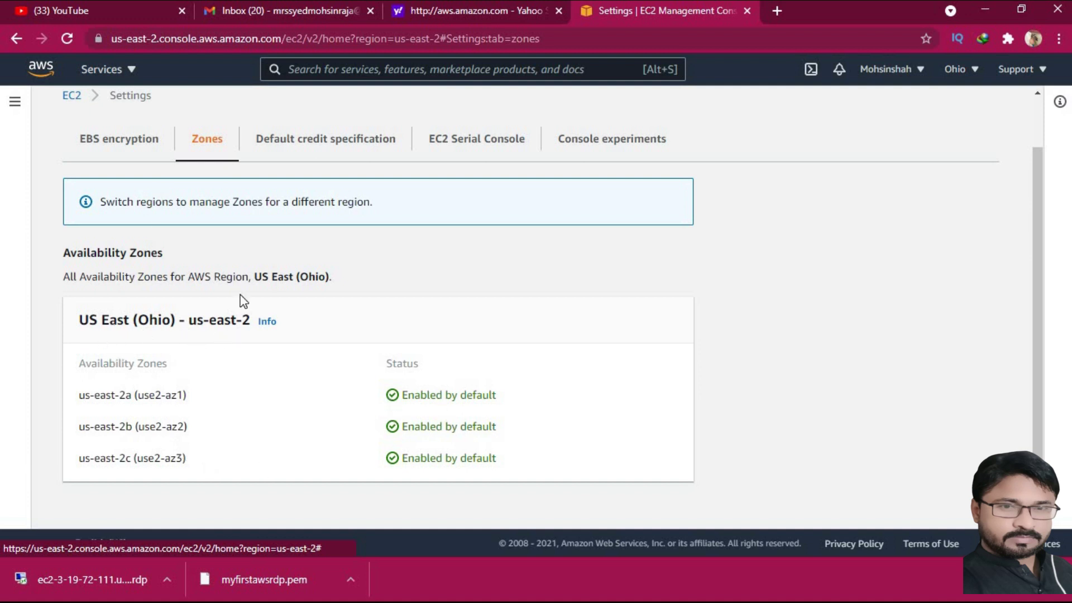
{"action": "left_click", "coordinate": [150, 143]}
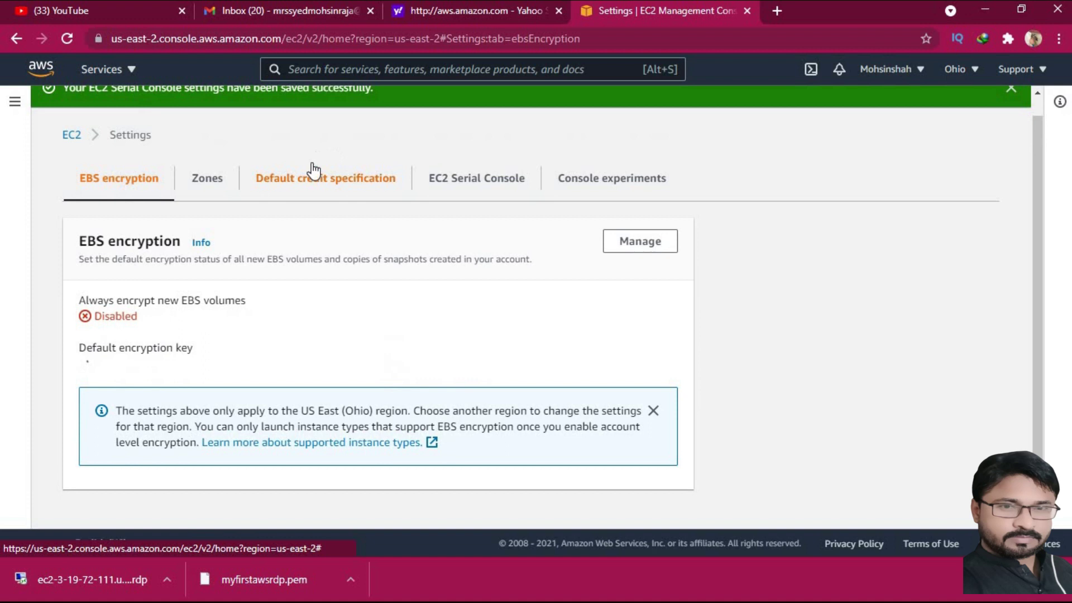
{"action": "left_click", "coordinate": [329, 180]}
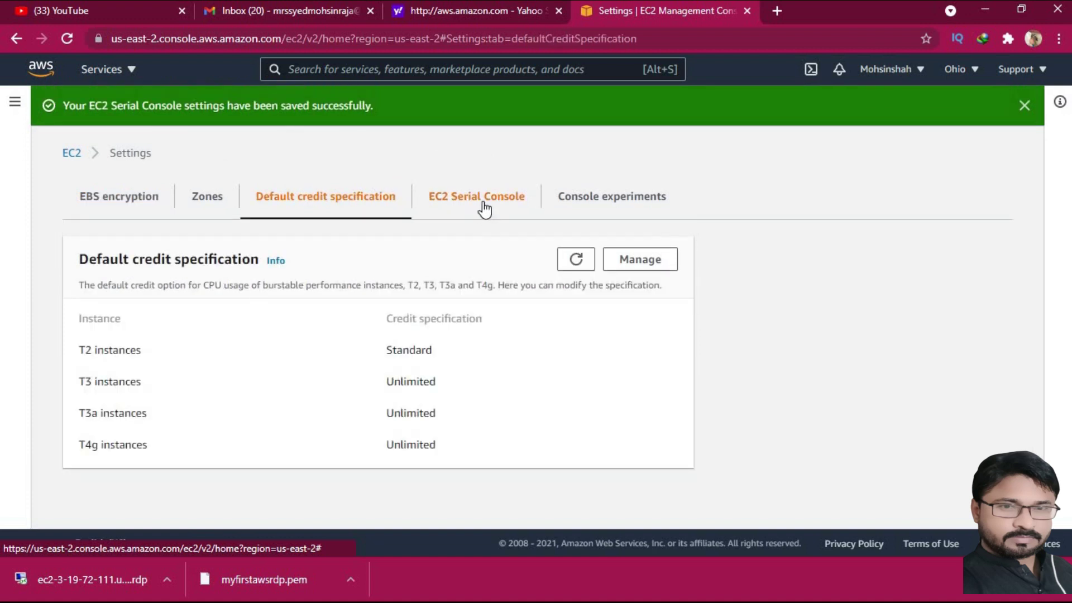
{"action": "left_click", "coordinate": [485, 210]}
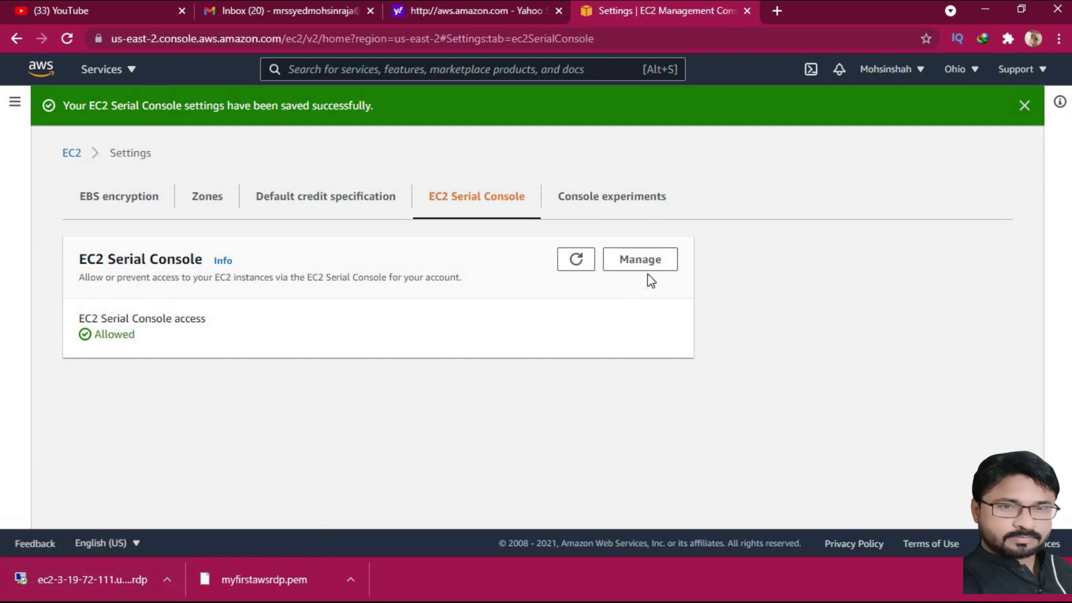
{"action": "left_click", "coordinate": [581, 202]}
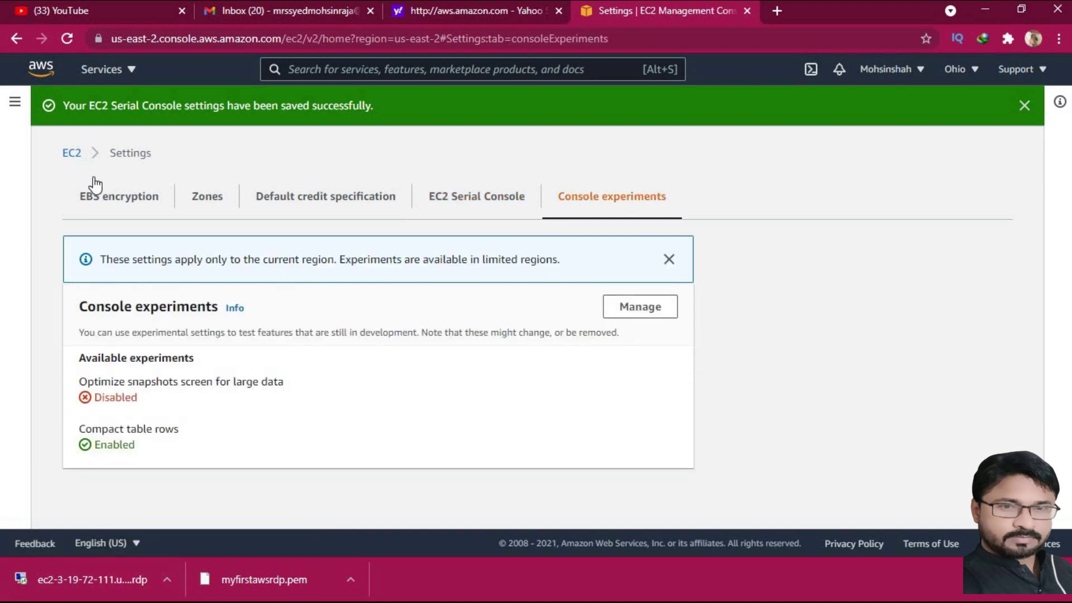
{"action": "left_click", "coordinate": [71, 156]}
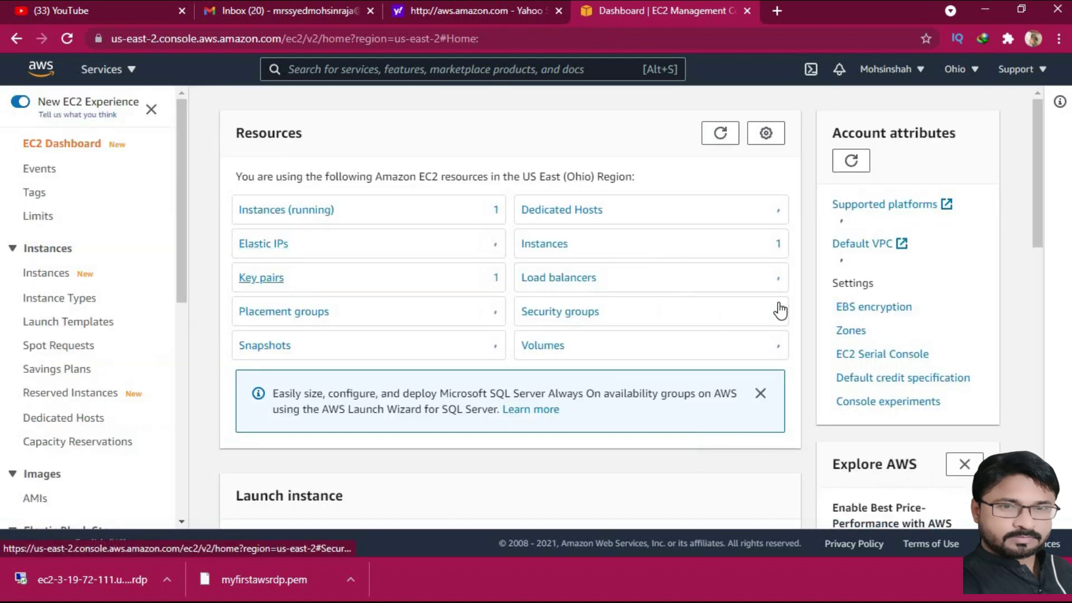
{"action": "scroll", "coordinate": [583, 334], "scroll_direction": "down", "scroll_amount": 7}
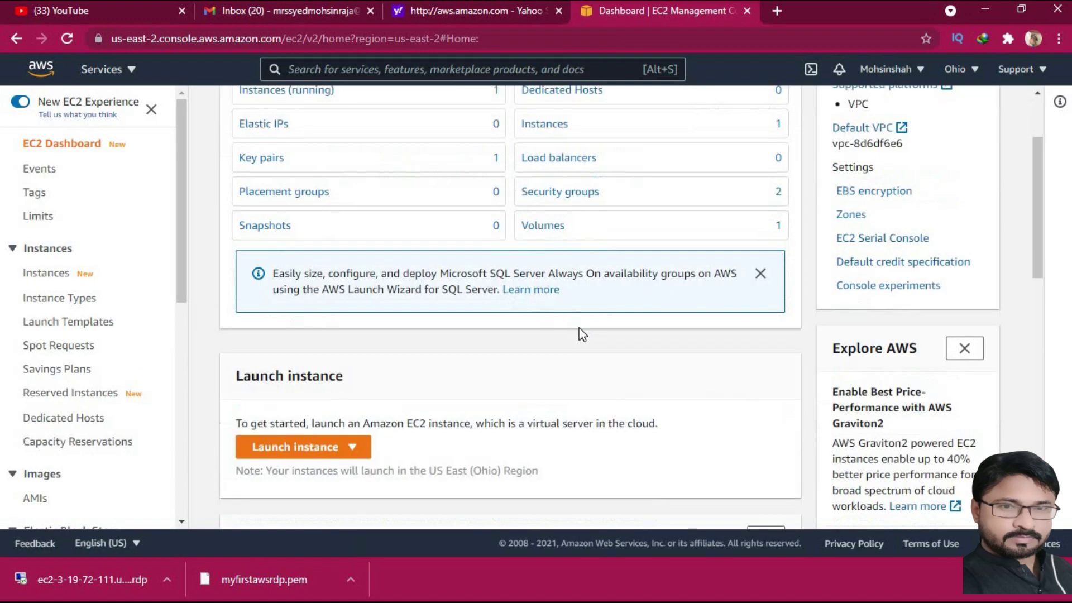
{"action": "scroll", "coordinate": [582, 334], "scroll_direction": "down", "scroll_amount": 5}
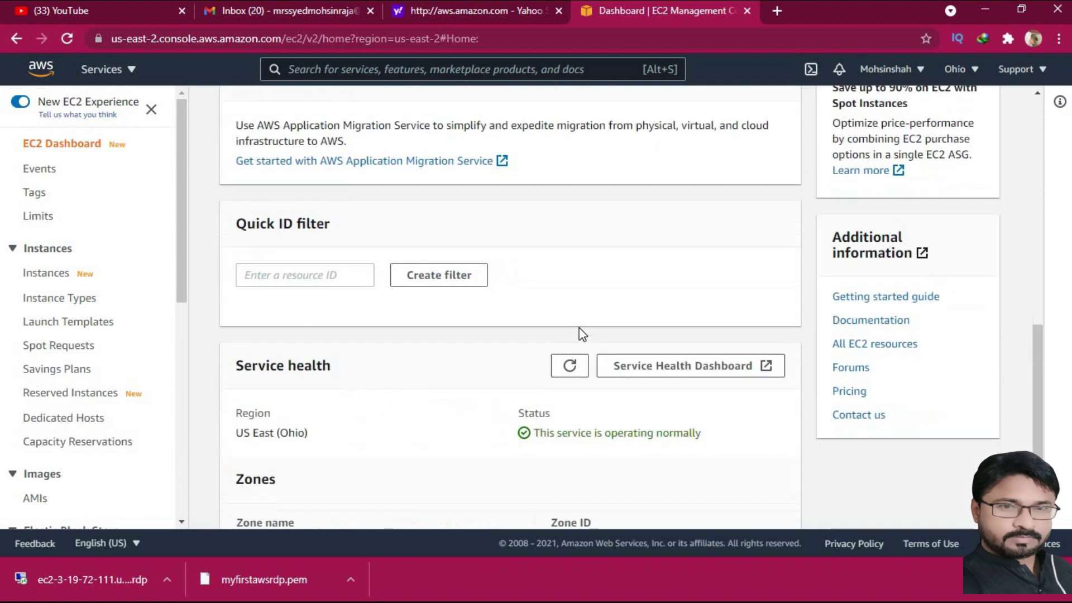
{"action": "scroll", "coordinate": [582, 334], "scroll_direction": "down", "scroll_amount": 3}
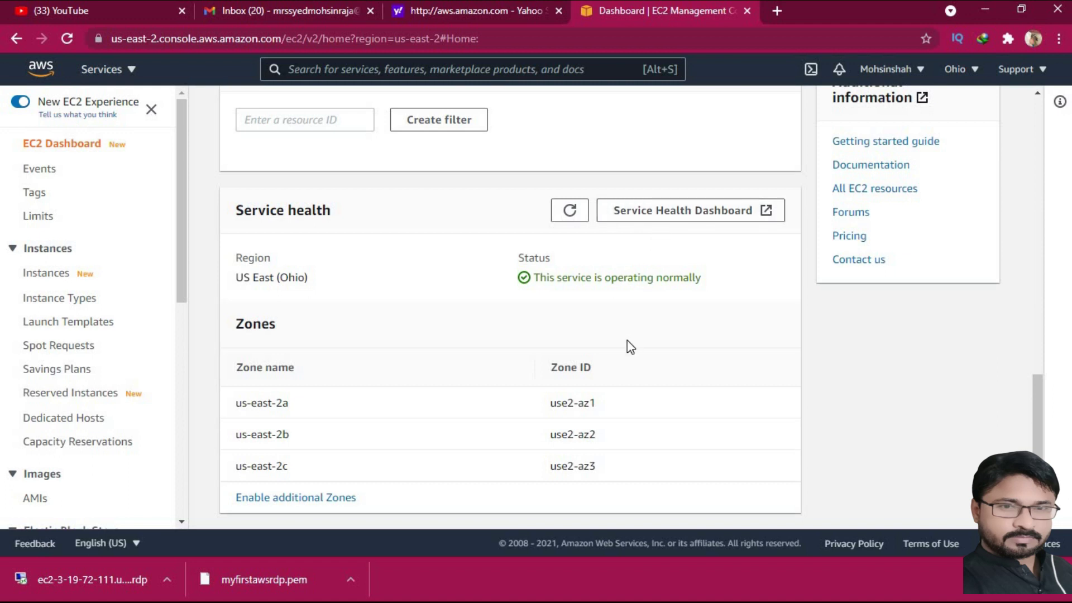
{"action": "scroll", "coordinate": [629, 343], "scroll_direction": "up", "scroll_amount": 5}
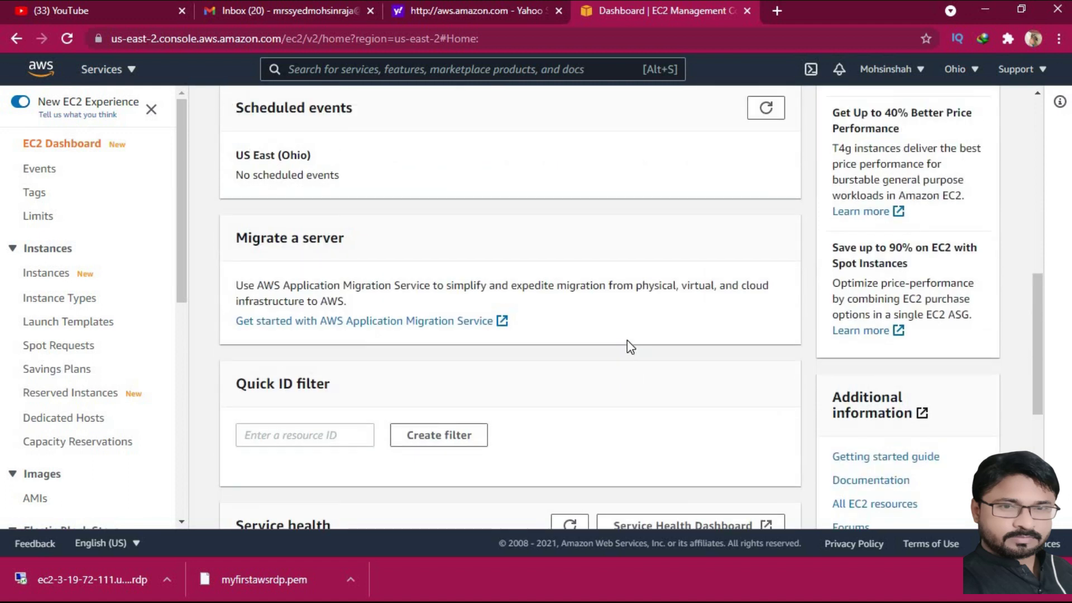
{"action": "scroll", "coordinate": [630, 346], "scroll_direction": "up", "scroll_amount": 5}
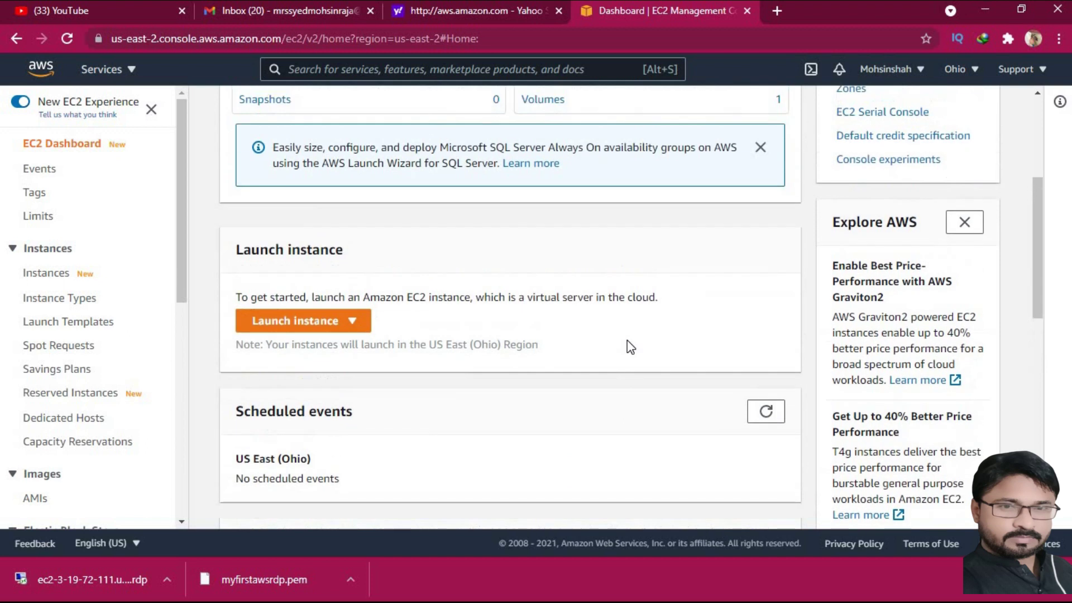
{"action": "scroll", "coordinate": [628, 346], "scroll_direction": "up", "scroll_amount": 4}
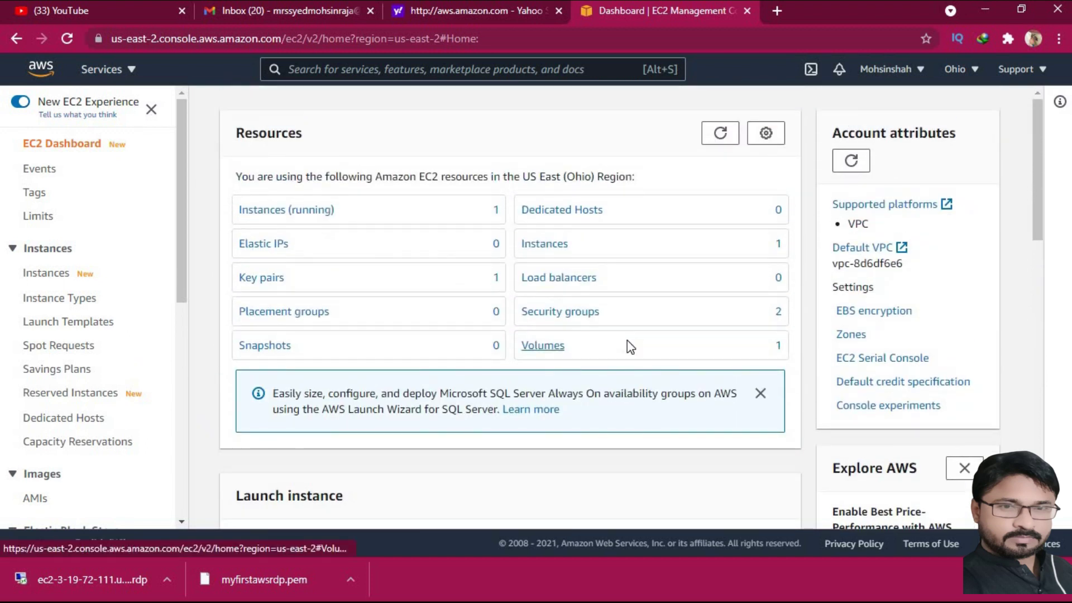
{"action": "scroll", "coordinate": [627, 340], "scroll_direction": "down", "scroll_amount": 10}
Check the service health dashboard, return to EC2, and bring the Movies & TV recording forward.
{"action": "left_click", "coordinate": [678, 217]}
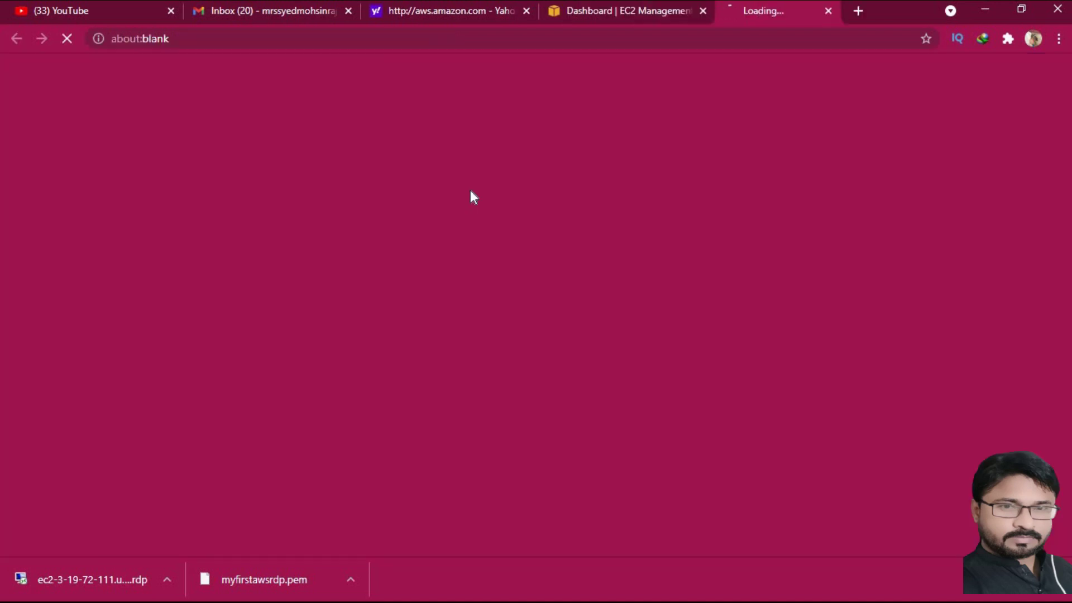
{"action": "left_click", "coordinate": [601, 12]}
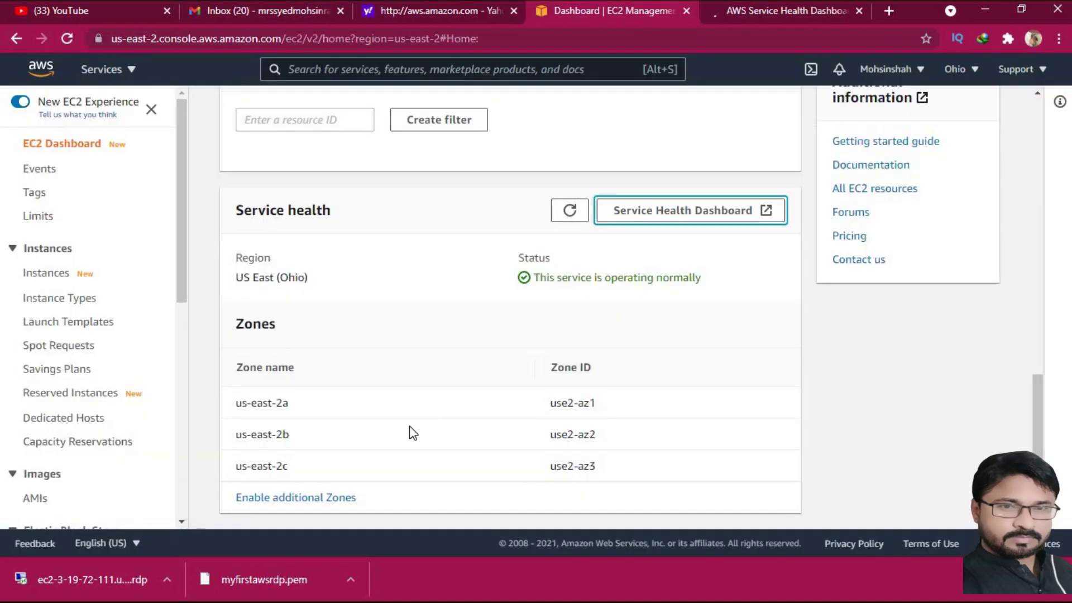
{"action": "key", "text": "alt+Tab"}
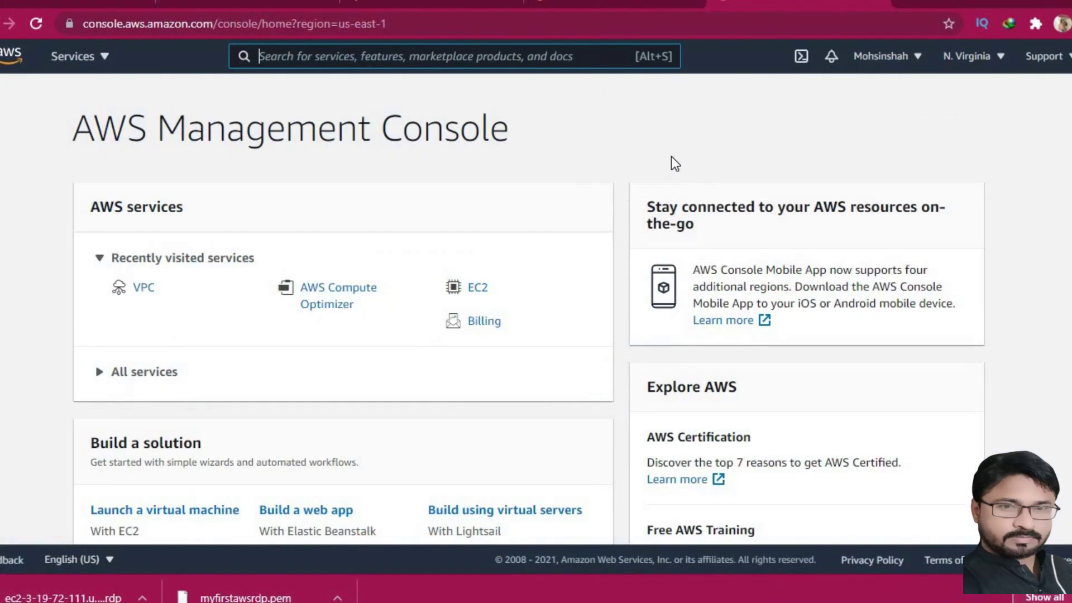
{"action": "key", "text": "alt+Tab"}
{"action": "key", "text": "alt+Tab"}
{"action": "key", "text": "alt+Tab"}
{"action": "key", "text": "alt+Tab"}
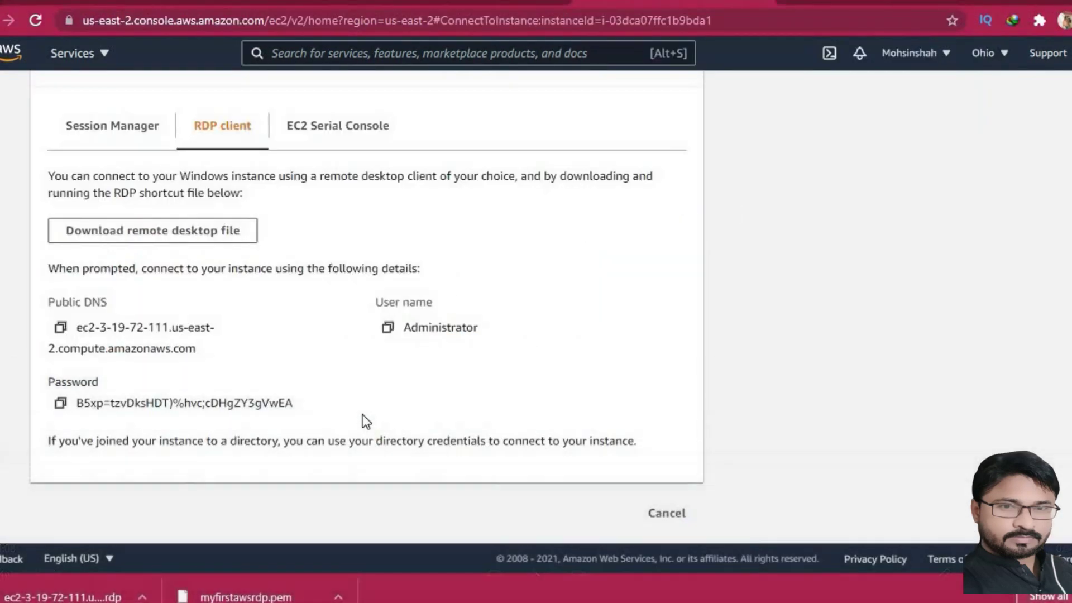
Pause the tutorial video, shrink its player, and bring up the open-windows overview.
{"action": "left_click", "coordinate": [363, 414]}
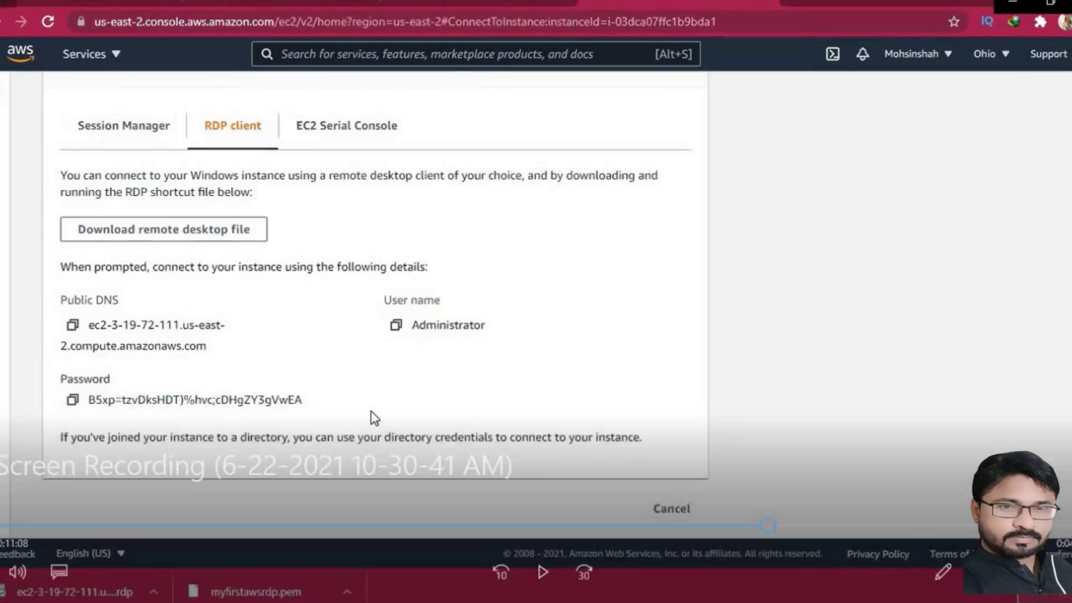
{"action": "left_click_drag", "start_coordinate": [782, 8], "coordinate": [886, 19]}
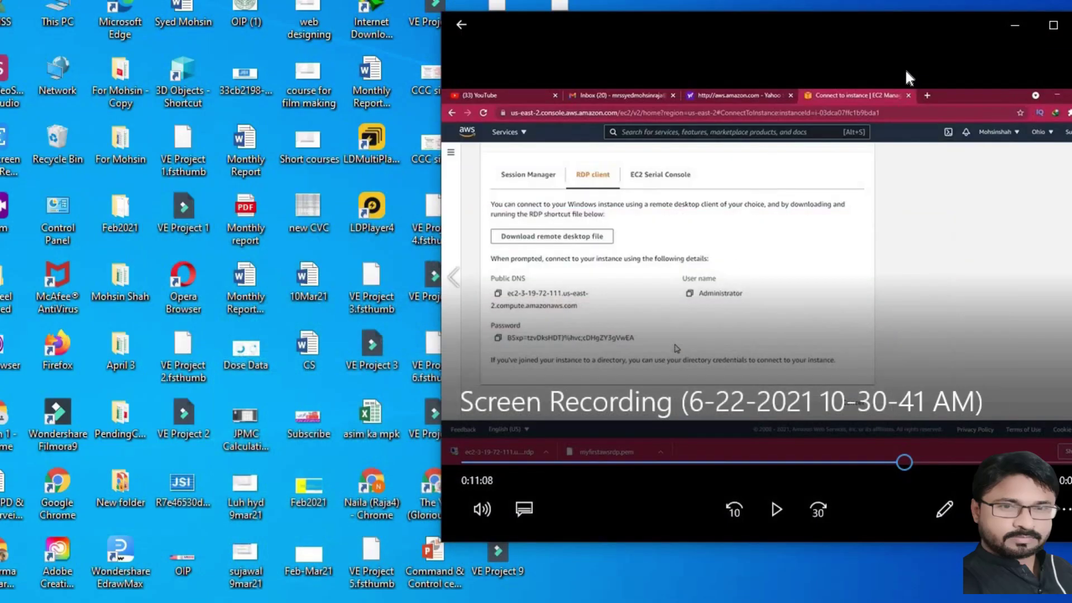
{"action": "key", "text": "alt+Tab"}
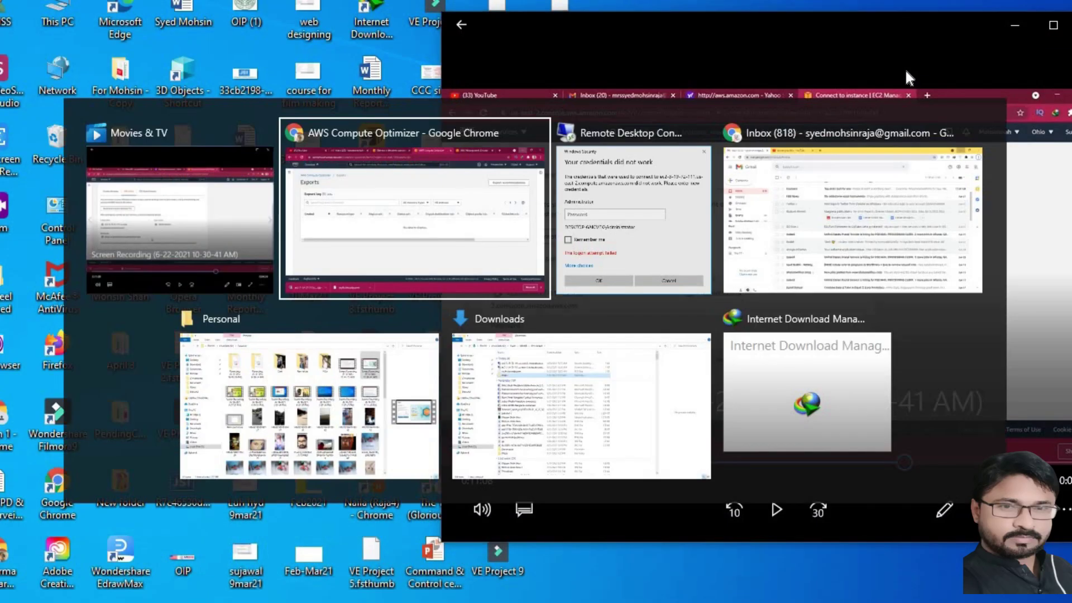
Bring the Windows Security prompt forward, move it and the video apart, and begin entering the password.
{"action": "key", "text": "alt+Tab"}
{"action": "key", "text": "alt+Tab"}
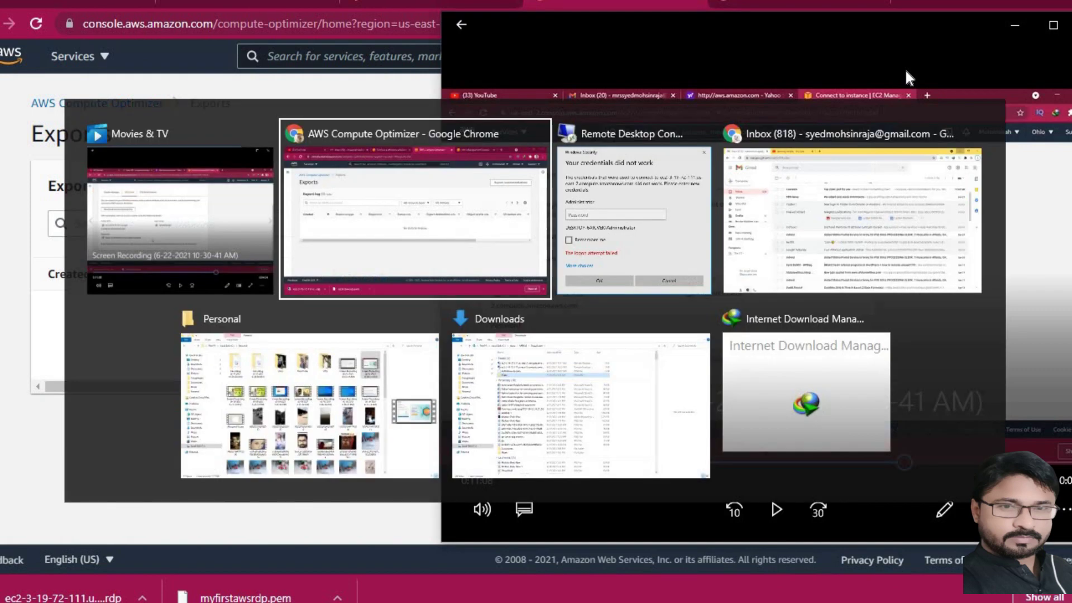
{"action": "key", "text": "alt+Tab"}
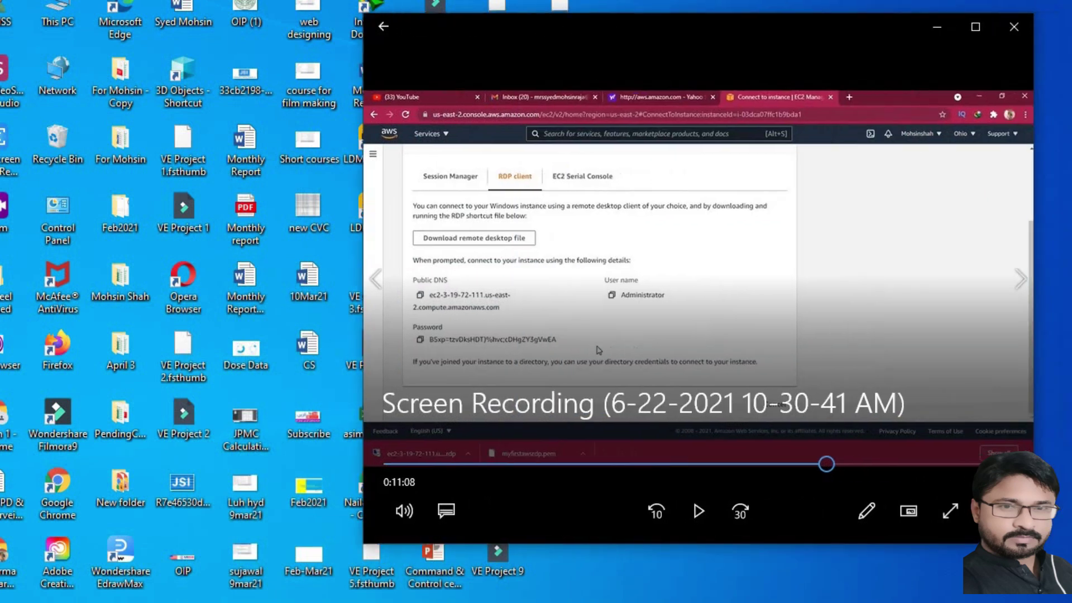
{"action": "left_click_drag", "start_coordinate": [633, 182], "coordinate": [283, 160]}
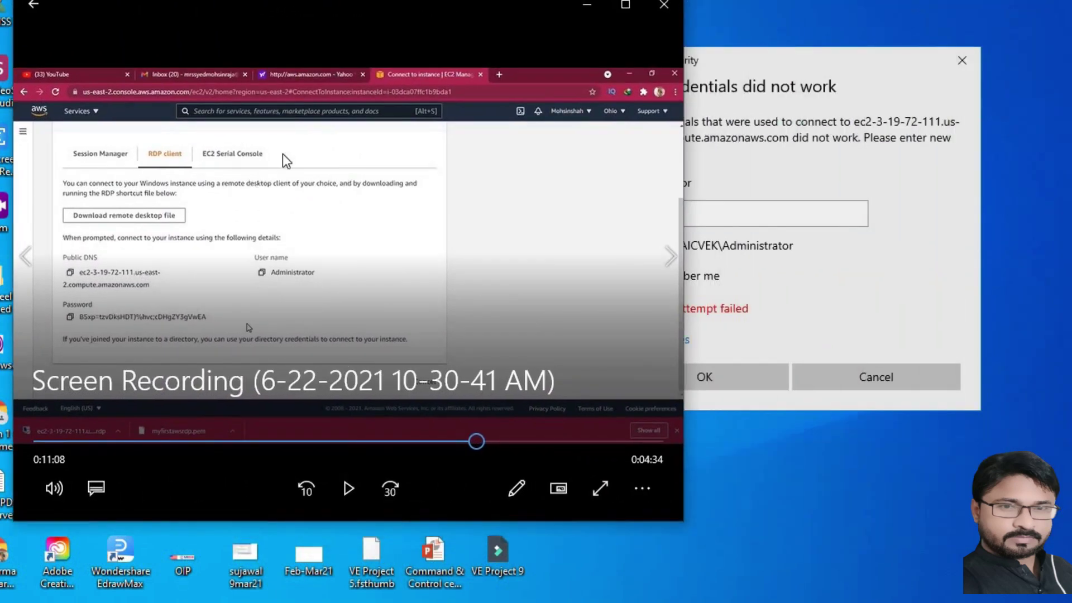
{"action": "left_click", "coordinate": [856, 81]}
{"action": "left_click_drag", "start_coordinate": [740, 72], "coordinate": [558, 65]}
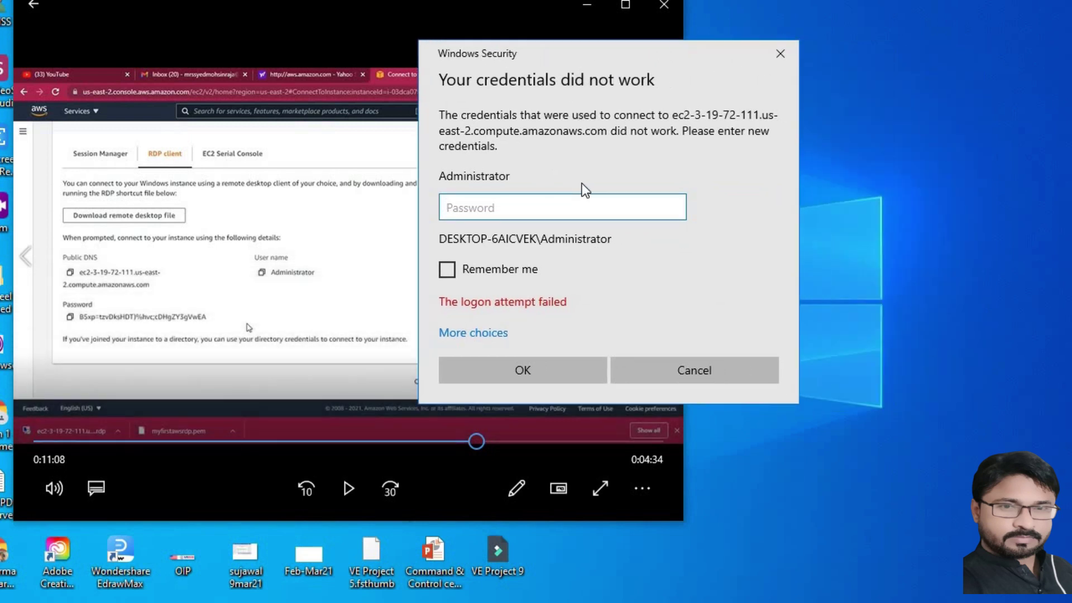
{"action": "key", "text": "BackSpace"}
{"action": "key", "text": "BackSpace"}
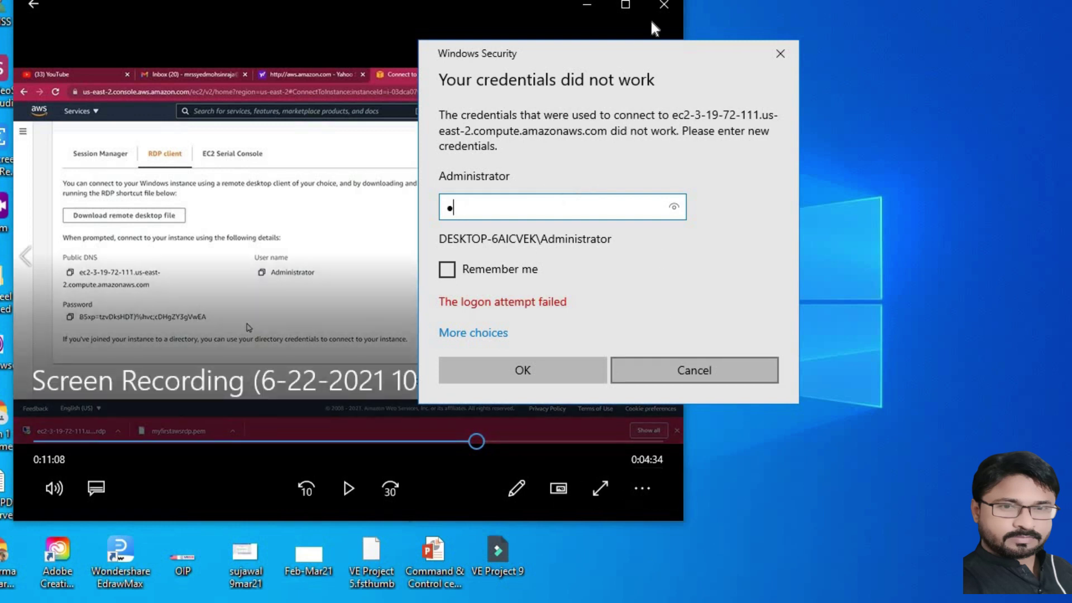
Enlarge the reference video to read the password, then return to the prompt and clear the field.
{"action": "left_click", "coordinate": [681, 22]}
{"action": "left_click_drag", "start_coordinate": [682, 23], "coordinate": [1035, 139]}
{"action": "key", "text": "alt+Tab"}
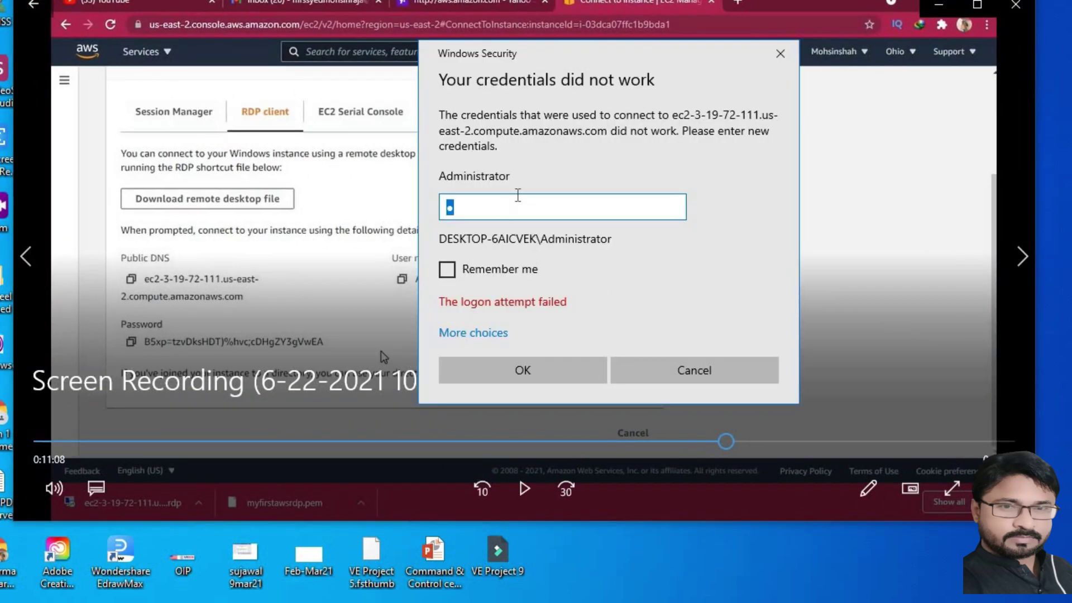
{"action": "key", "text": "BackSpace"}
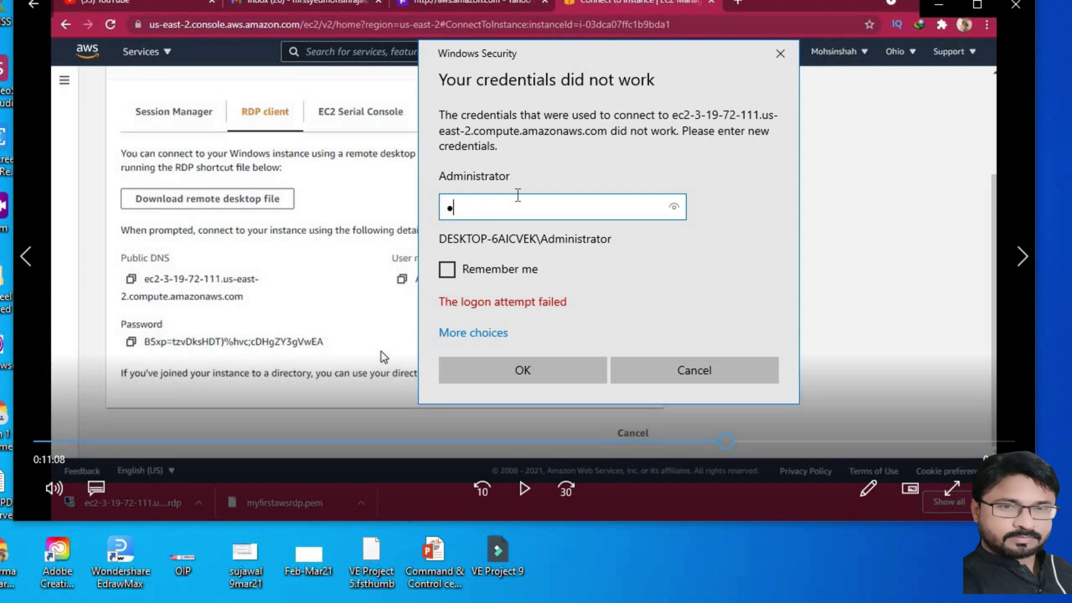
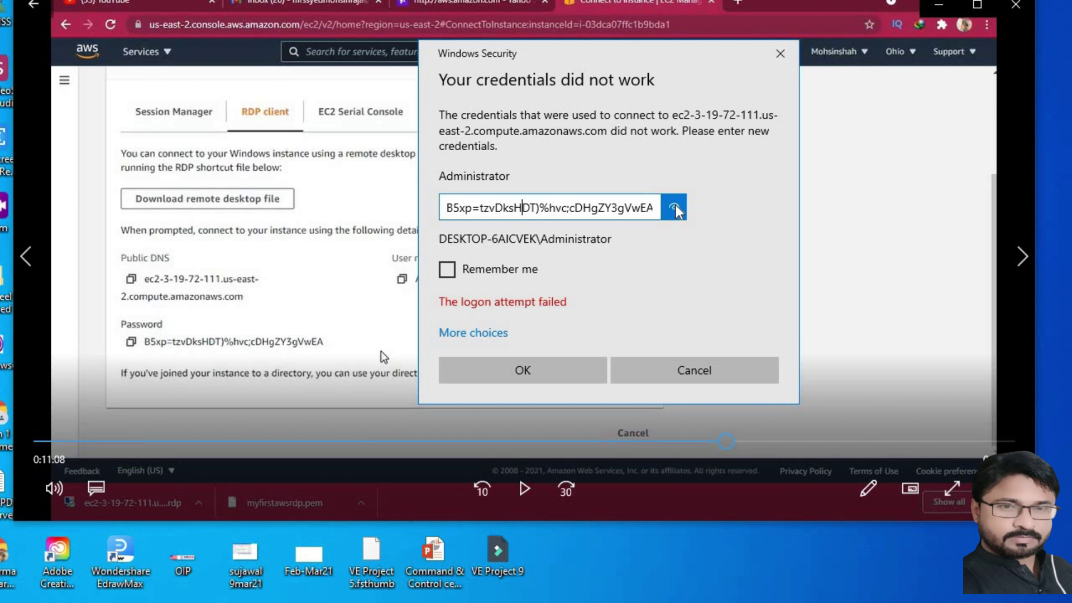
Submit the password and accept the certificate, ticking 'Don't ask me again' for this computer.
{"action": "left_click", "coordinate": [564, 367]}
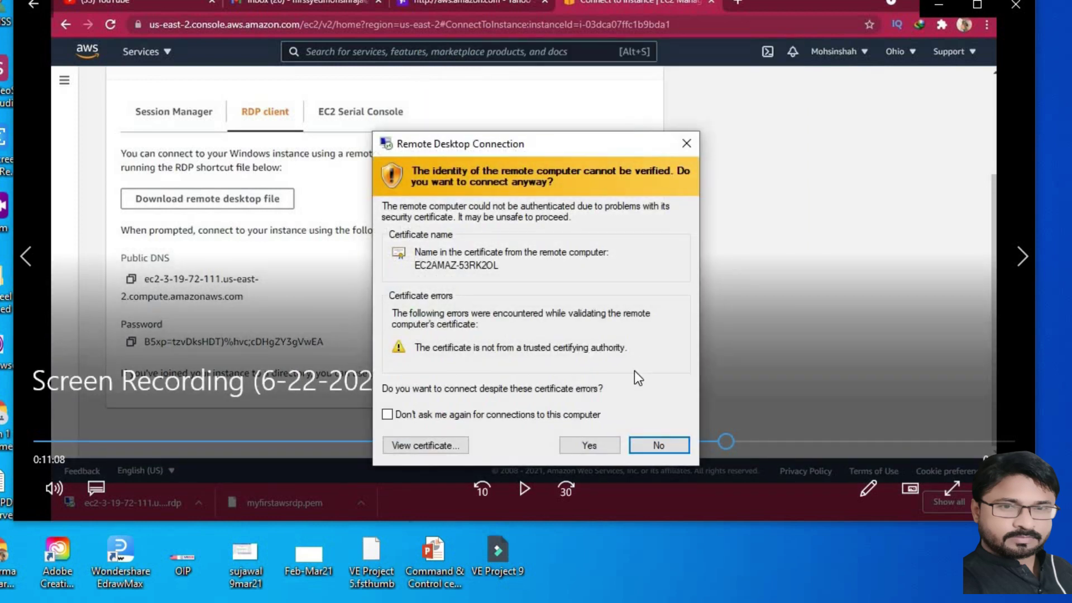
{"action": "left_click", "coordinate": [570, 417]}
{"action": "left_click", "coordinate": [582, 440]}
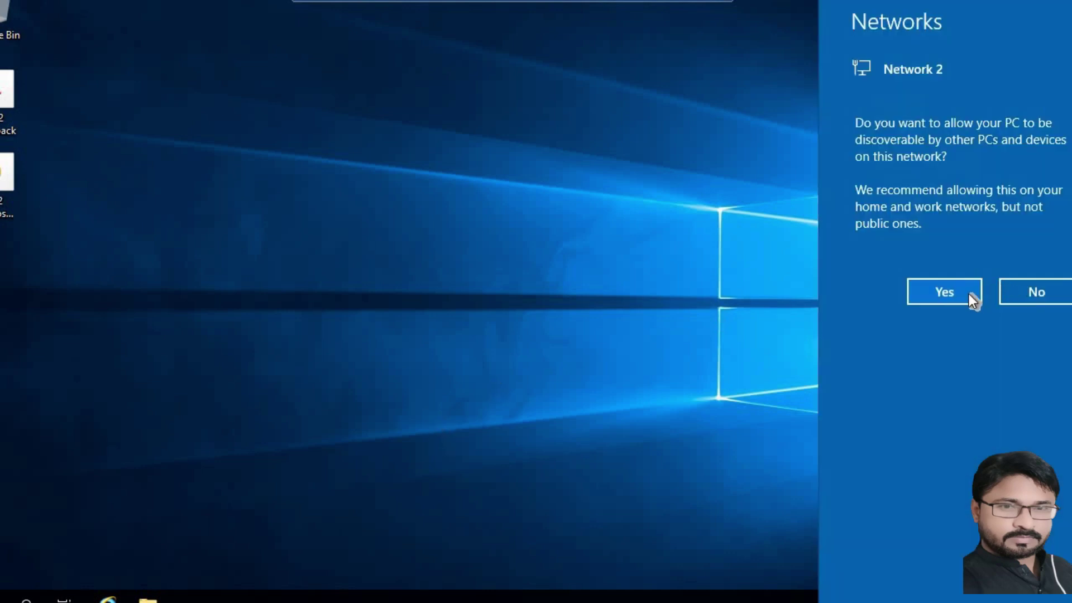
Make the server discoverable on the network, refresh the remote desktop, and launch Internet Explorer.
{"action": "left_click", "coordinate": [928, 302]}
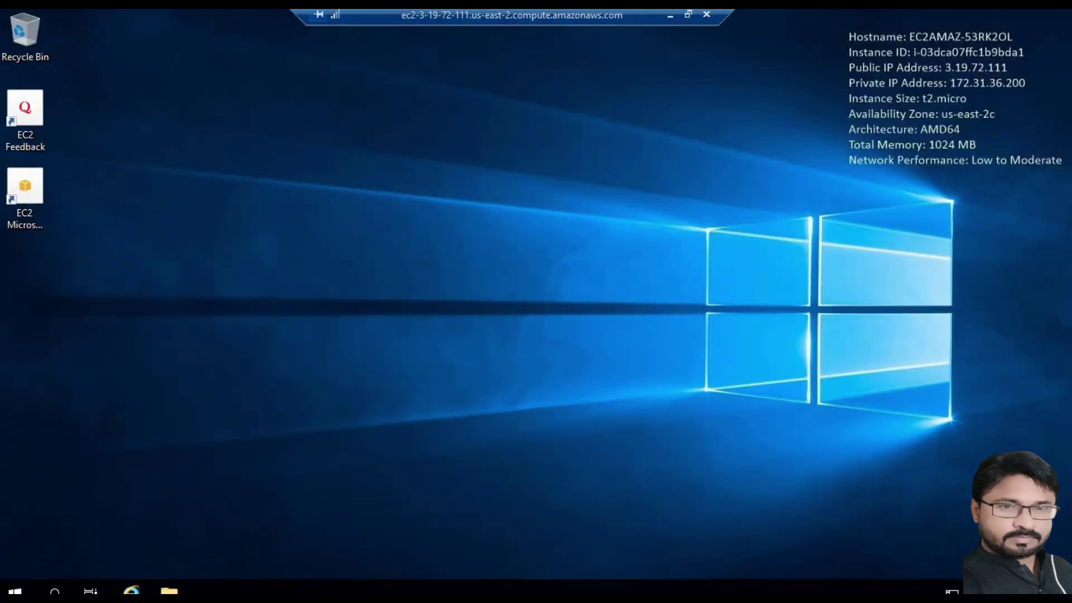
{"action": "right_click", "coordinate": [597, 283]}
{"action": "left_click", "coordinate": [597, 283]}
{"action": "left_click", "coordinate": [134, 588]}
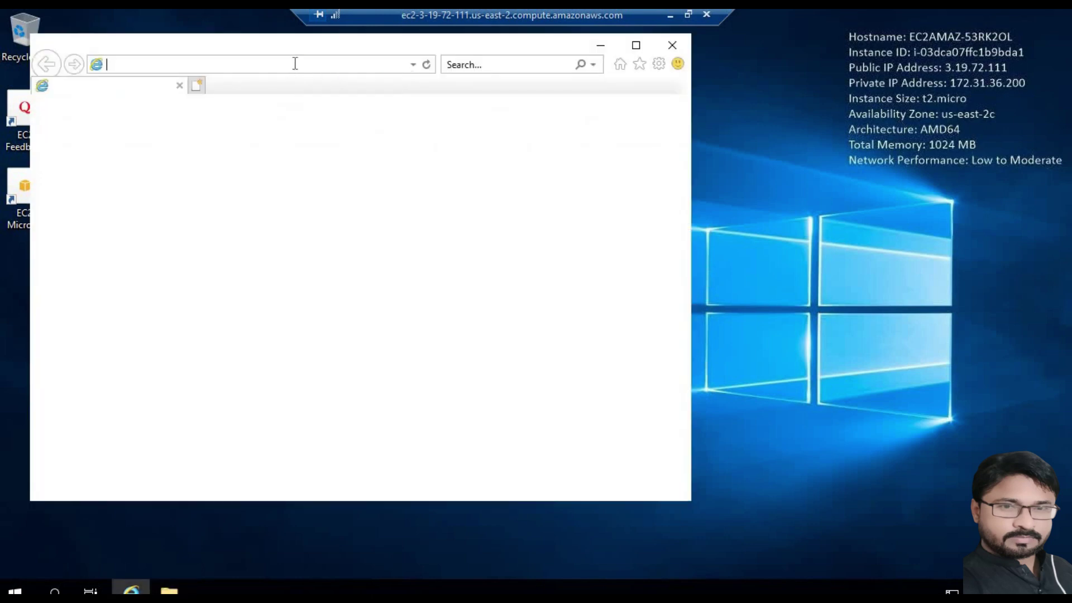
Accept the recommended IE 11 settings, search for 'speedtest', and dismiss the Security Alert.
{"action": "type", "text": "spped"}
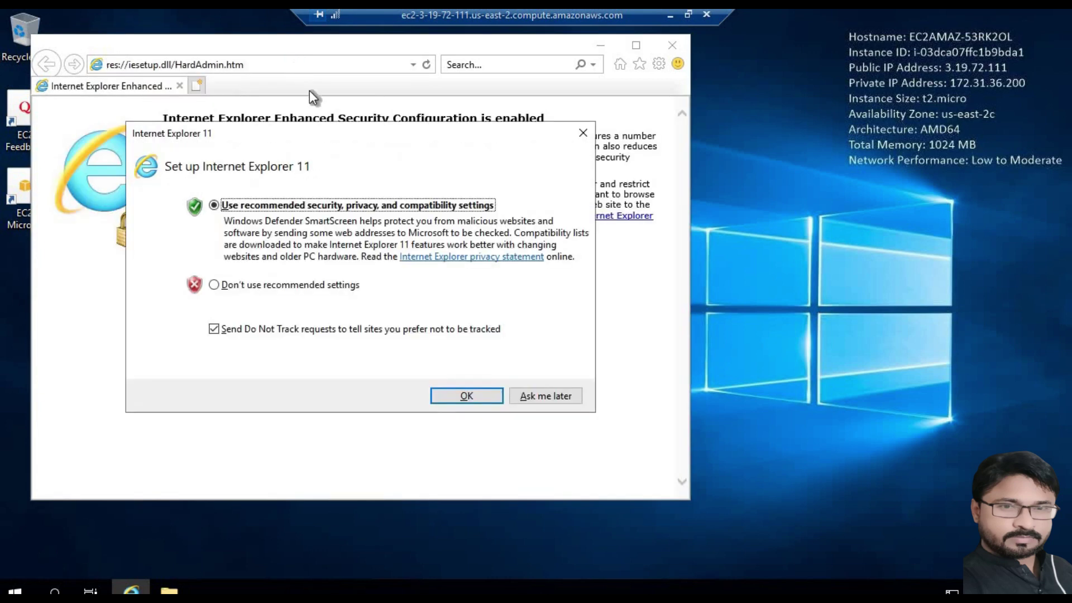
{"action": "left_click", "coordinate": [466, 396]}
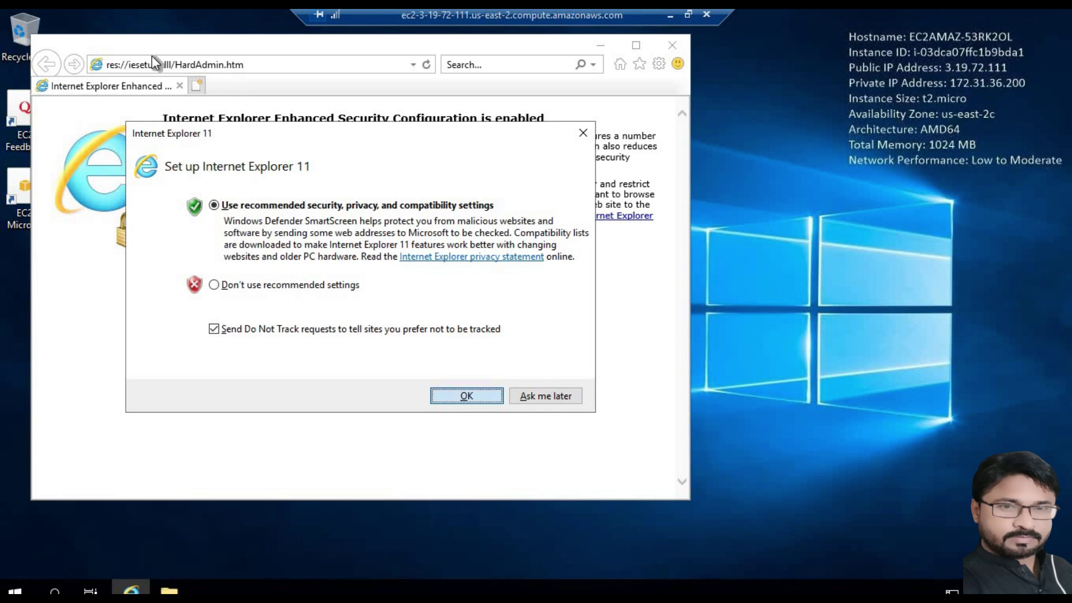
{"action": "left_click", "coordinate": [206, 61]}
{"action": "type", "text": "s"}
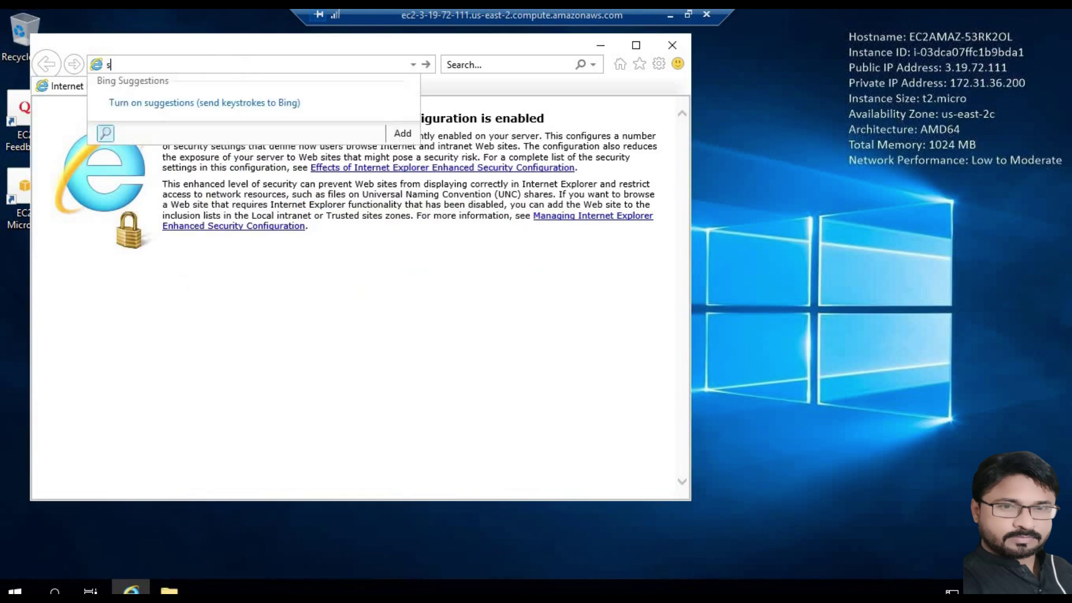
{"action": "type", "text": "peedtest"}
{"action": "key", "text": "Return"}
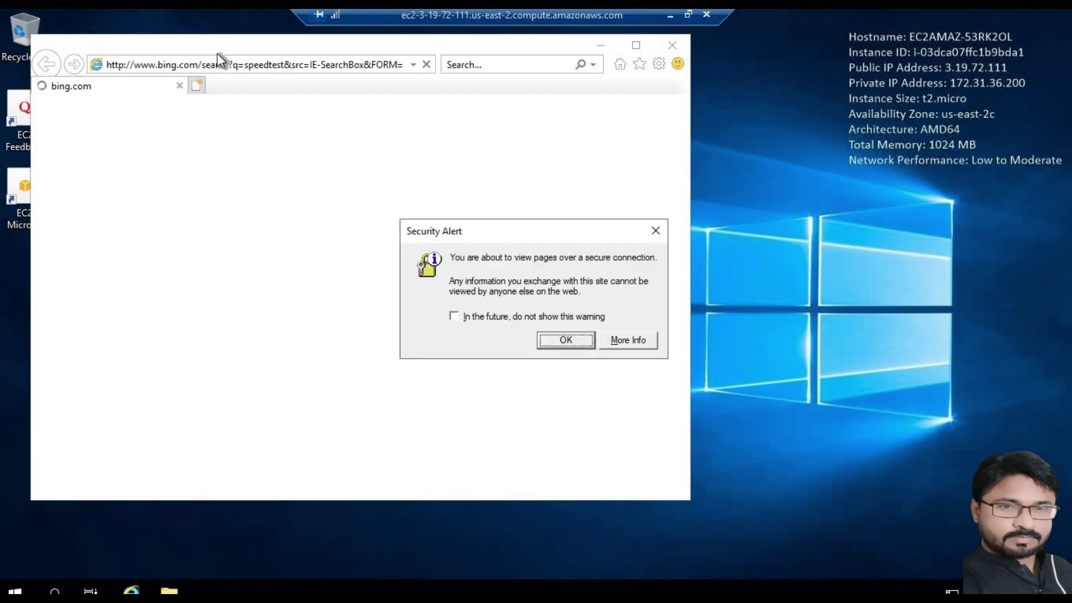
{"action": "left_click", "coordinate": [566, 341]}
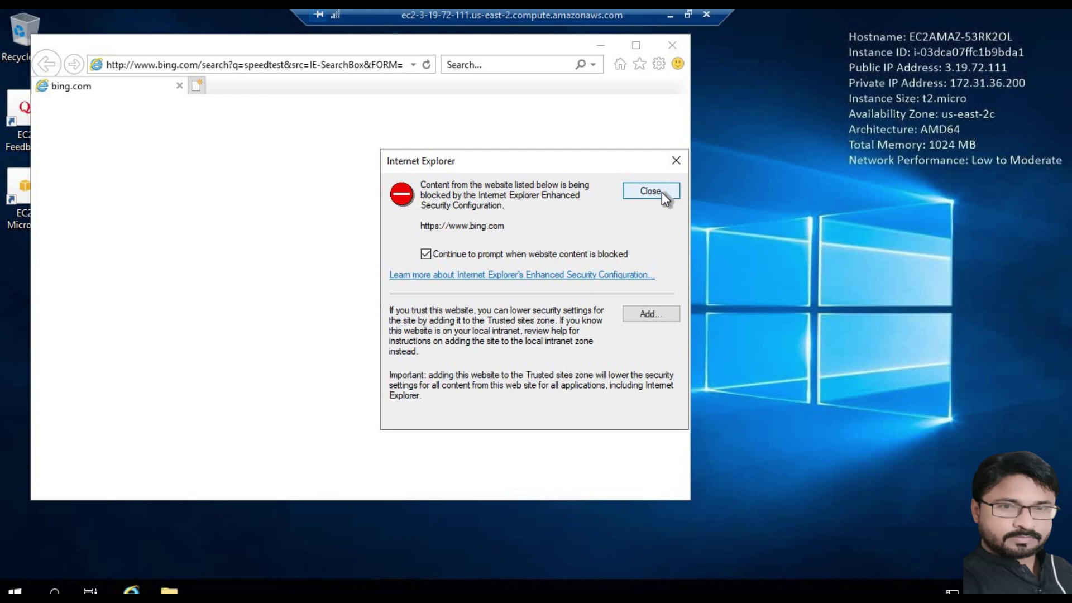
Open the Speedtest by Ookla result and add speedtest.net to Trusted sites.
{"action": "left_click", "coordinate": [651, 191]}
{"action": "left_click", "coordinate": [285, 239]}
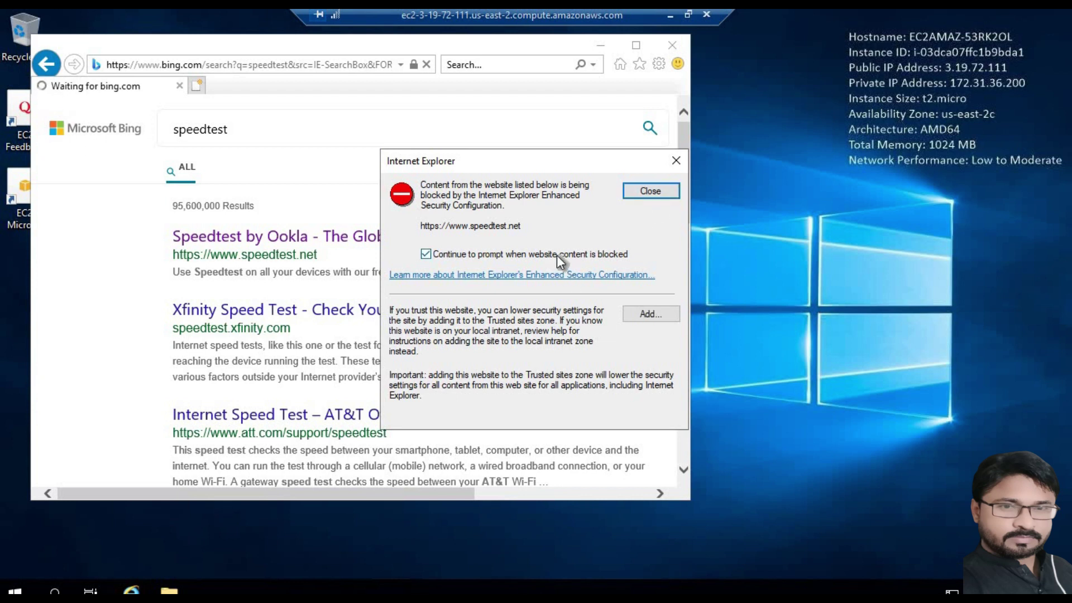
{"action": "left_click", "coordinate": [657, 317]}
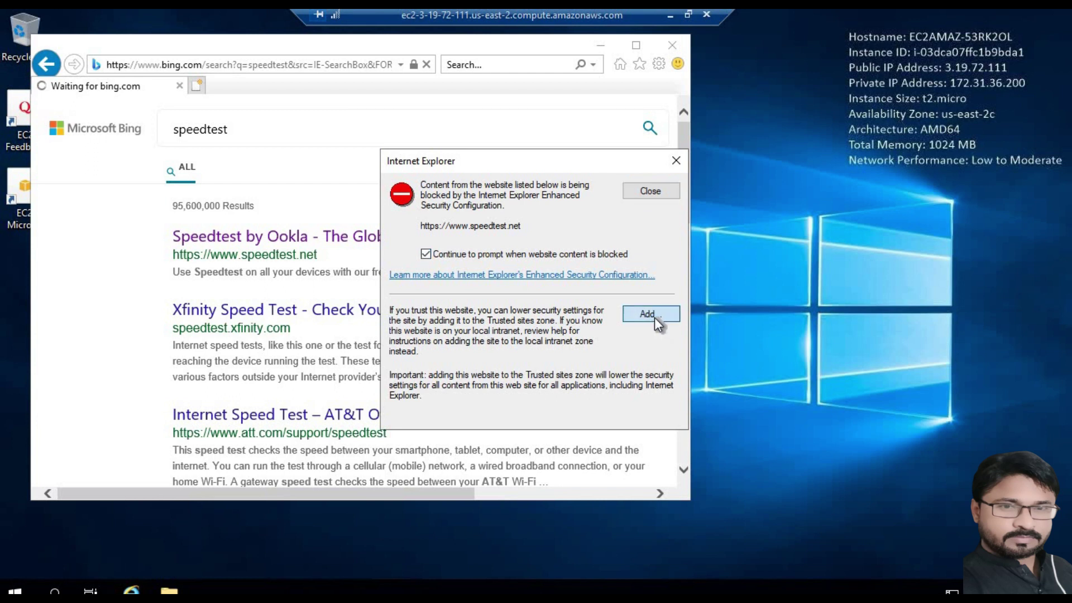
{"action": "left_click", "coordinate": [656, 279]}
{"action": "left_click", "coordinate": [645, 422]}
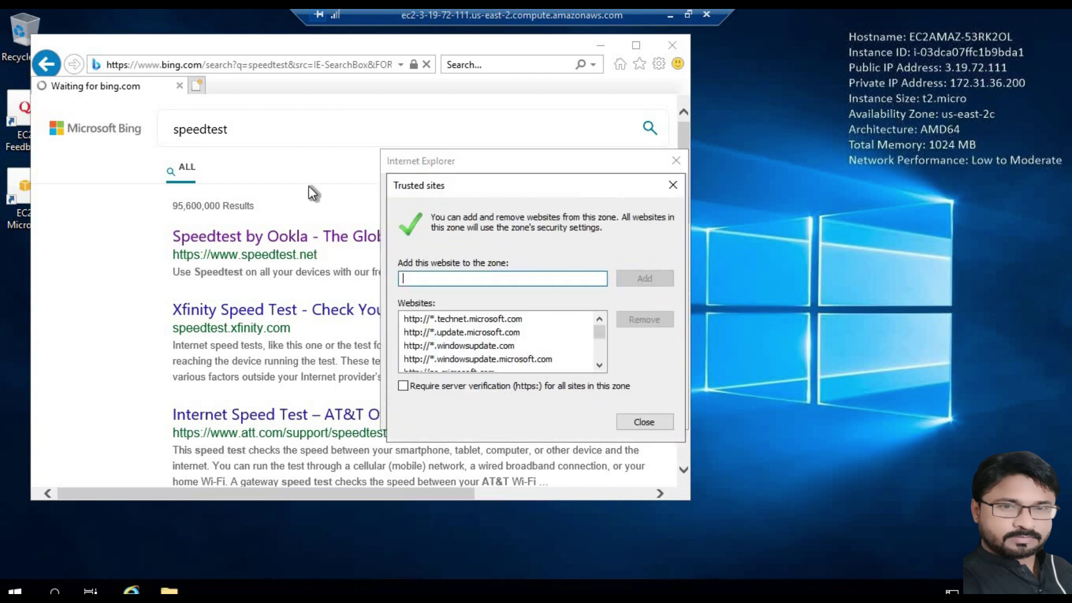
Add b.cdnst.net to Trusted sites after toggling the zone's https verification option.
{"action": "left_click", "coordinate": [663, 192]}
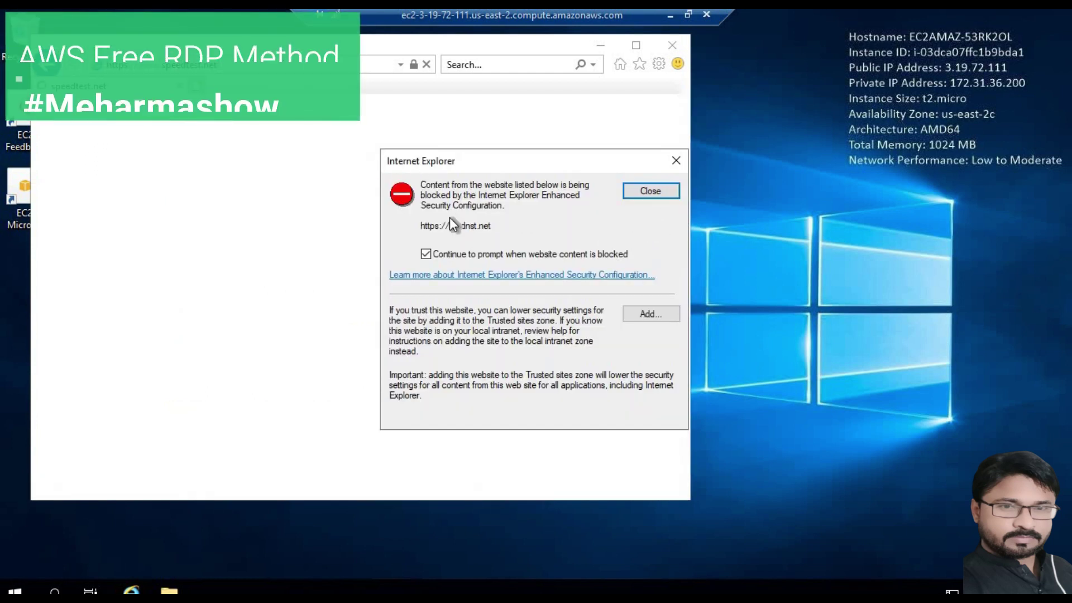
{"action": "left_click", "coordinate": [651, 313]}
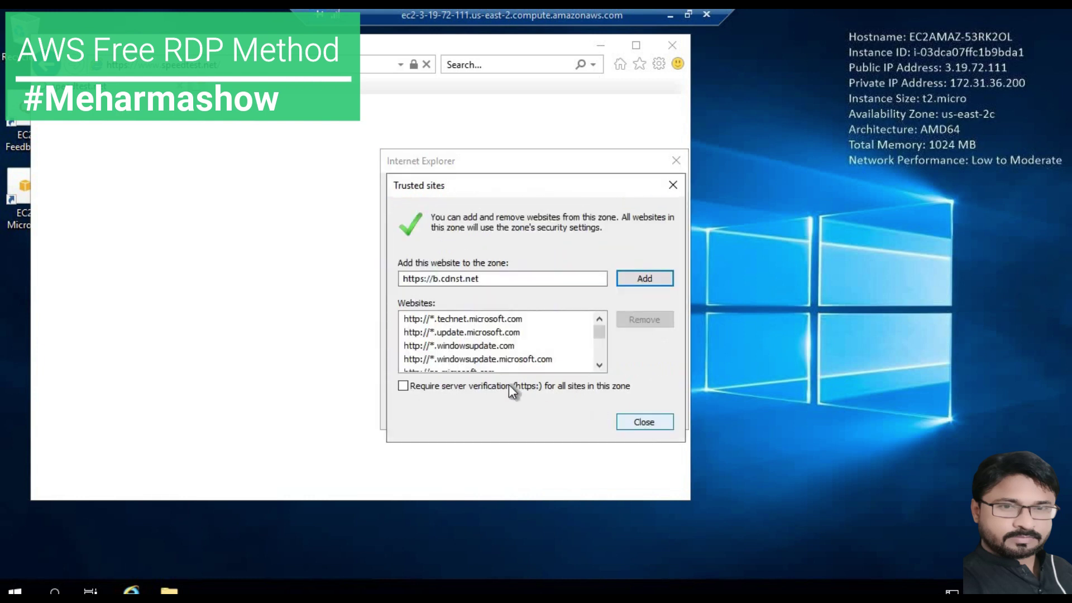
{"action": "left_click", "coordinate": [645, 422]}
{"action": "left_click", "coordinate": [665, 314]}
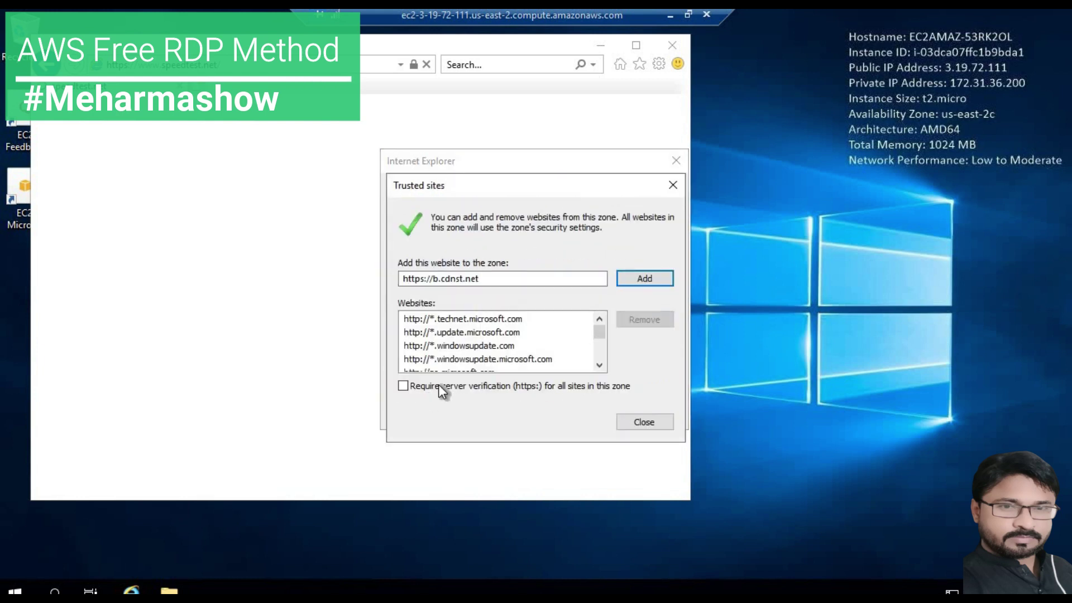
{"action": "left_click", "coordinate": [438, 386]}
{"action": "left_click", "coordinate": [643, 424]}
{"action": "left_click", "coordinate": [655, 314]}
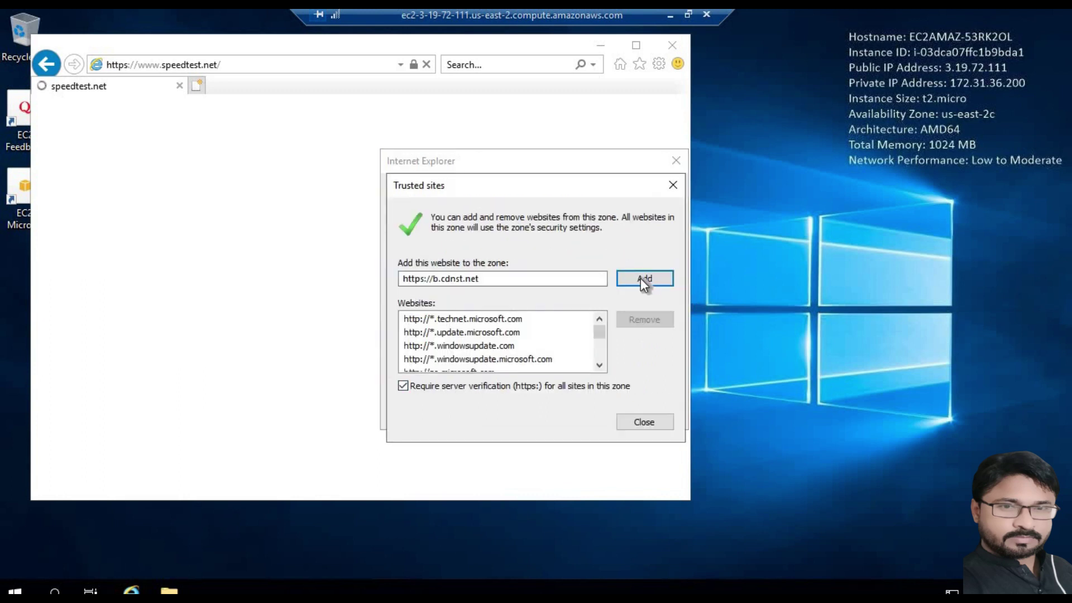
{"action": "left_click", "coordinate": [641, 278]}
{"action": "left_click", "coordinate": [636, 422]}
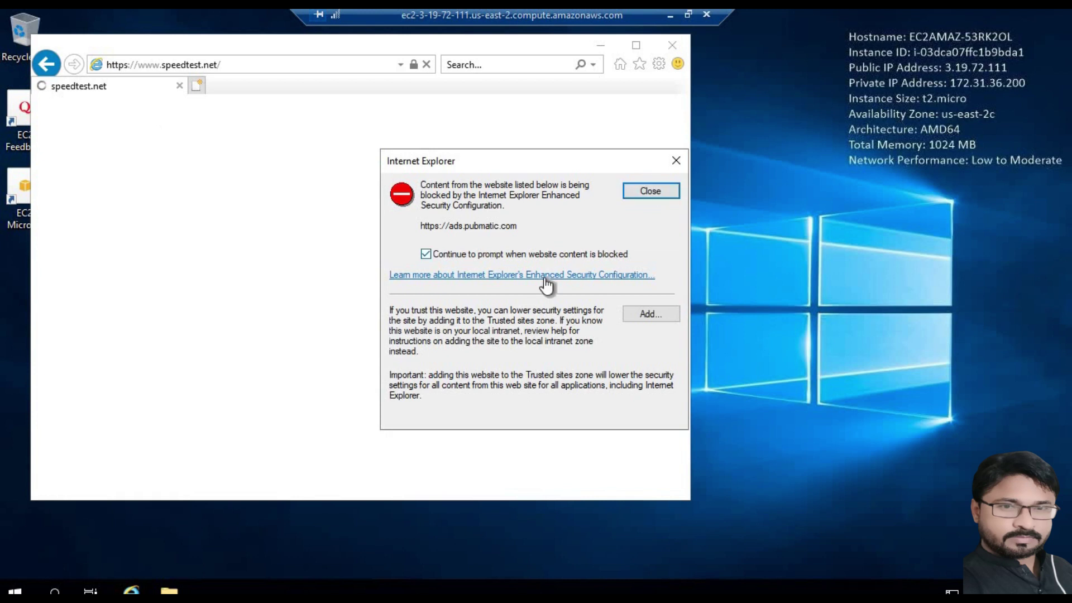
Close the Enhanced Security help window and add ads.pubmatic.com to Trusted sites.
{"action": "left_click", "coordinate": [546, 278]}
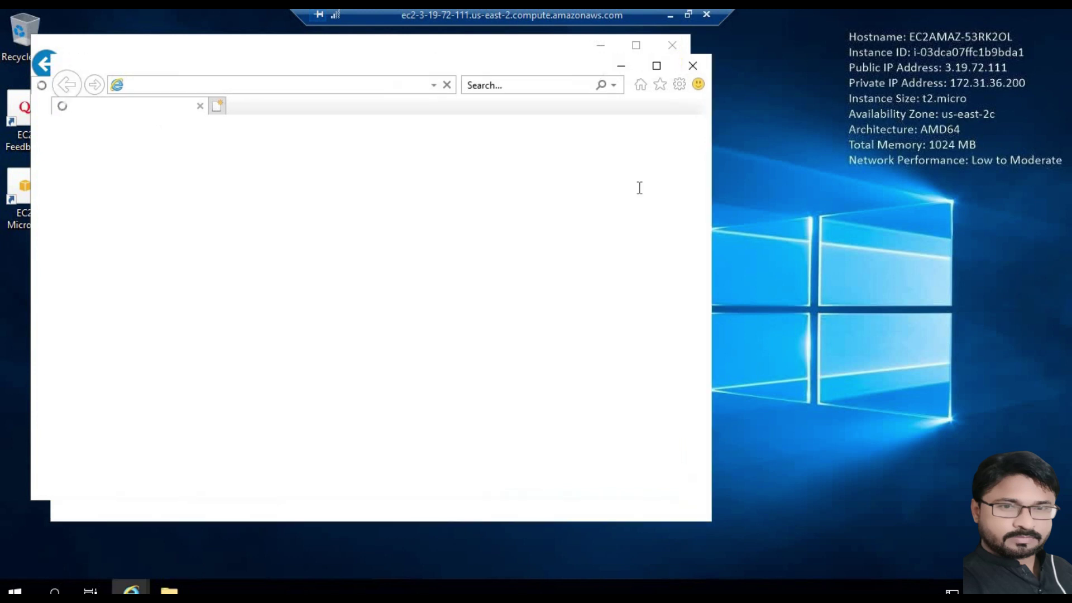
{"action": "key", "text": "alt+F4"}
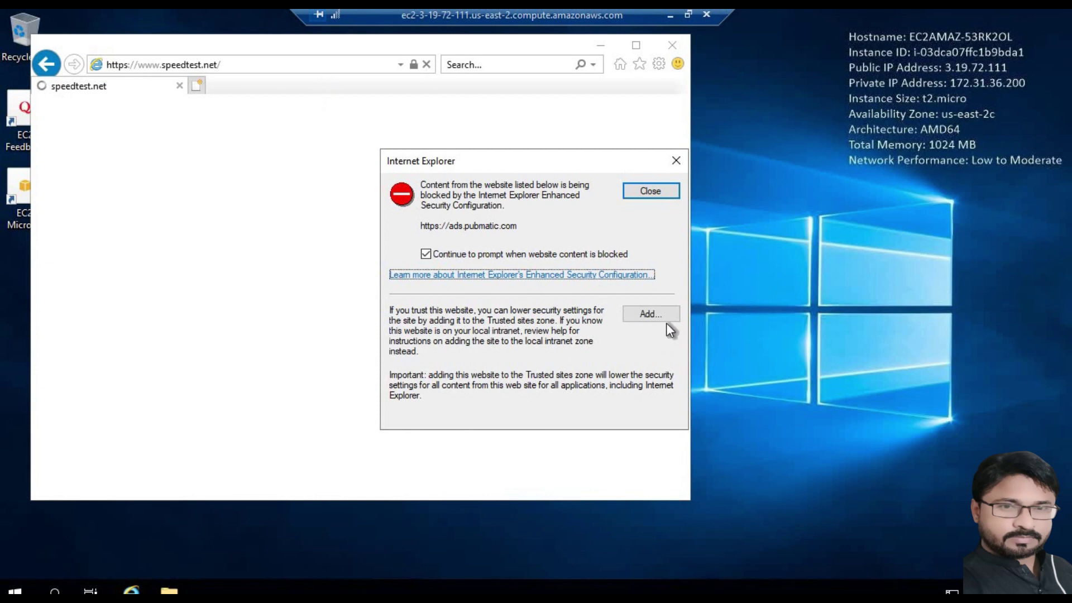
{"action": "left_click", "coordinate": [643, 317]}
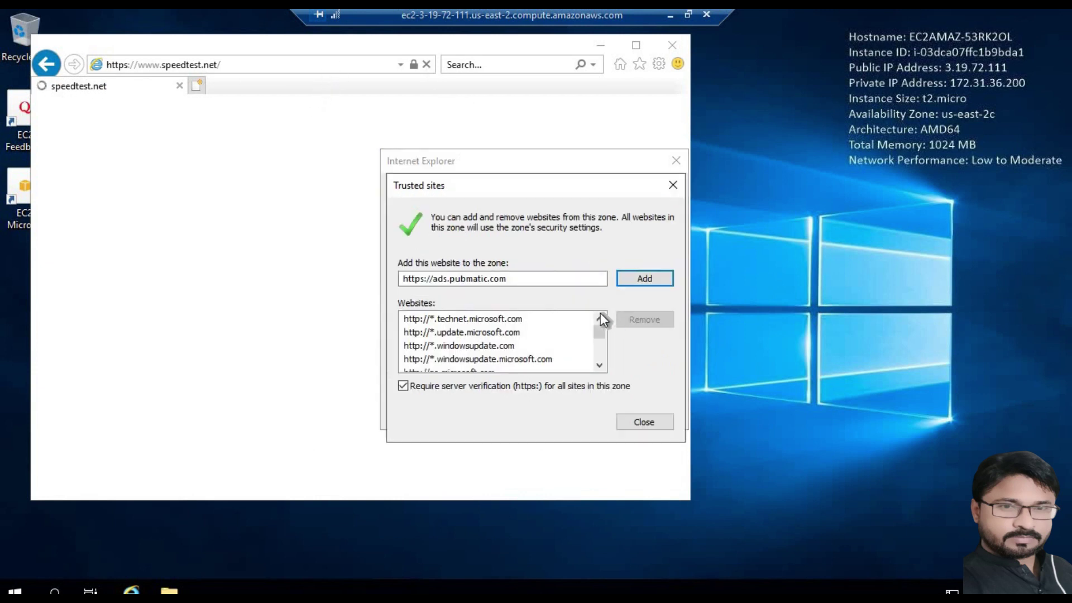
{"action": "left_click", "coordinate": [597, 349]}
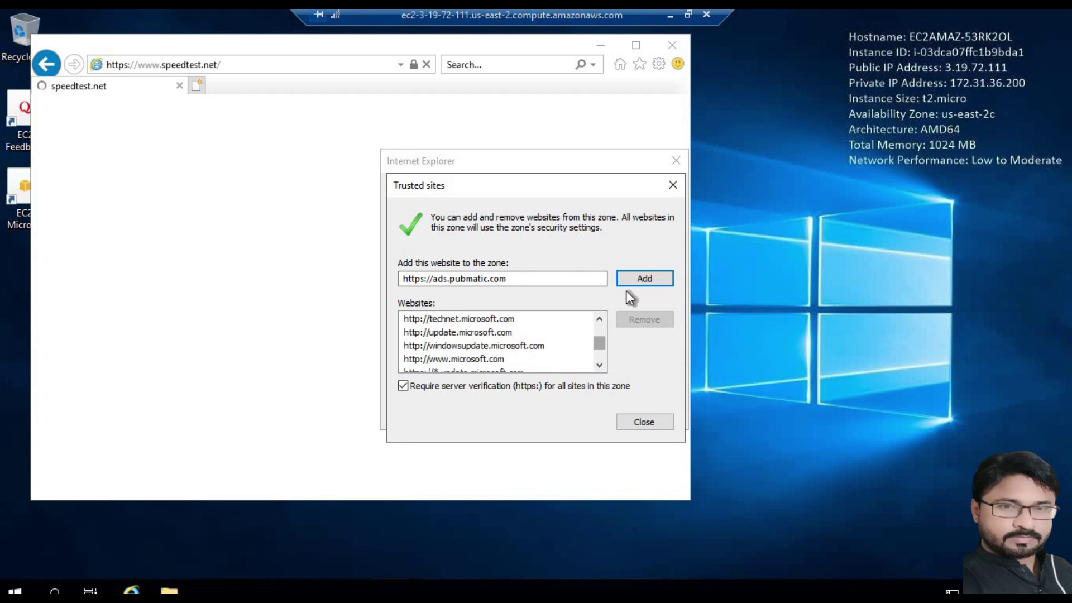
{"action": "left_click", "coordinate": [641, 276]}
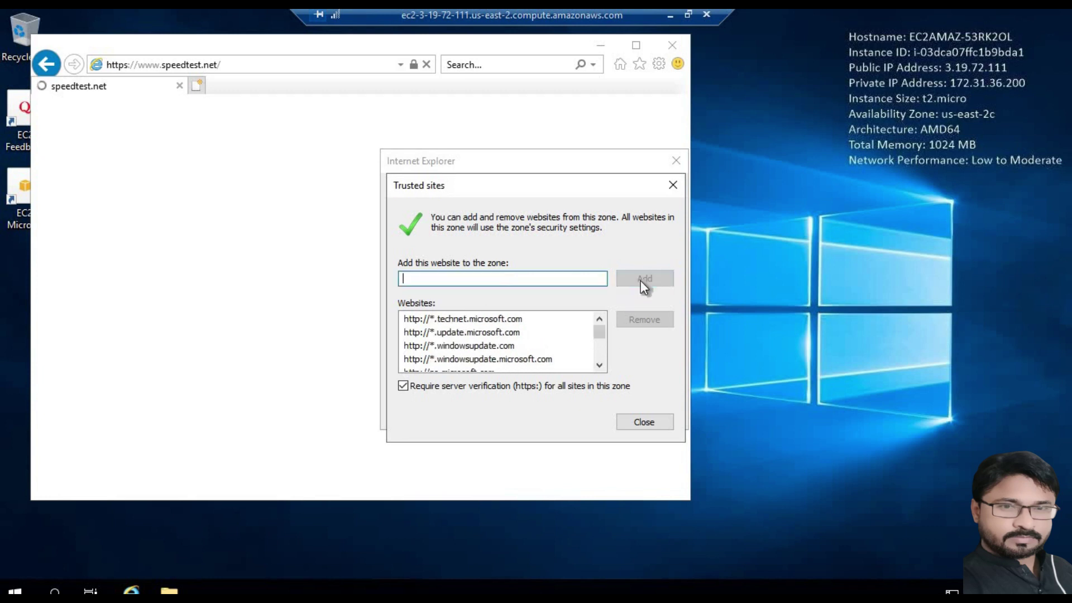
{"action": "left_click", "coordinate": [643, 423]}
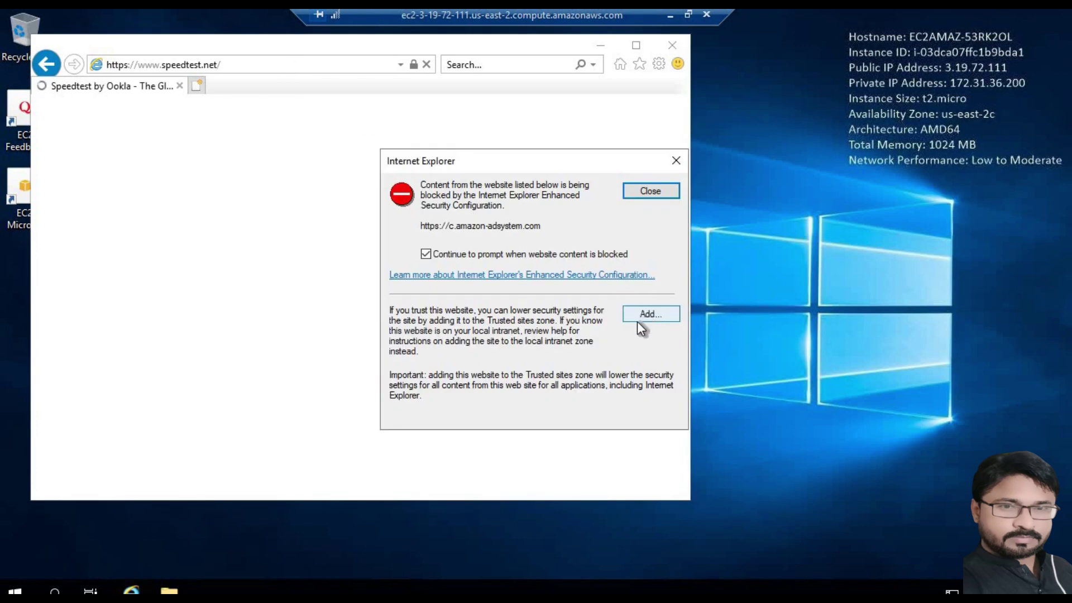
Add c.amazon-adsystem.com and googletagmanager.com to Trusted sites, dismissing the googletagservices warning.
{"action": "left_click", "coordinate": [640, 314]}
{"action": "left_click", "coordinate": [646, 280]}
{"action": "left_click", "coordinate": [638, 418]}
{"action": "left_click", "coordinate": [651, 190]}
{"action": "left_click", "coordinate": [645, 310]}
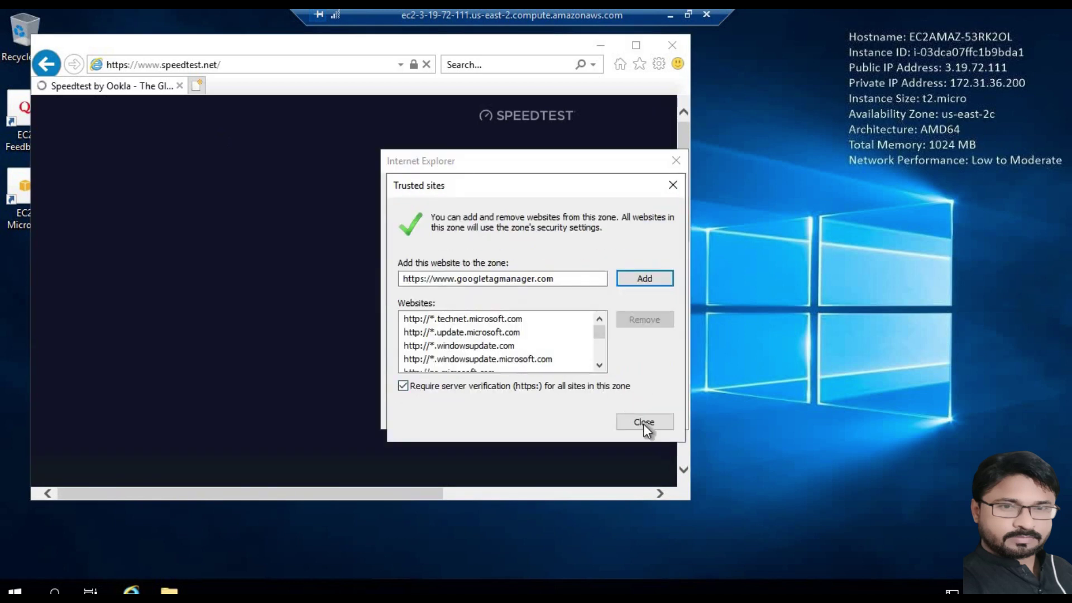
{"action": "left_click", "coordinate": [658, 278]}
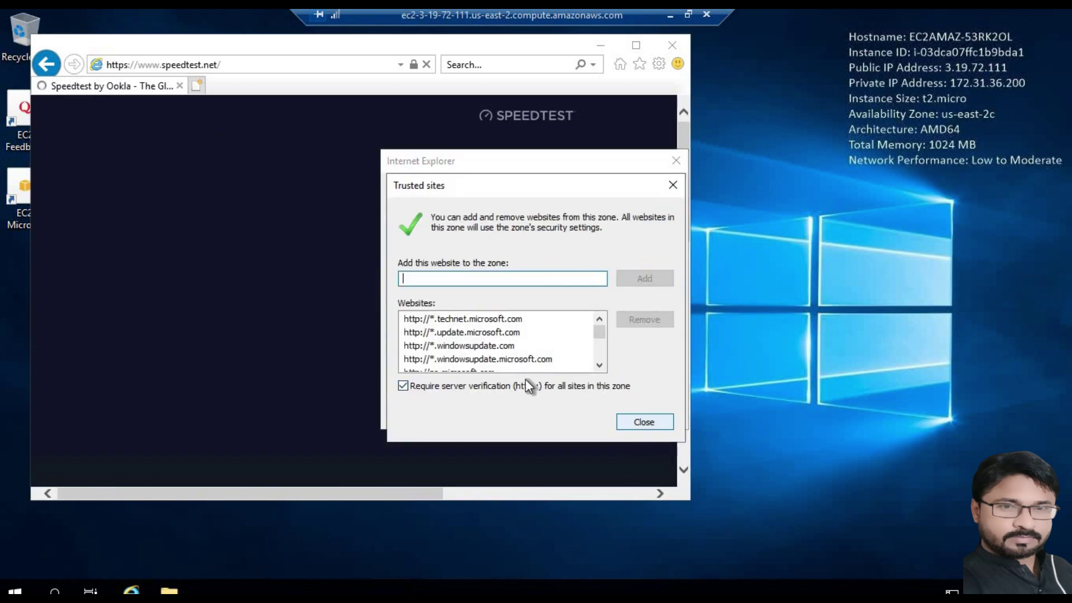
{"action": "key", "text": "Escape"}
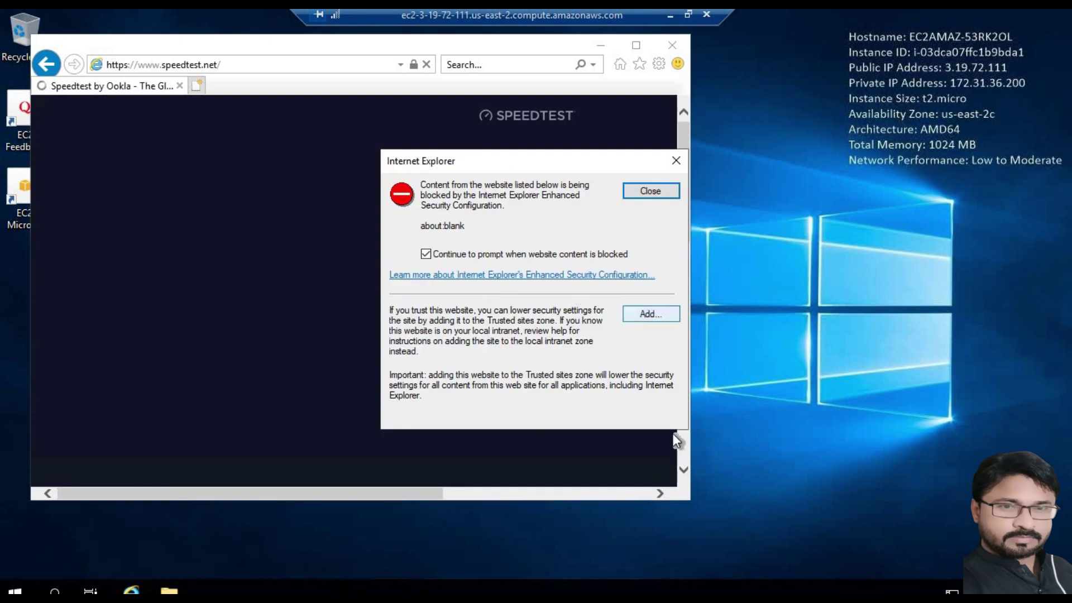
{"action": "key", "text": "alt+a"}
{"action": "left_click", "coordinate": [632, 422]}
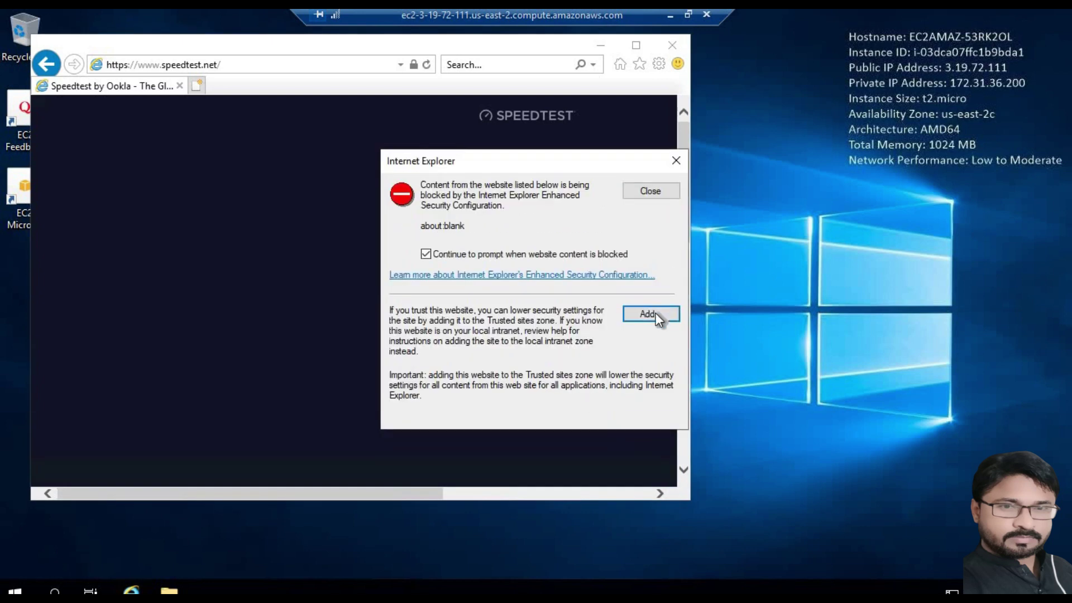
Turn off the zone's https requirement and trust about:blank and securepubads.g.doubleclick.net.
{"action": "left_click", "coordinate": [656, 312]}
{"action": "left_click", "coordinate": [525, 387]}
{"action": "left_click", "coordinate": [644, 424]}
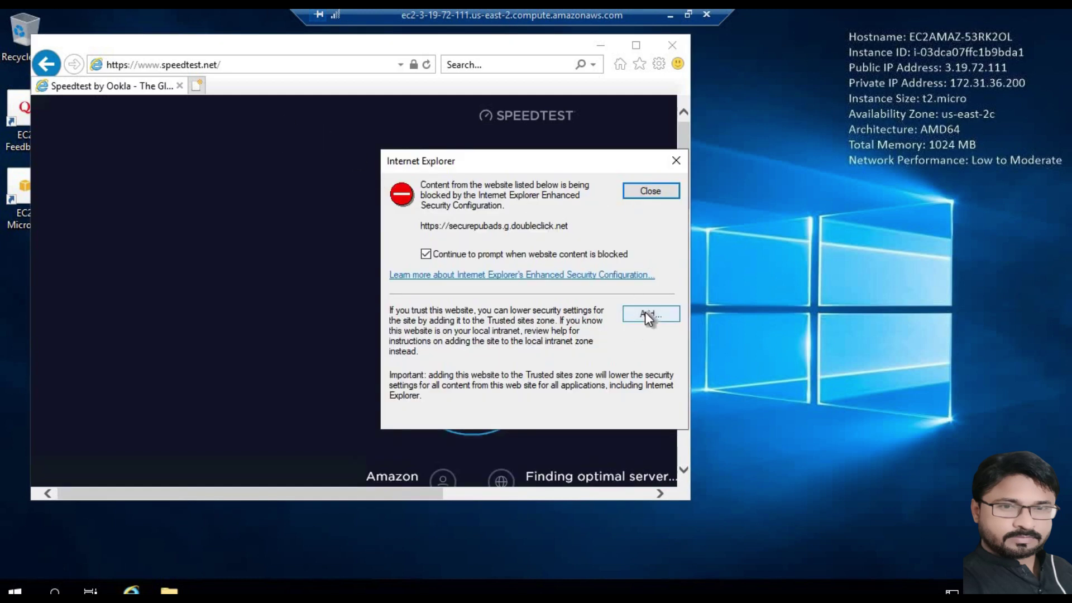
{"action": "left_click", "coordinate": [560, 254]}
{"action": "left_click", "coordinate": [651, 313]}
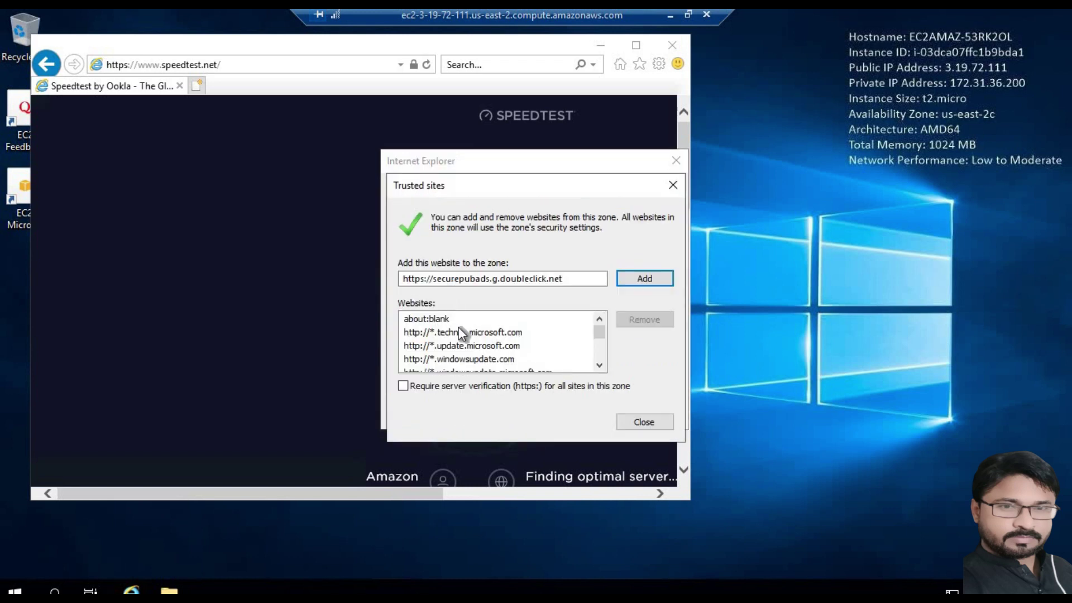
{"action": "left_click", "coordinate": [646, 279]}
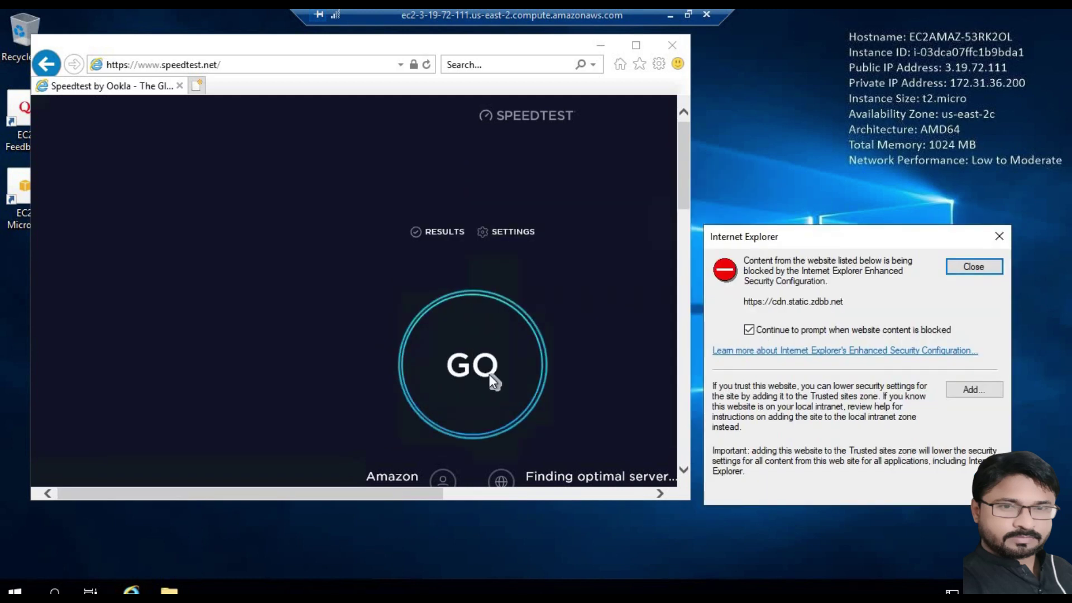
Add cdn.static.zdbb.net to Trusted sites, leaving the https requirement off.
{"action": "left_click", "coordinate": [965, 389]}
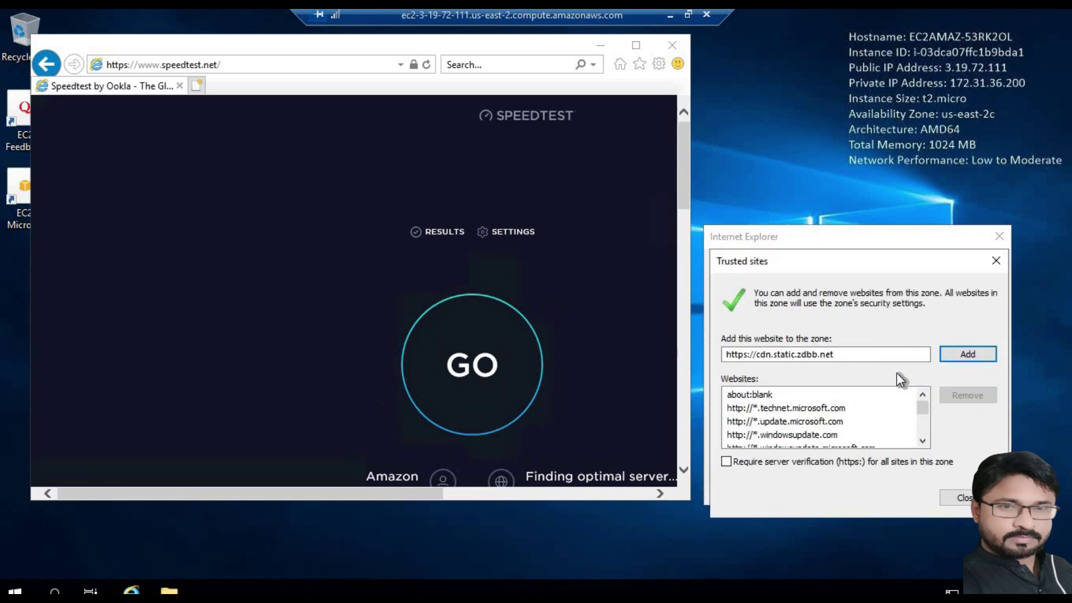
{"action": "left_click", "coordinate": [968, 355]}
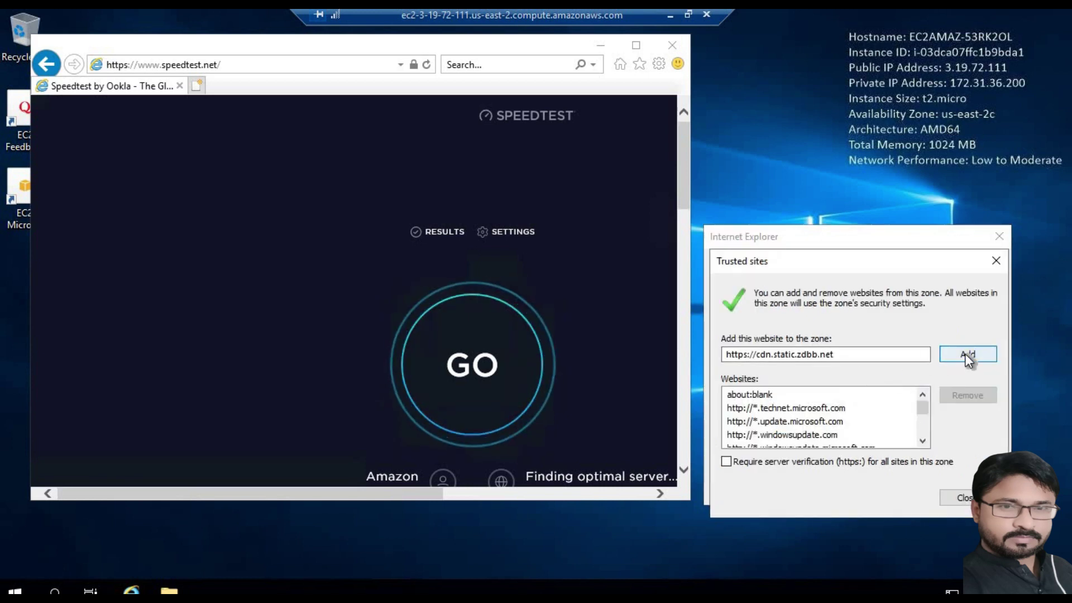
{"action": "scroll", "coordinate": [924, 422], "scroll_direction": "down", "scroll_amount": 3}
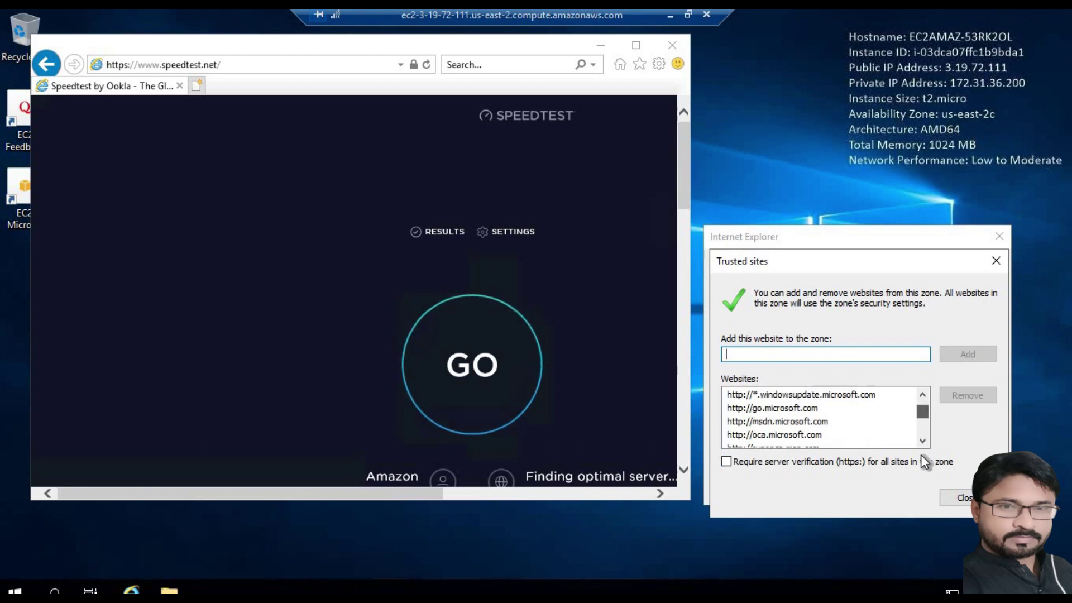
{"action": "left_click", "coordinate": [805, 462]}
{"action": "left_click", "coordinate": [829, 464]}
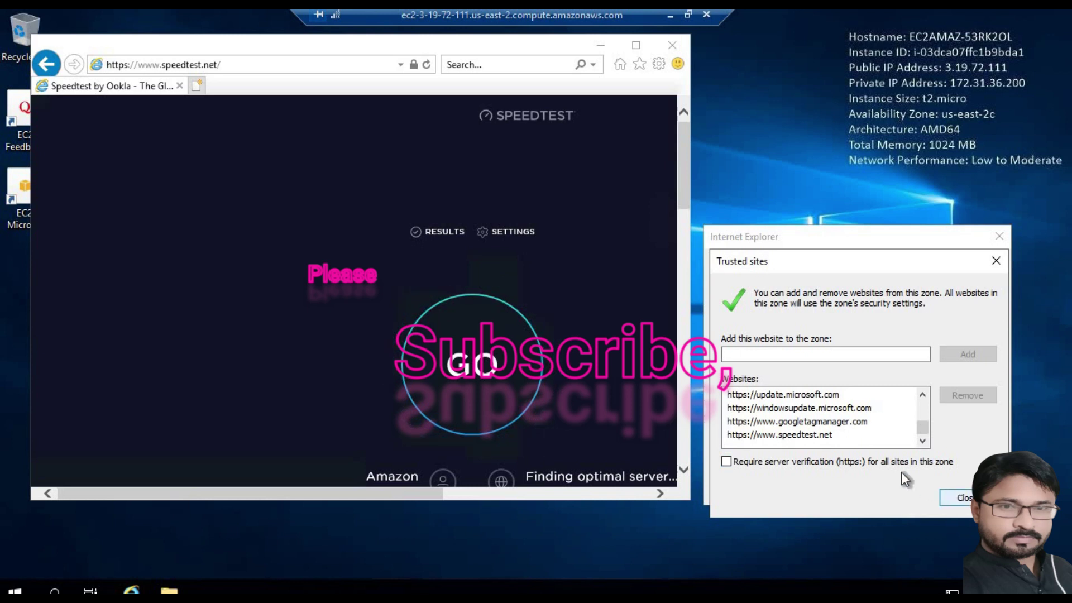
{"action": "left_click", "coordinate": [957, 498]}
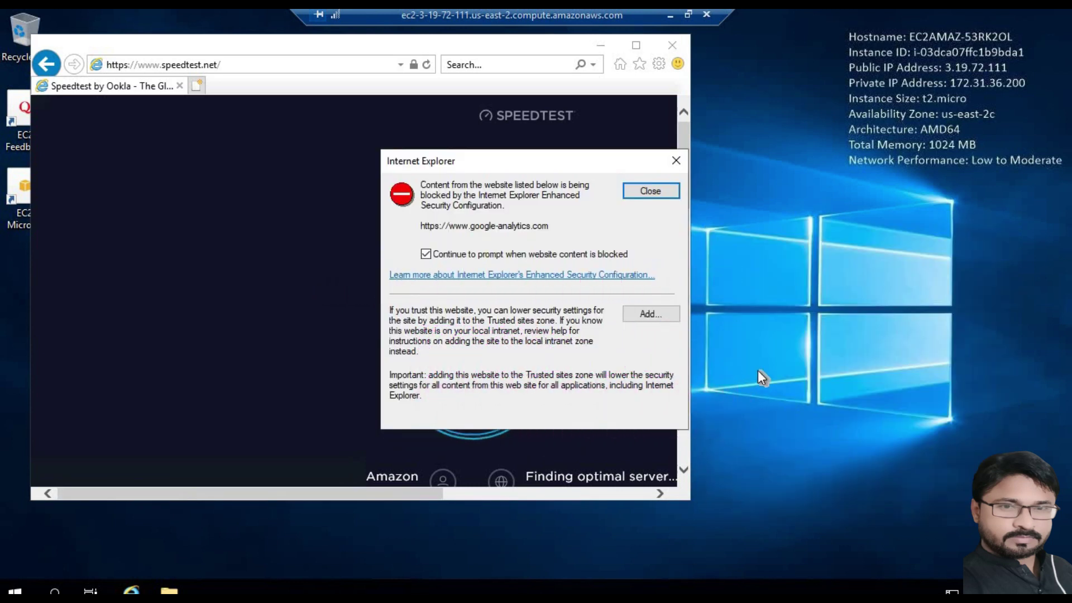
Dismiss the google-analytics.com, adservice.google.com and googletagservices.com blocking warnings.
{"action": "left_click", "coordinate": [649, 189]}
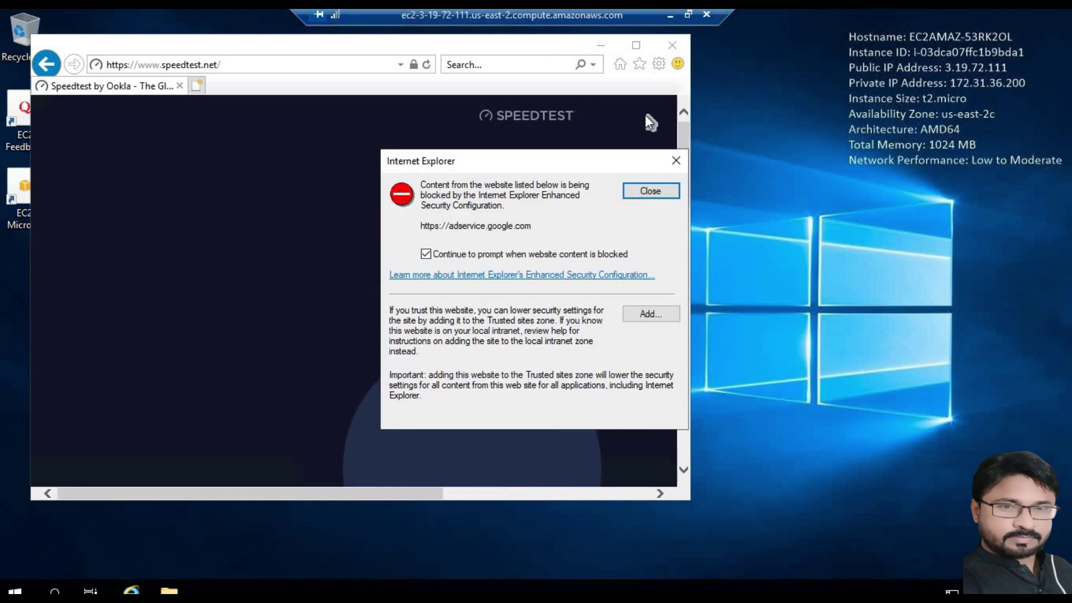
{"action": "key", "text": "Return"}
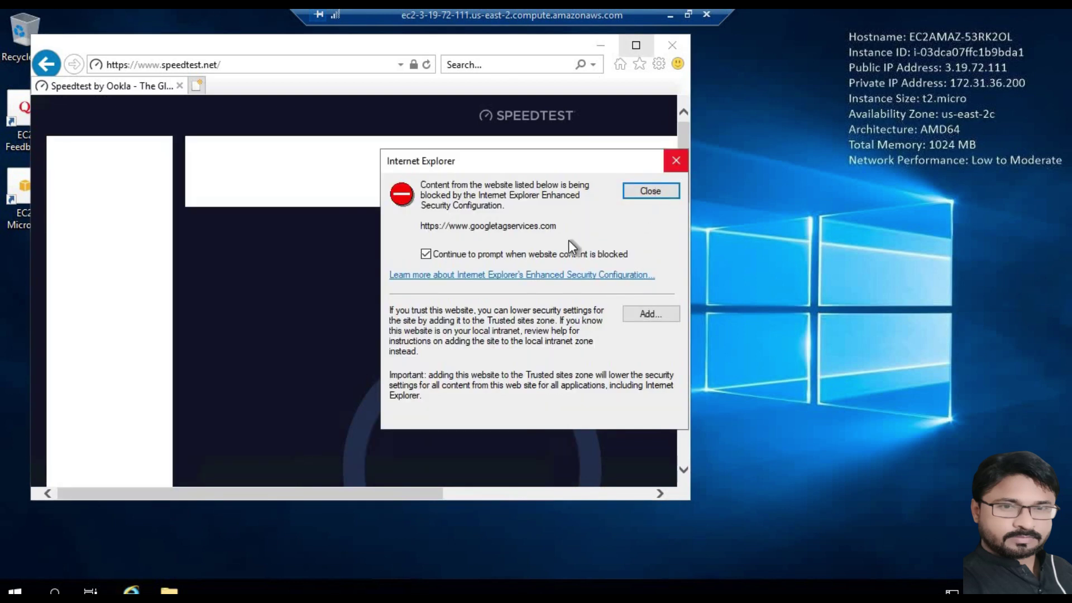
{"action": "left_click", "coordinate": [678, 164]}
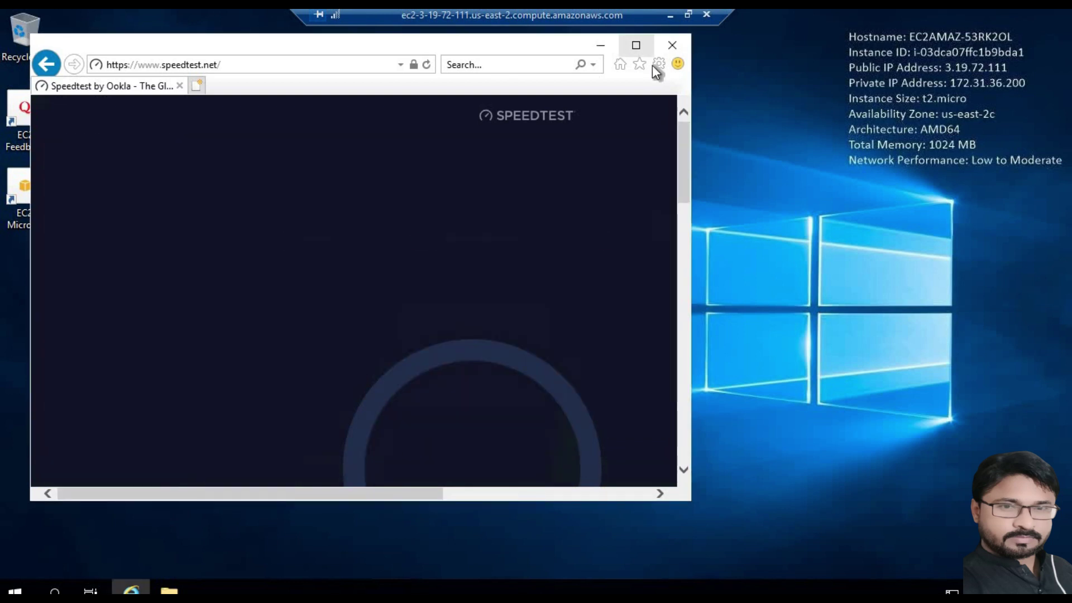
Maximize Internet Explorer, let the speed test run, and close the Speedtest for Windows promotion.
{"action": "left_click", "coordinate": [645, 48]}
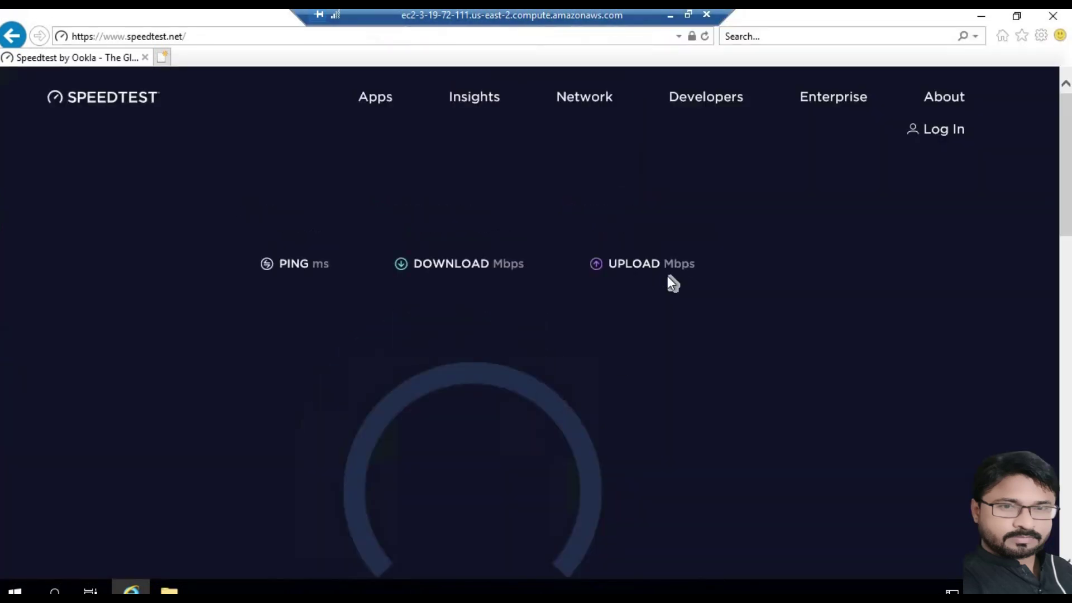
{"action": "scroll", "coordinate": [620, 366], "scroll_direction": "down", "scroll_amount": 3}
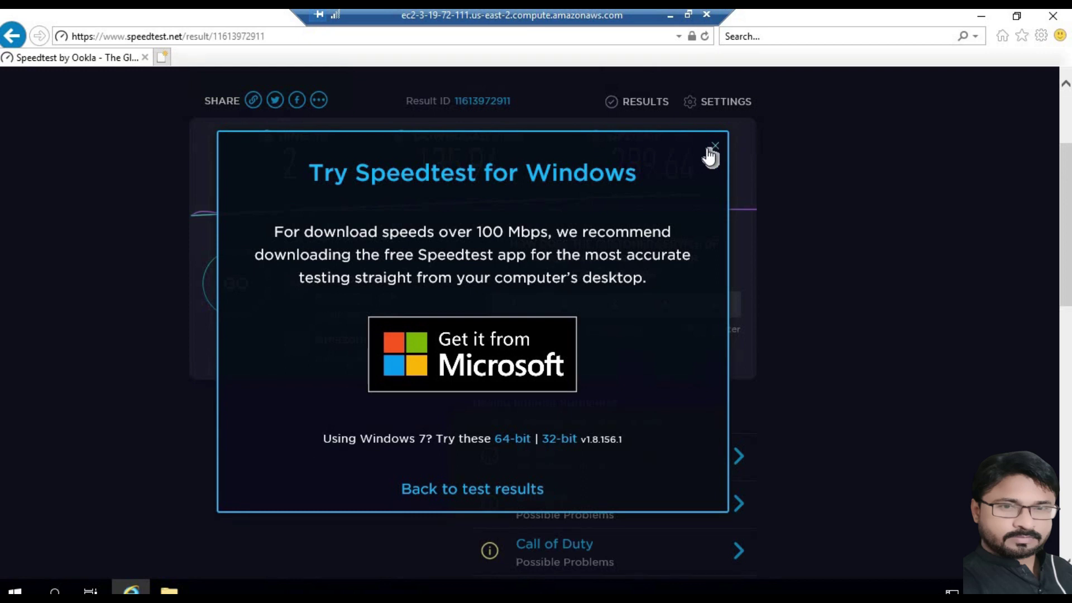
{"action": "left_click", "coordinate": [714, 148]}
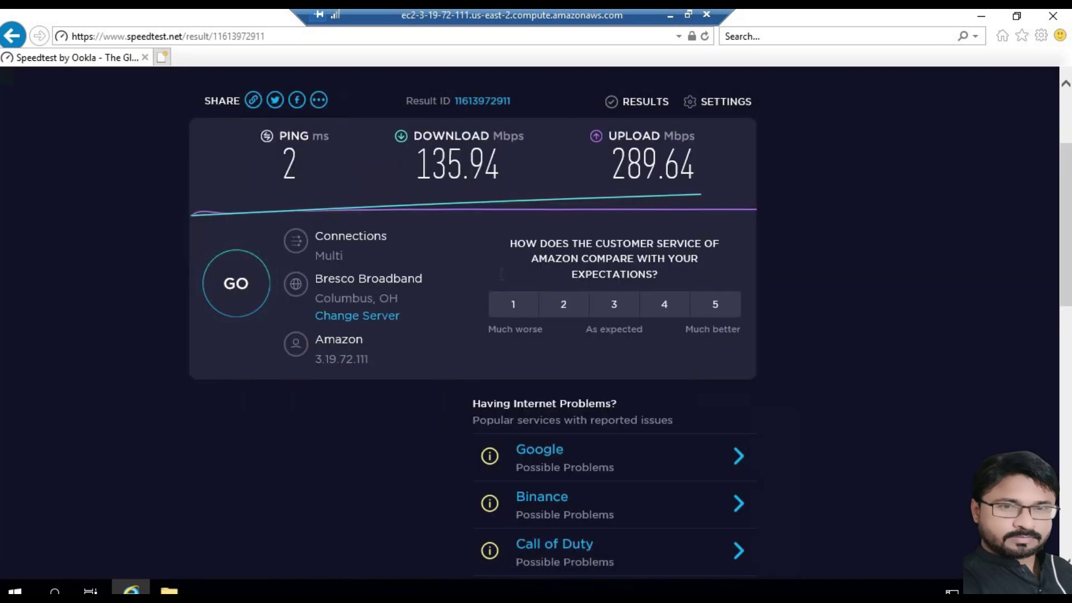
Review the results: 2 ms ping, 135.94 Mbps down, 289.64 Mbps up, Columbus, OH server.
{"action": "scroll", "coordinate": [329, 363], "scroll_direction": "up", "scroll_amount": 1}
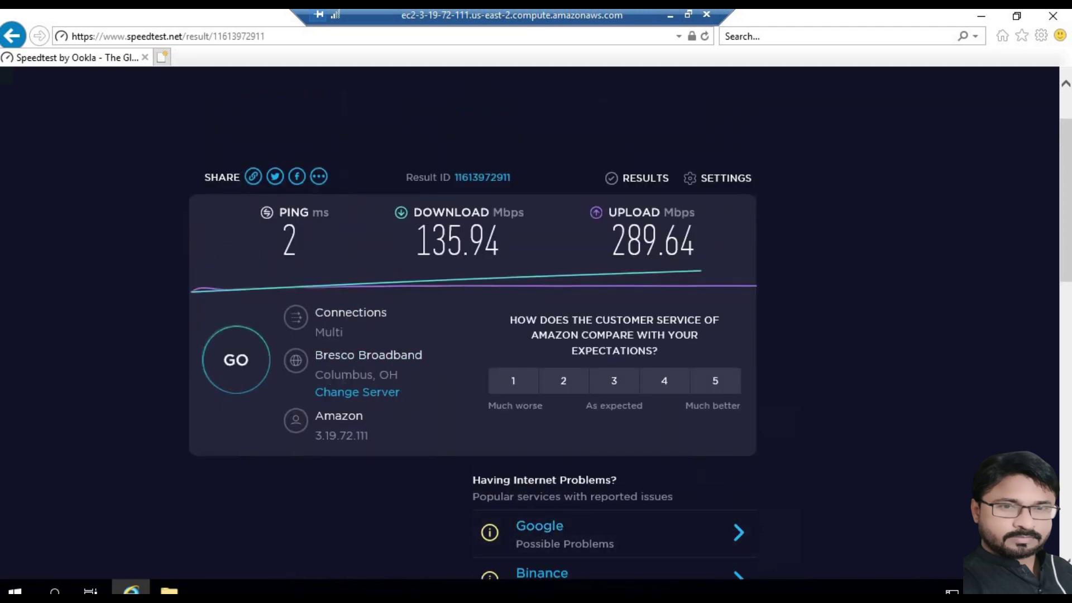
{"action": "left_click_drag", "start_coordinate": [399, 374], "coordinate": [314, 374]}
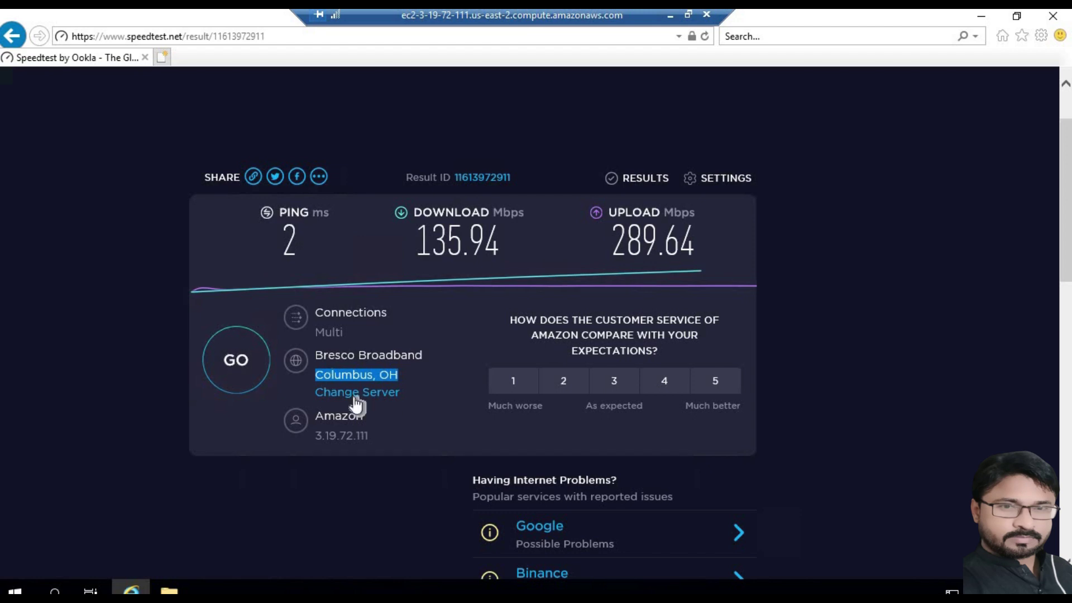
{"action": "left_click", "coordinate": [718, 380]}
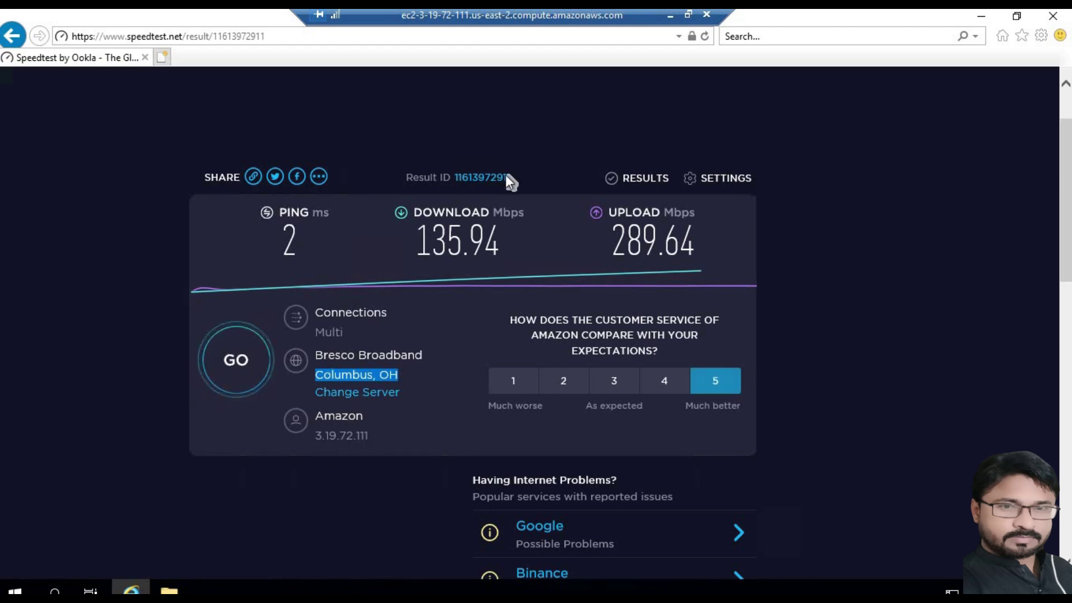
{"action": "scroll", "coordinate": [510, 182], "scroll_direction": "up", "scroll_amount": 2}
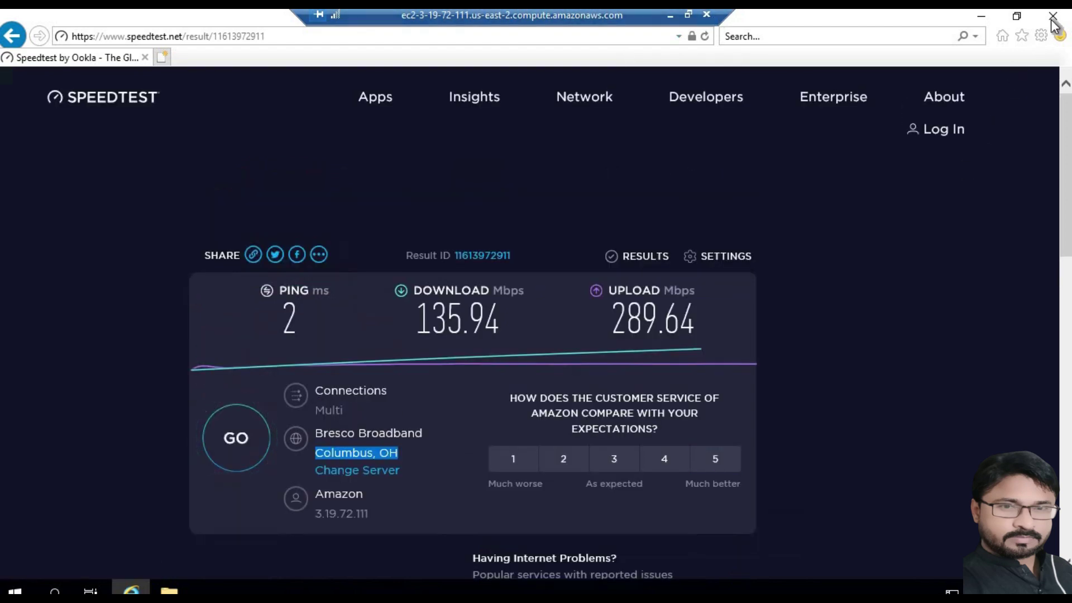
Go to google.com, permanently accepting the Security Alert, and open the Google Store page.
{"action": "left_click", "coordinate": [366, 35]}
{"action": "type", "text": "google"}
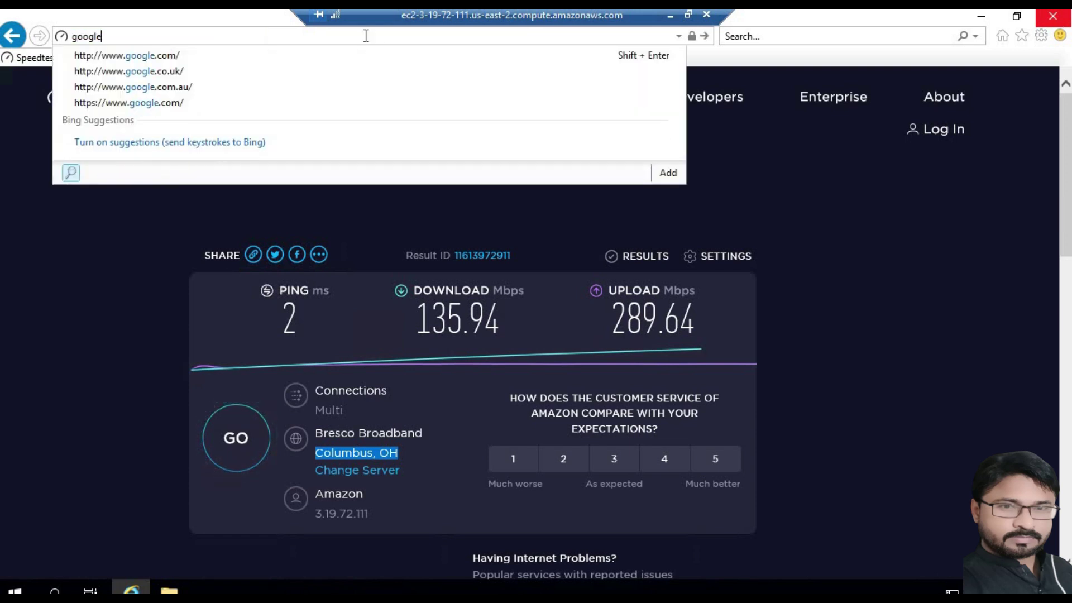
{"action": "key", "text": "Return"}
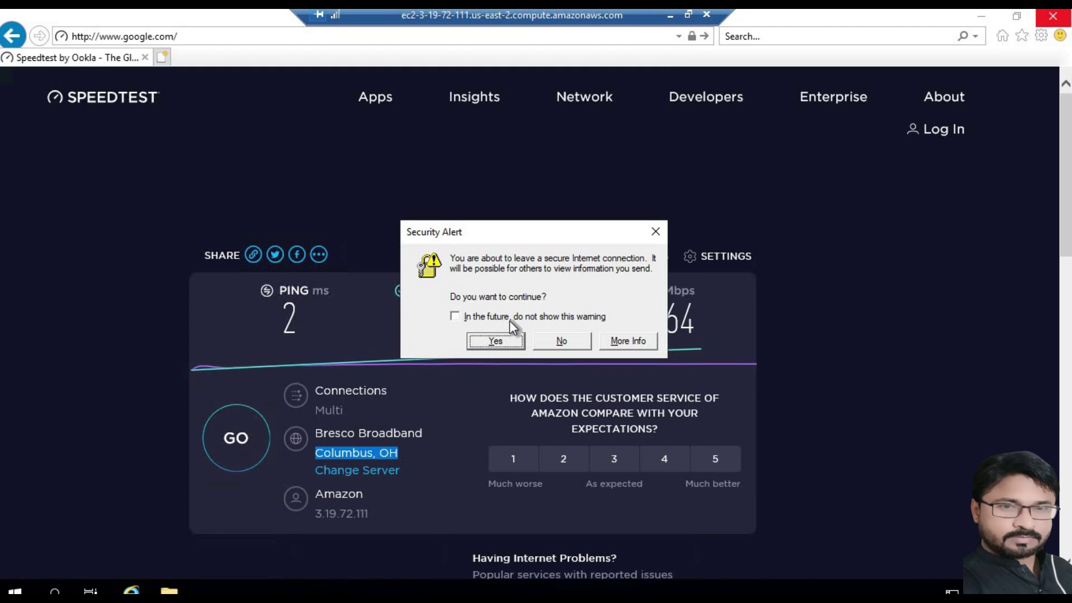
{"action": "left_click", "coordinate": [455, 317]}
{"action": "left_click", "coordinate": [507, 345]}
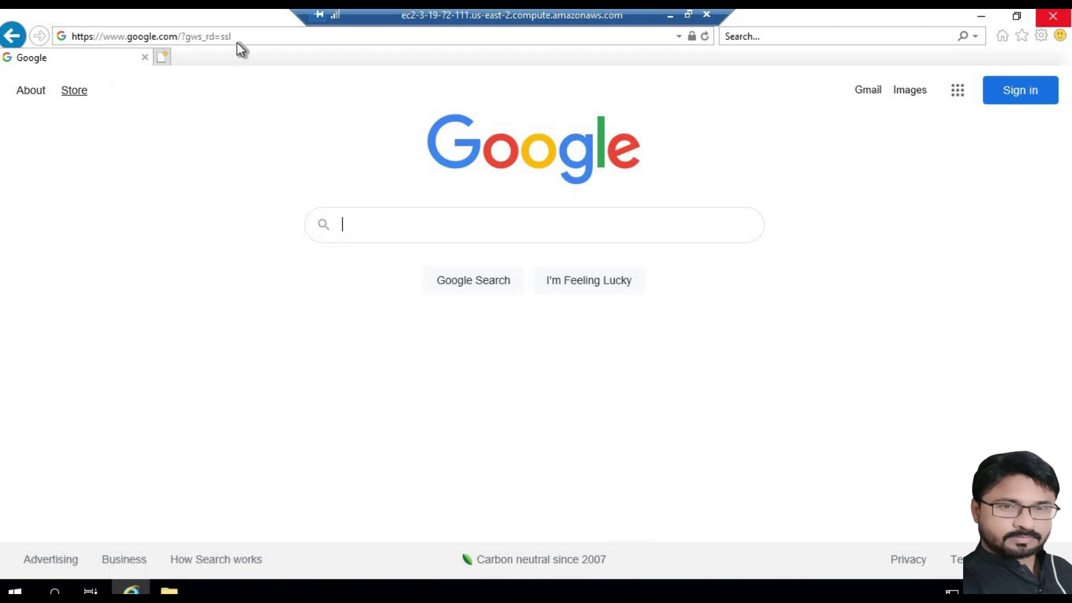
{"action": "left_click", "coordinate": [62, 94]}
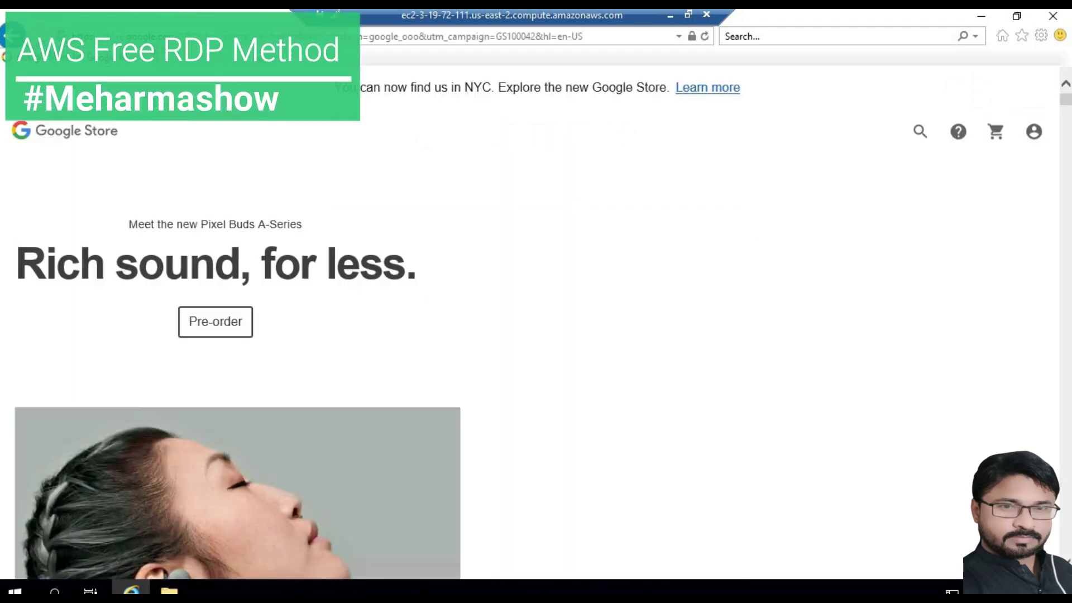
Search the web for 'google chorom' from the address bar.
{"action": "left_click", "coordinate": [209, 34]}
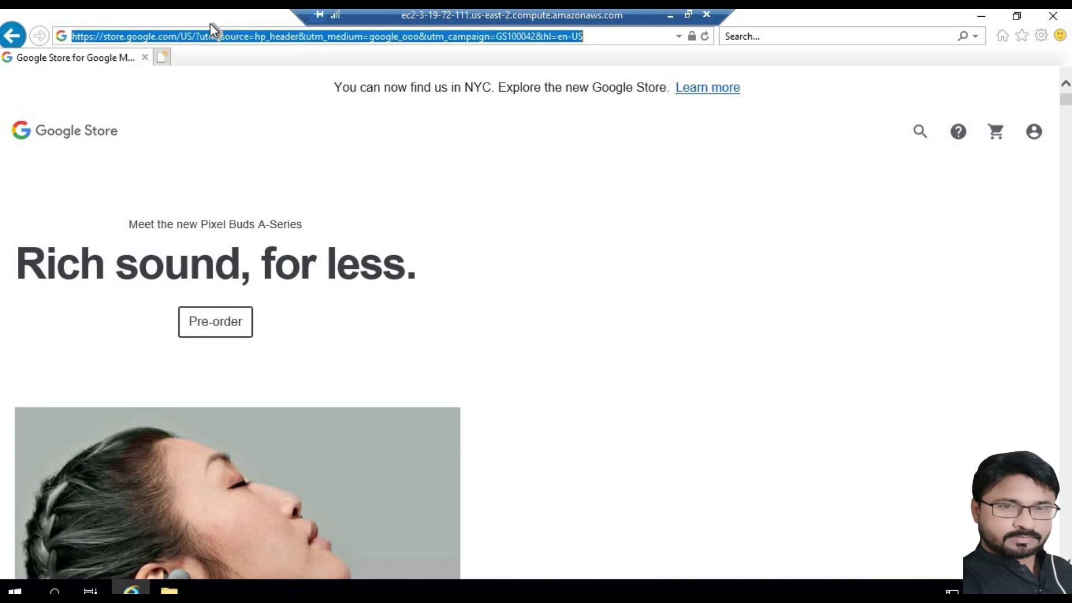
{"action": "type", "text": "google c"}
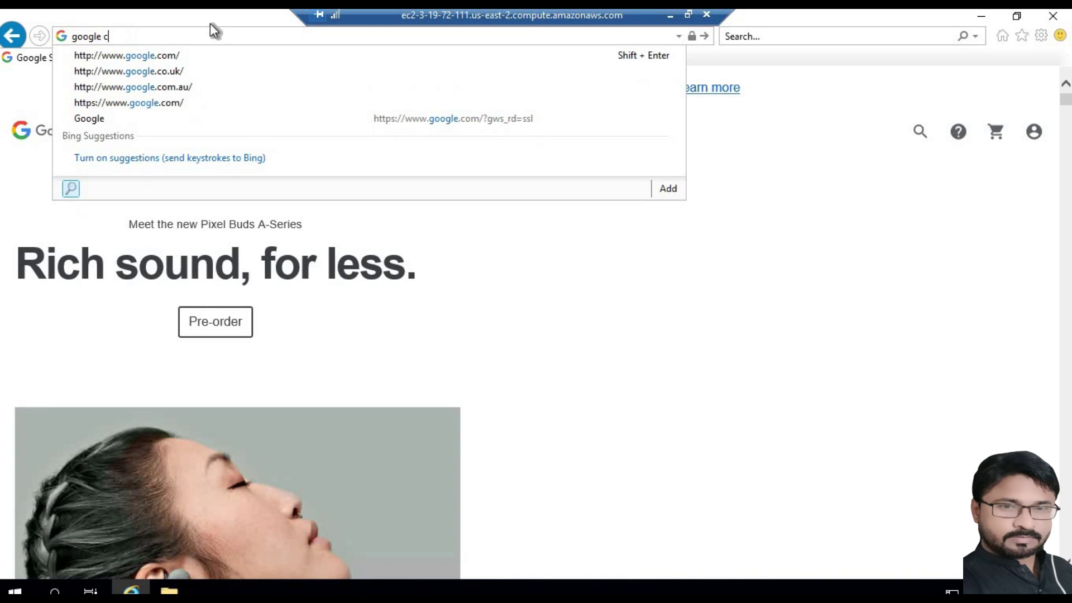
{"action": "type", "text": "horom"}
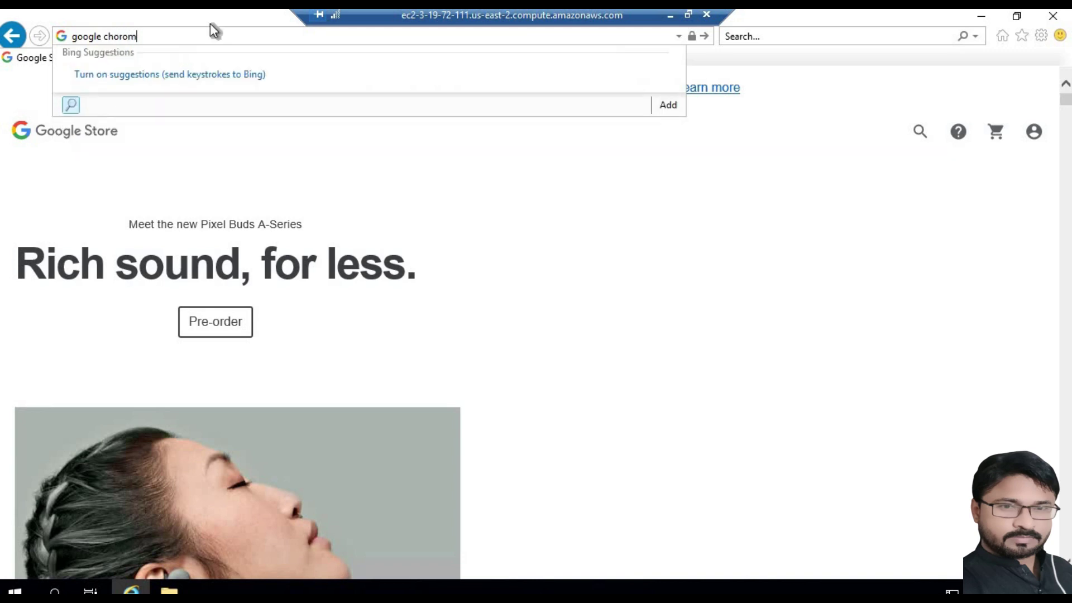
{"action": "key", "text": "Return"}
Open the Google Chrome download result and scroll through its download page.
{"action": "left_click", "coordinate": [271, 218]}
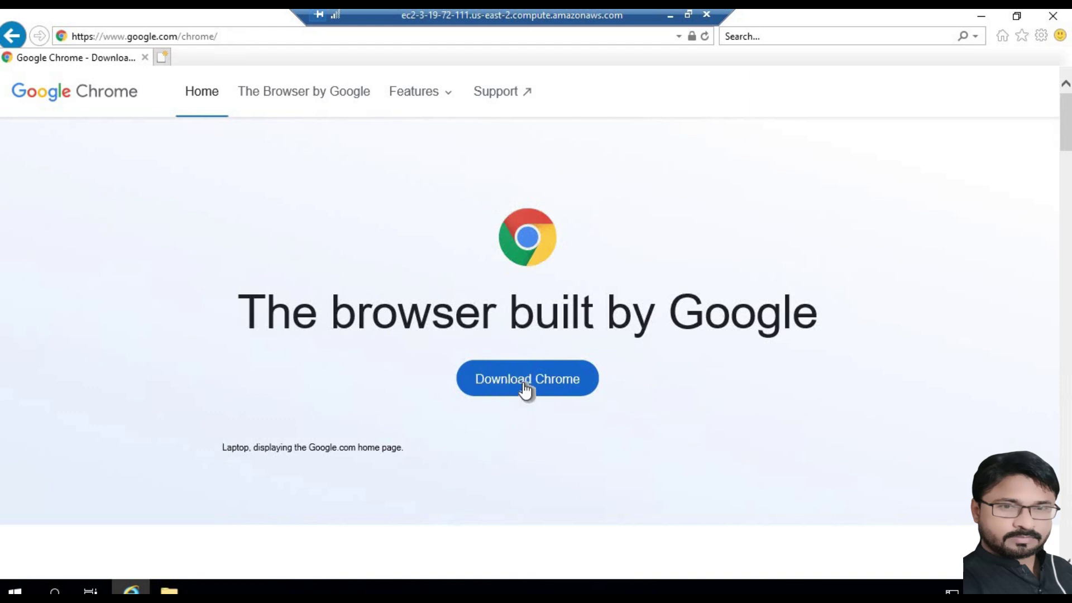
{"action": "scroll", "coordinate": [525, 383], "scroll_direction": "down", "scroll_amount": 5}
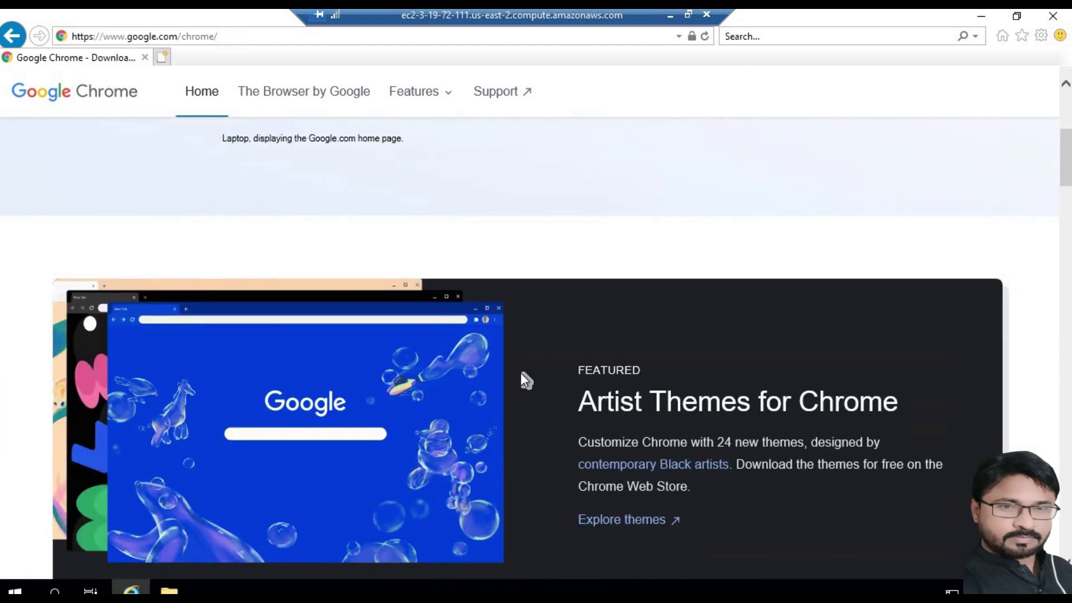
{"action": "scroll", "coordinate": [525, 380], "scroll_direction": "up", "scroll_amount": 4}
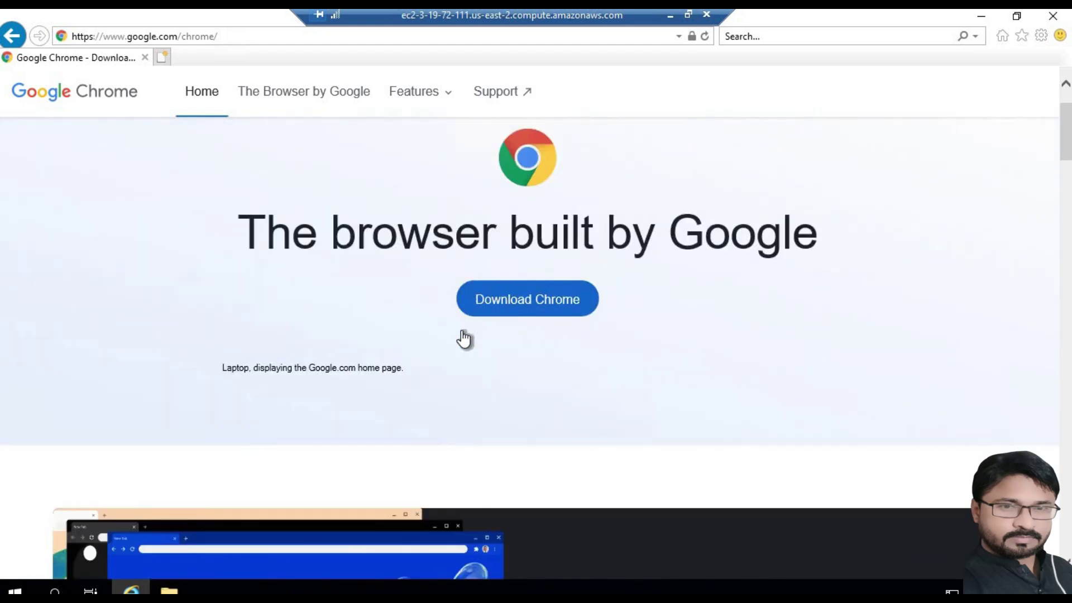
{"action": "scroll", "coordinate": [463, 337], "scroll_direction": "down", "scroll_amount": 15}
{"action": "scroll", "coordinate": [461, 330], "scroll_direction": "up", "scroll_amount": 16}
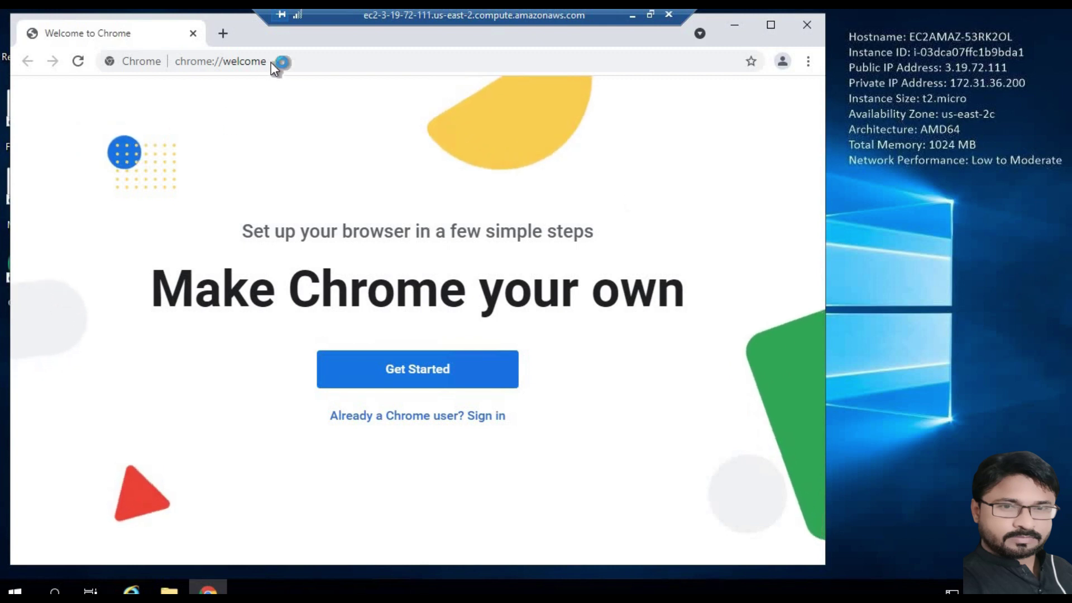
Load youtube.com in Chrome and maximize the Chrome window.
{"action": "left_click", "coordinate": [299, 62]}
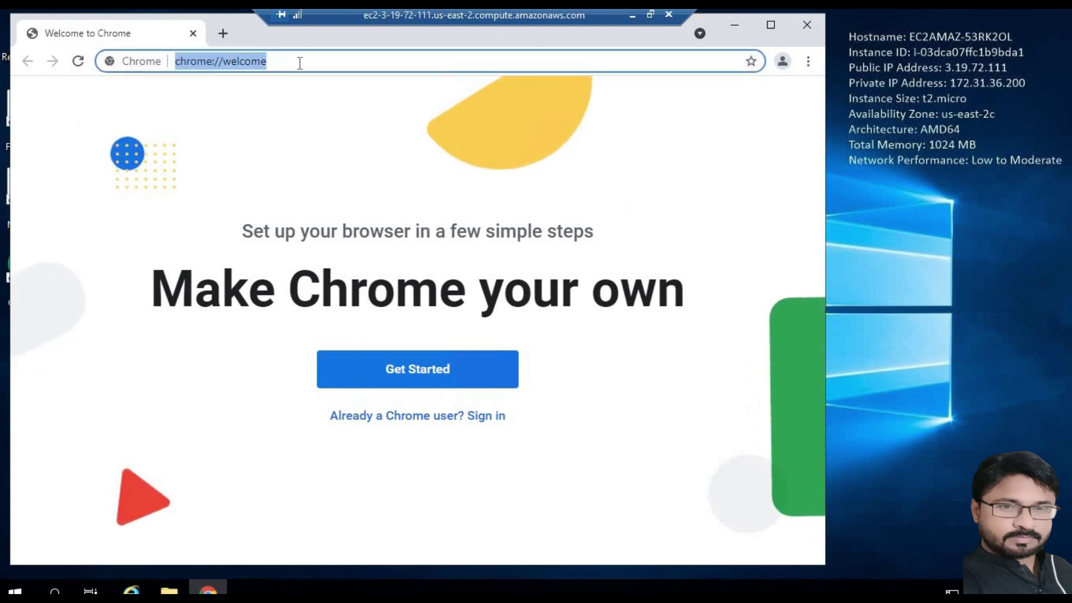
{"action": "type", "text": "youtube"}
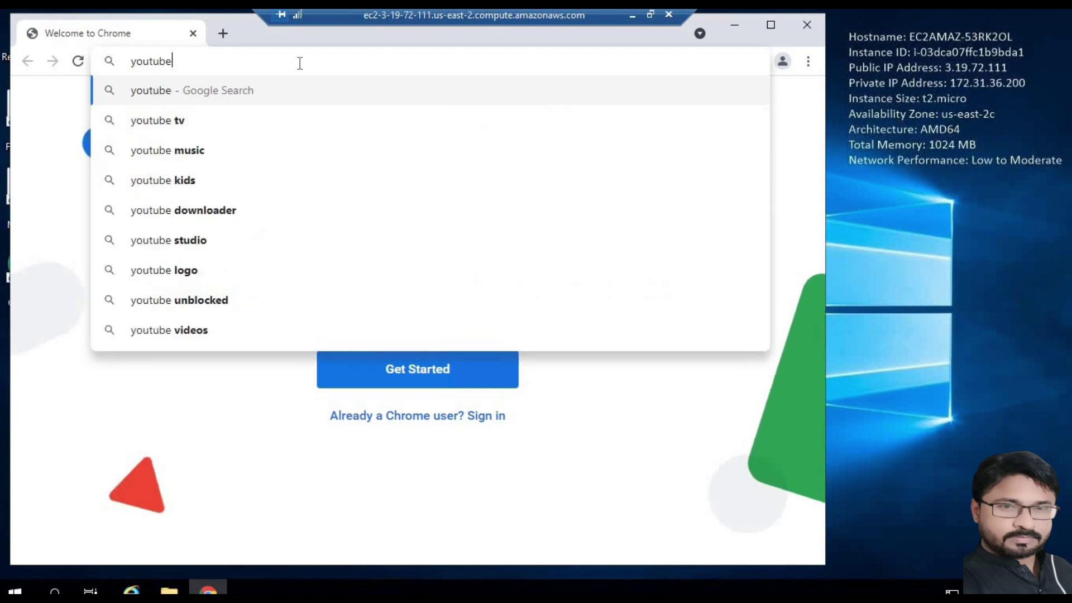
{"action": "key", "text": "Return"}
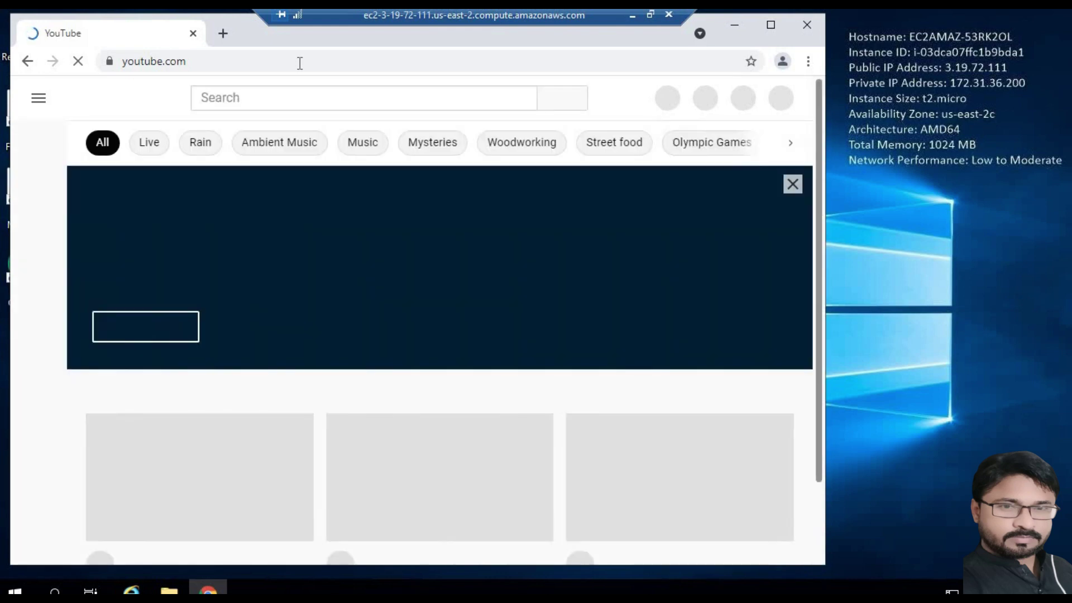
{"action": "left_click", "coordinate": [771, 25]}
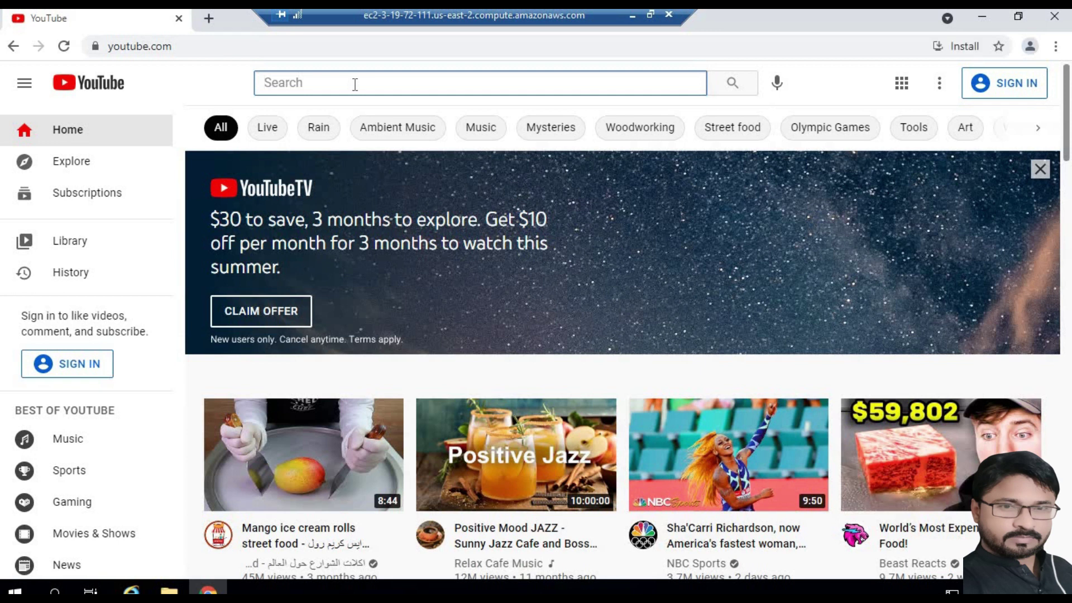
Search YouTube for 'my earning drop problem solved', correcting a typo.
{"action": "type", "text": "my re"}
{"action": "key", "text": "BackSpace"}
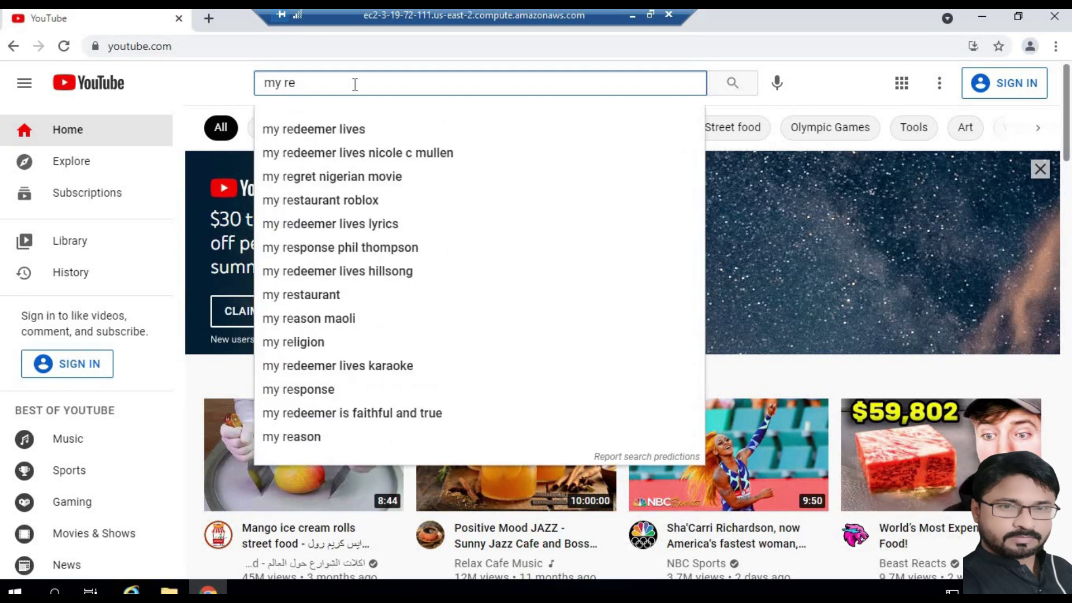
{"action": "key", "text": "BackSpace"}
{"action": "key", "text": "BackSpace"}
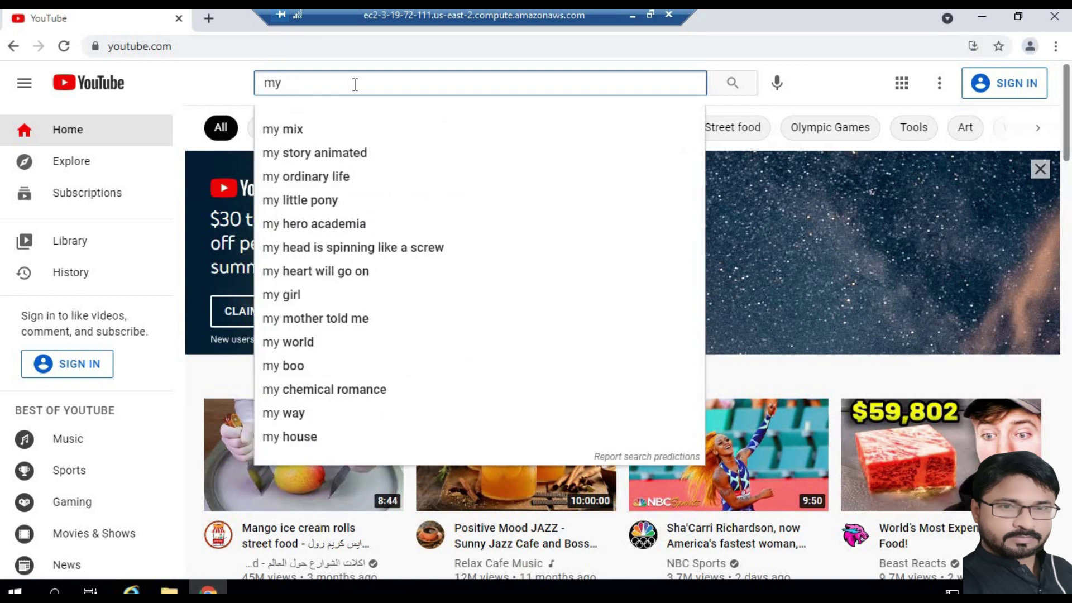
{"action": "type", "text": "ning drop"}
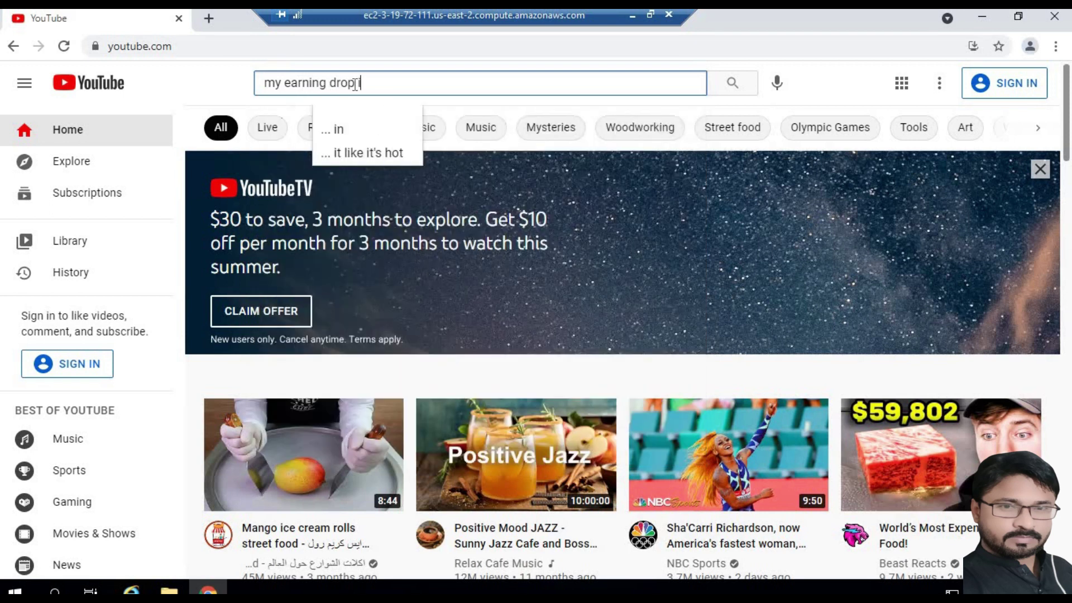
{"action": "type", "text": " prob"}
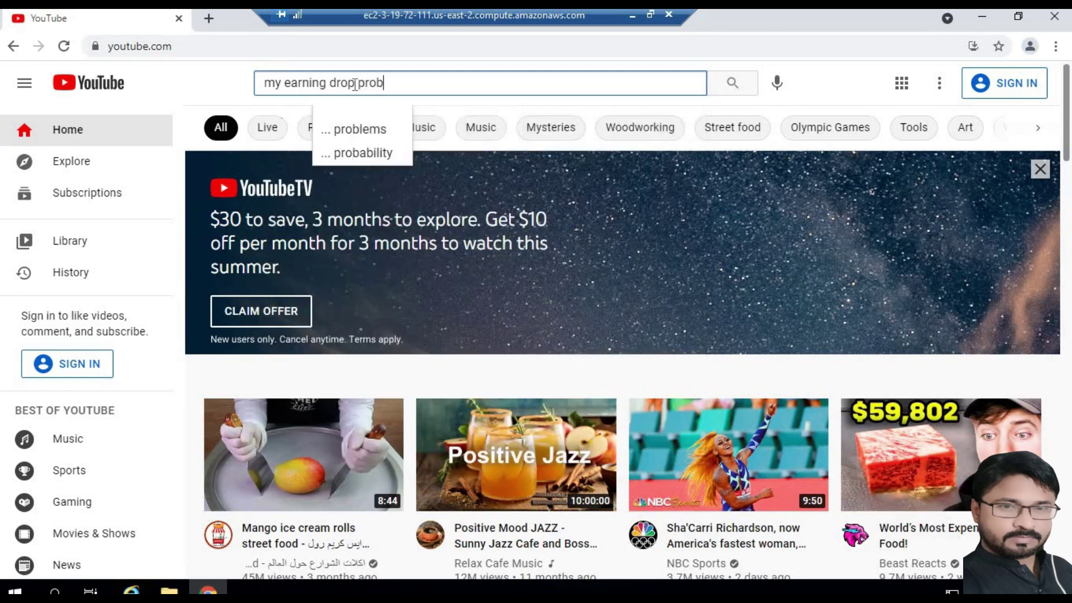
{"action": "type", "text": "lem solved"}
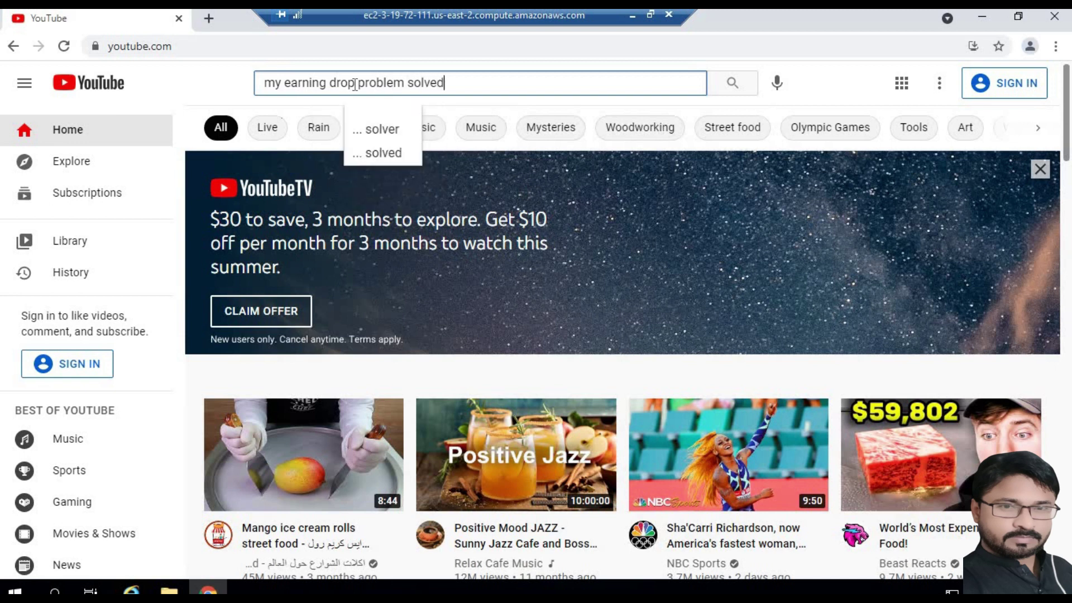
{"action": "key", "text": "Return"}
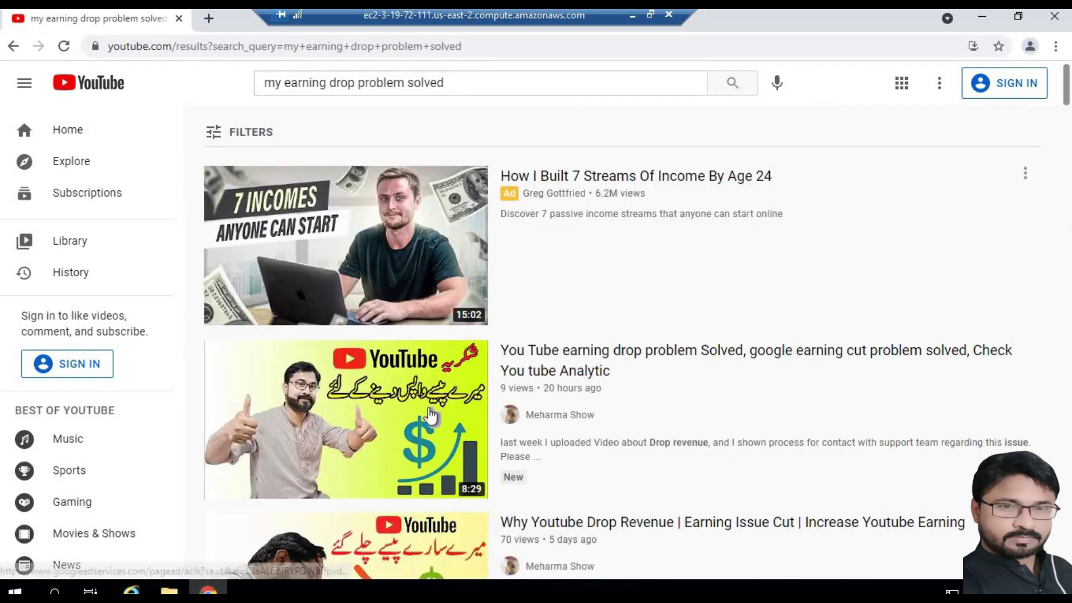
Play the 'Why Youtube Drop Revenue' video and dismiss the YouTube TV offer.
{"action": "scroll", "coordinate": [426, 413], "scroll_direction": "down", "scroll_amount": 3}
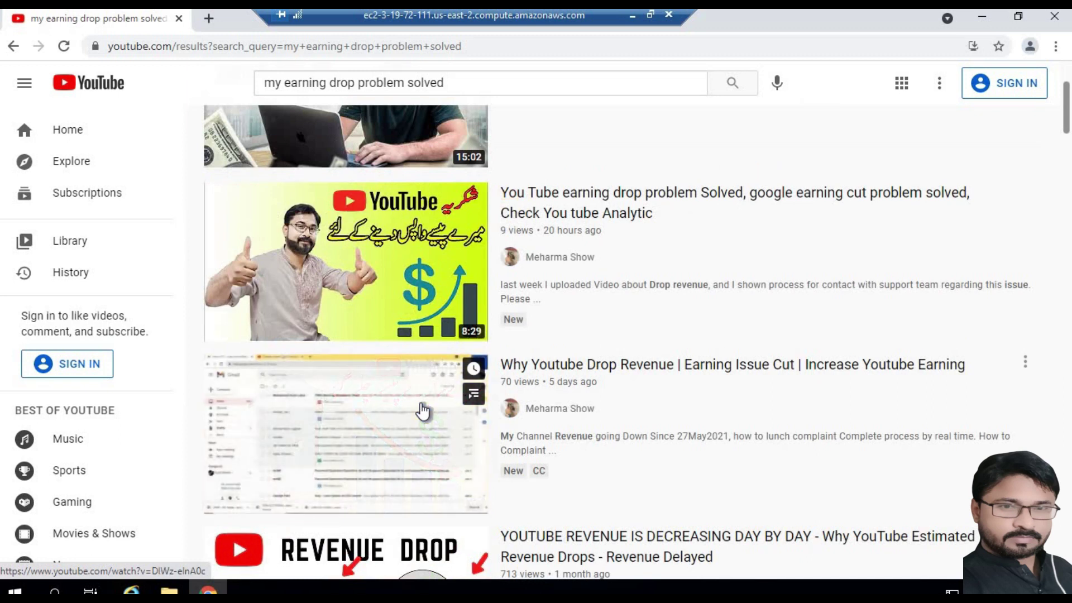
{"action": "left_click", "coordinate": [423, 411]}
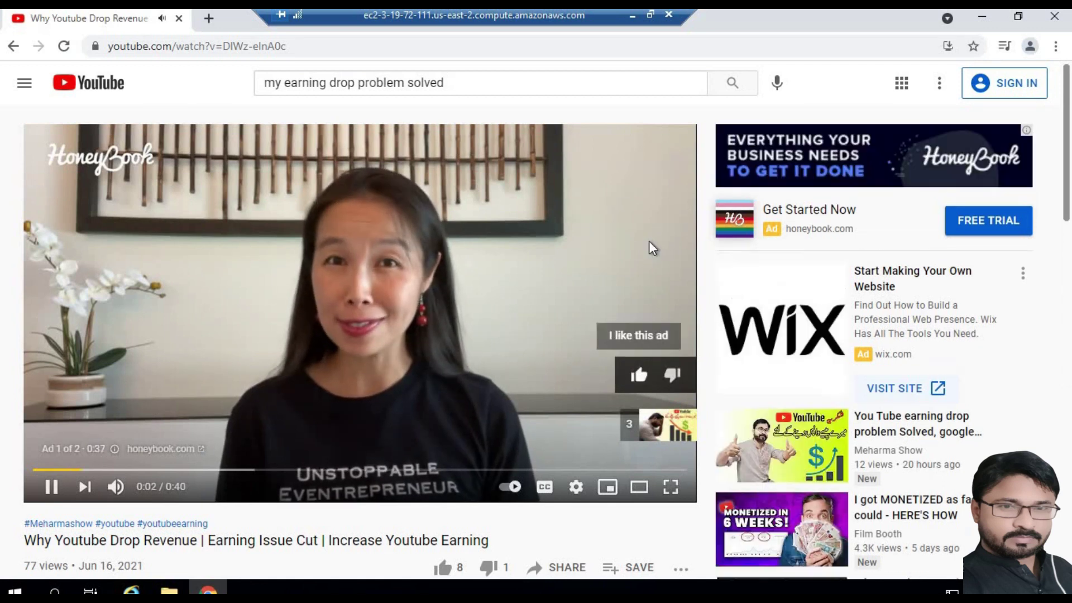
{"action": "left_click", "coordinate": [639, 374]}
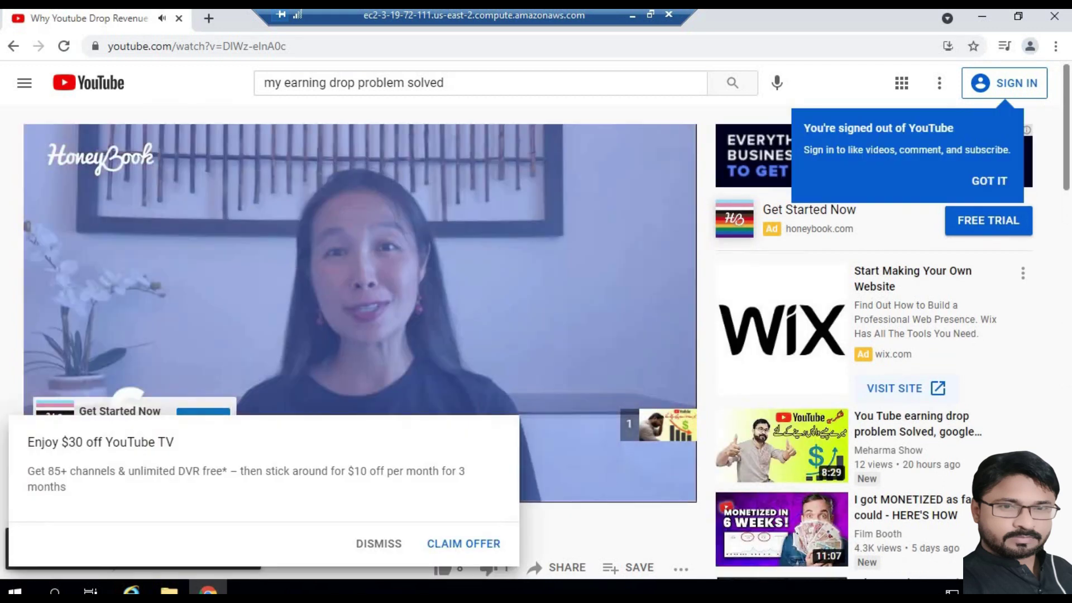
{"action": "left_click", "coordinate": [382, 544]}
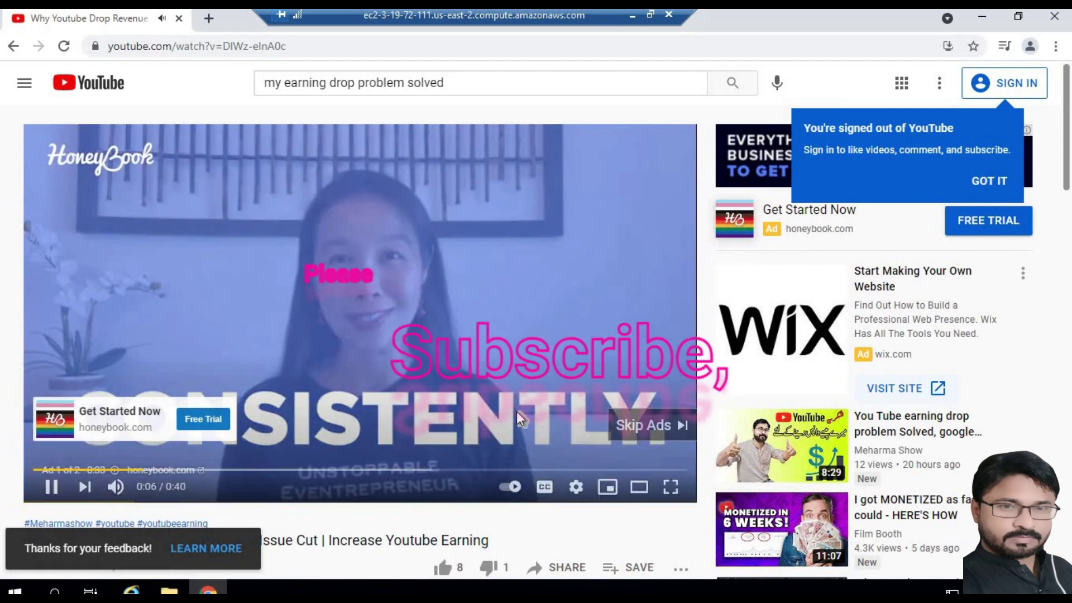